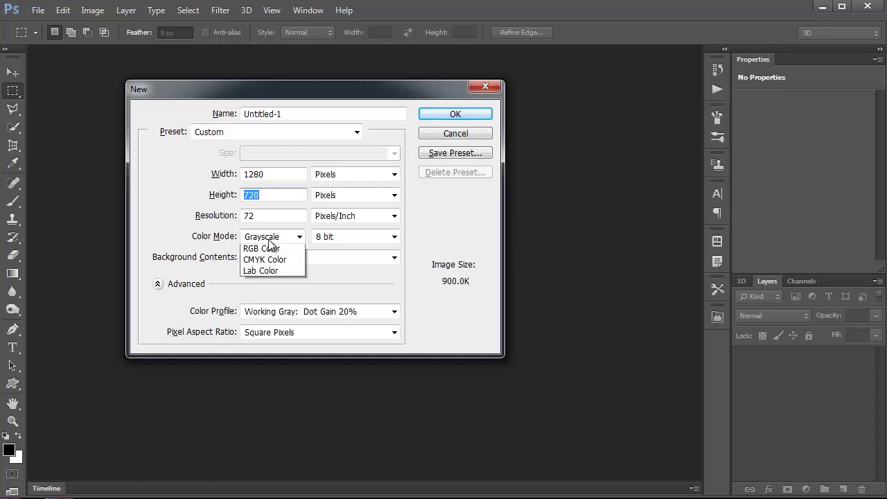
# Set the new document's color mode to RGB Color and create the 1280 × 720 pixel transparent canvas
pyautogui.click(275, 267)
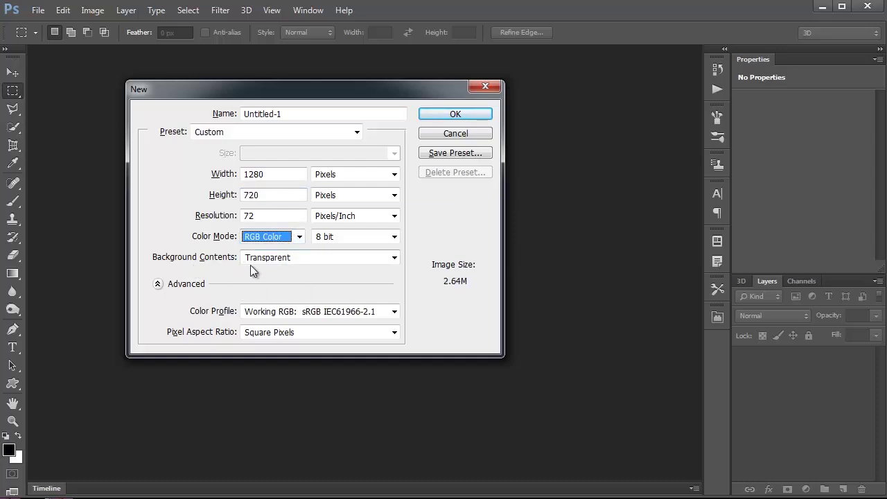
pyautogui.click(451, 113)
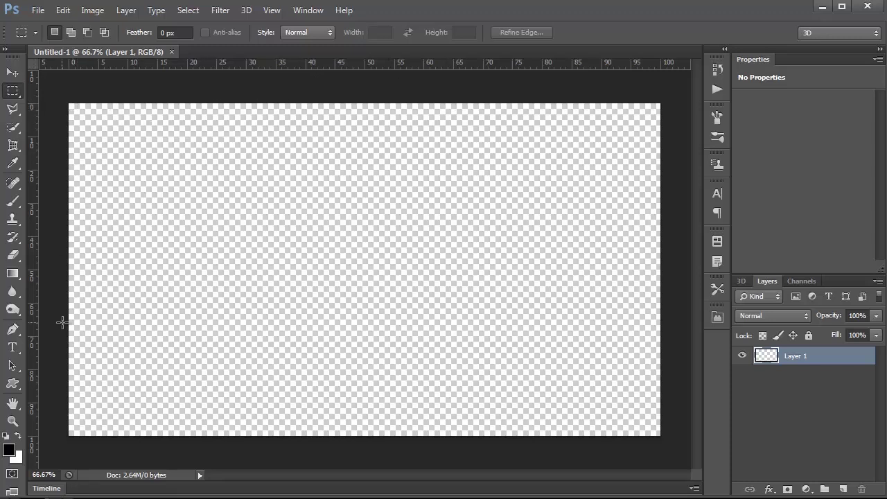
# Place a vertical guide at 50% of the canvas width, keeping the ruler units in percent
pyautogui.rightClick(377, 64)
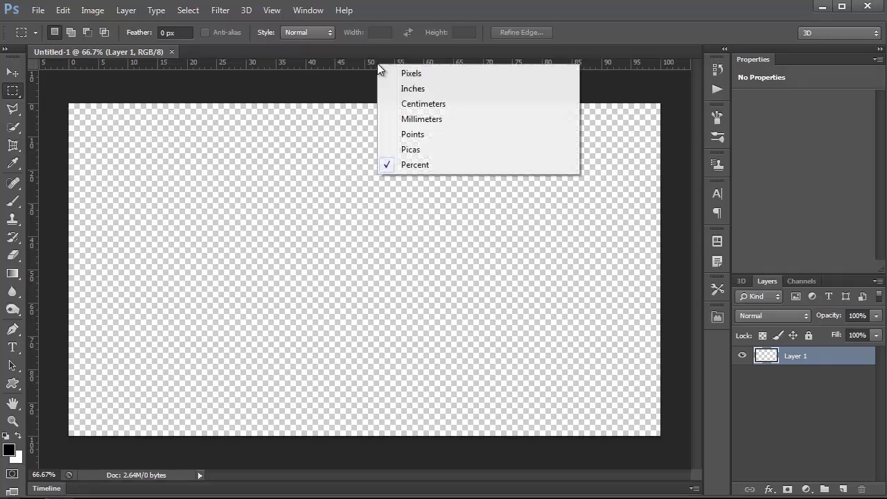
pyautogui.click(319, 104)
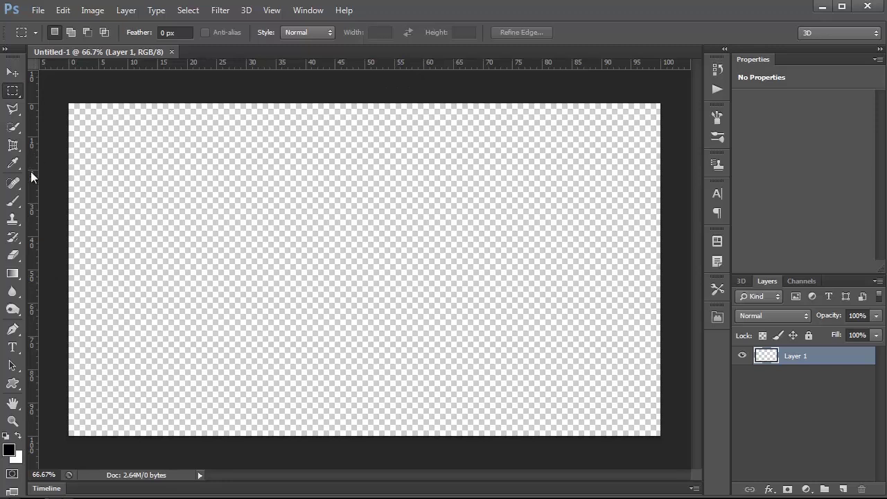
pyautogui.moveTo(31, 173); pyautogui.dragTo(368, 248)
# Switch the rulers to pixels and add horizontal guides about 50 px inside the canvas's top and bottom edges, using a temporary marquee as spacer
pyautogui.rightClick(315, 65)
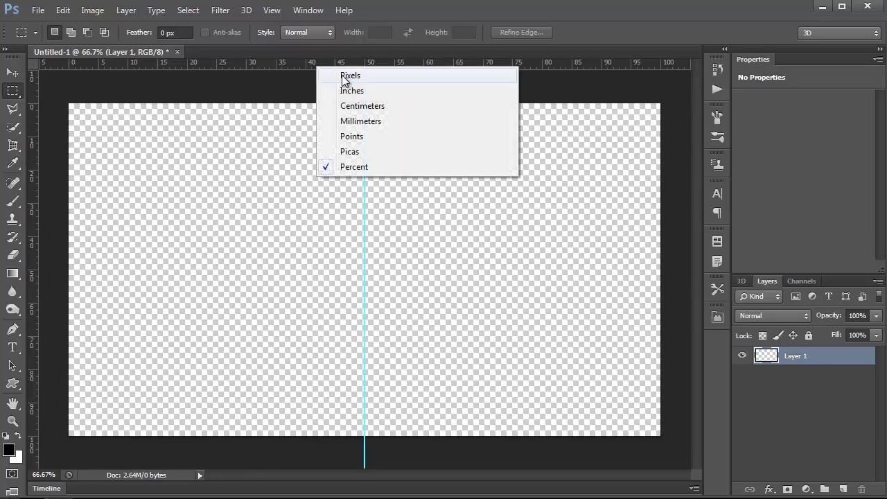
pyautogui.click(342, 75)
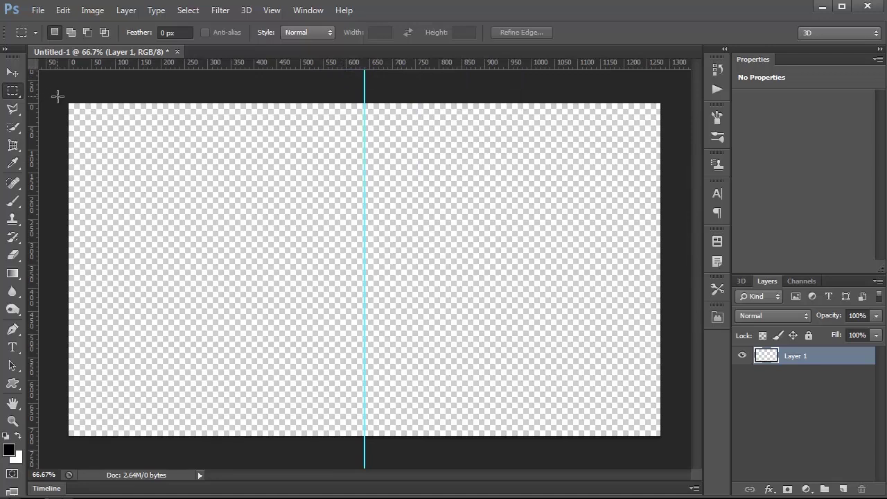
pyautogui.moveTo(68, 104); pyautogui.dragTo(102, 126)
pyautogui.moveTo(107, 69); pyautogui.dragTo(97, 428)
pyautogui.moveTo(127, 65); pyautogui.dragTo(159, 415)
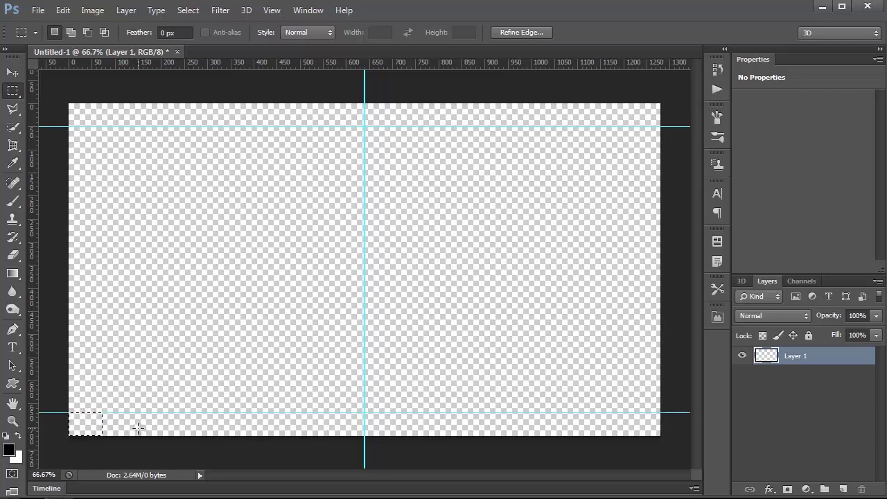
pyautogui.click(138, 428)
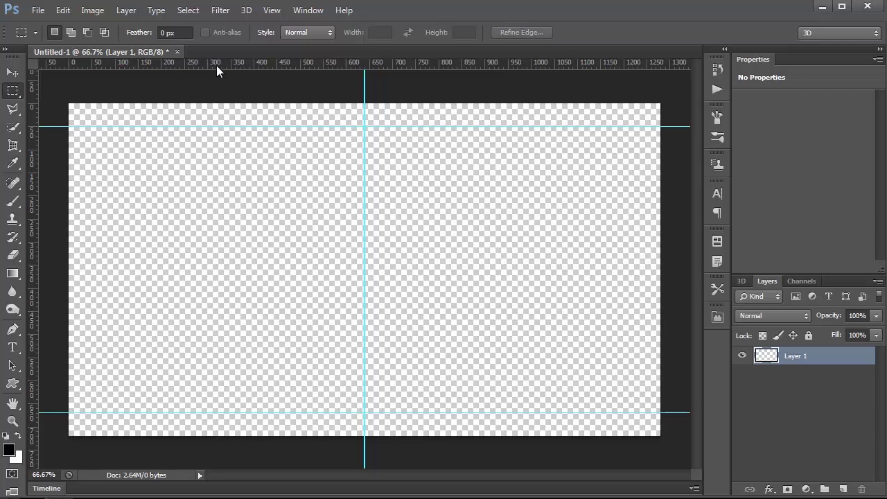
# Hide the rulers and show them again
pyautogui.hotkey('ctrl', 'r')
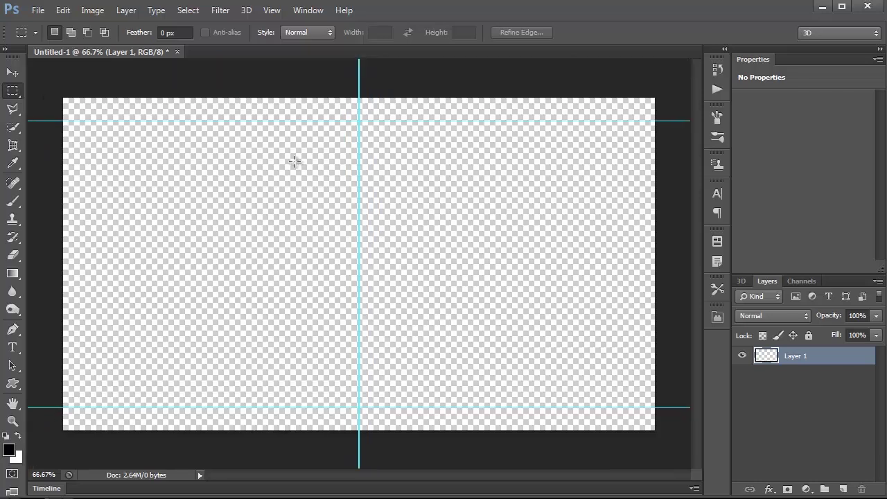
pyautogui.hotkey('ctrl', 'r')
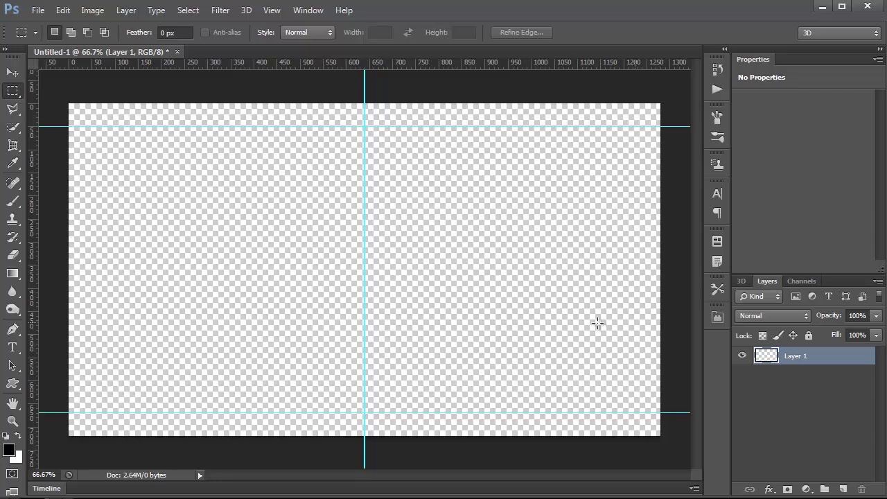
# Add a horizontal guide about 415 px above the lower guide, measured with a temporary marquee selection, and clear the selection
pyautogui.moveTo(331, 412); pyautogui.dragTo(266, 359)
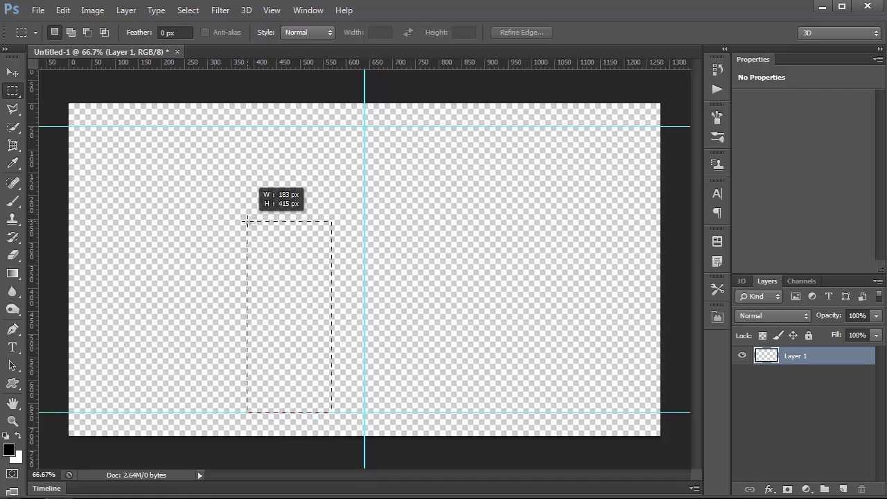
pyautogui.moveTo(246, 221); pyautogui.dragTo(246, 221)
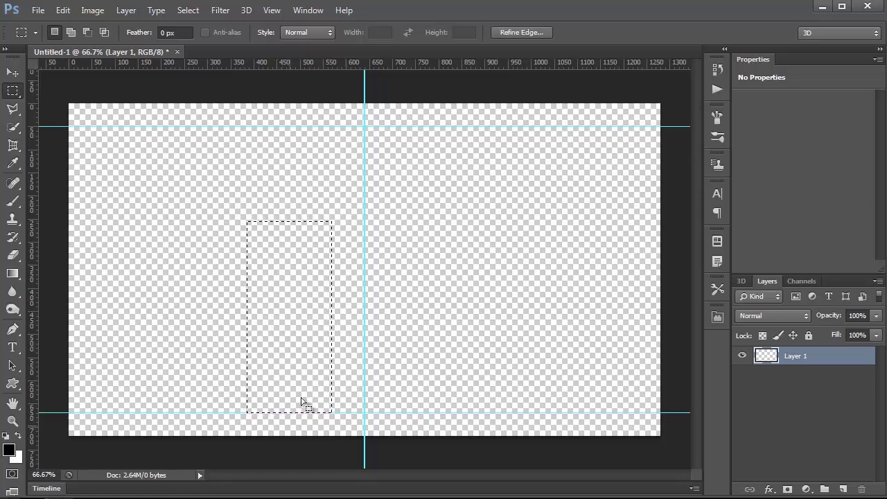
pyautogui.moveTo(305, 62); pyautogui.dragTo(342, 221)
pyautogui.click(436, 300)
pyautogui.moveTo(451, 221); pyautogui.dragTo(164, 412)
pyautogui.moveTo(158, 127); pyautogui.dragTo(533, 221)
pyautogui.click(389, 291)
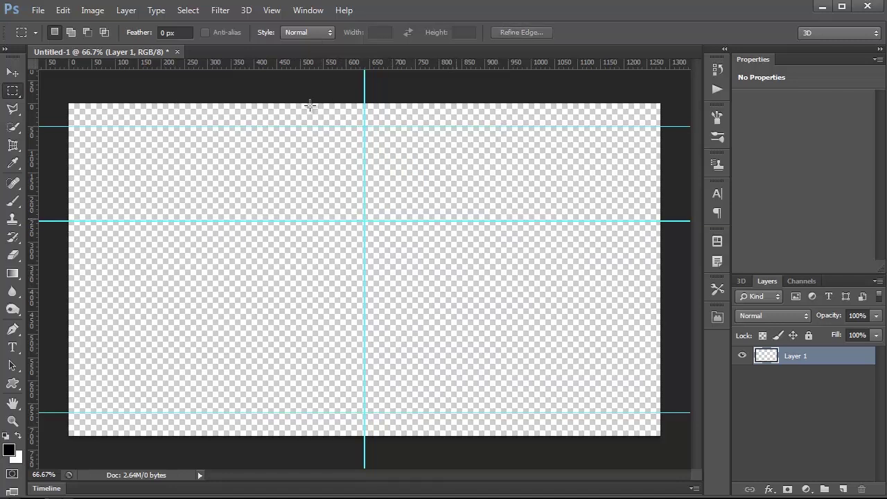
# Add a Solid Color fill layer with the color #0a356f
pyautogui.click(806, 489)
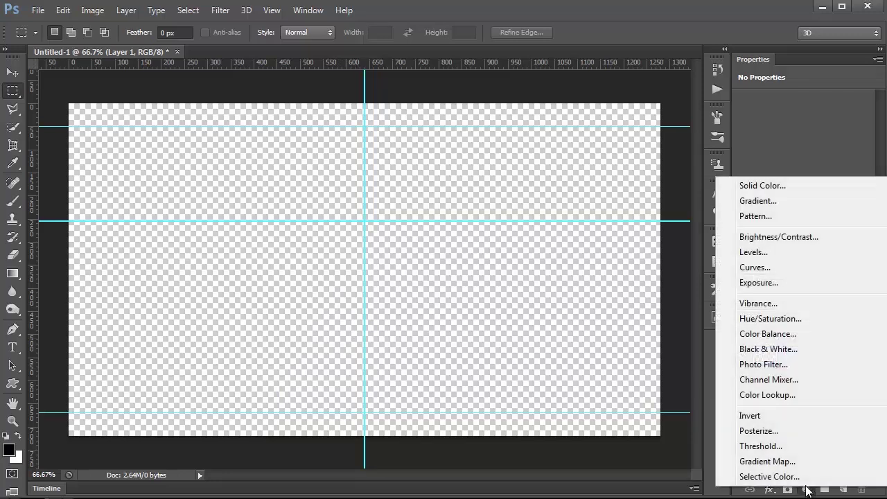
pyautogui.click(778, 187)
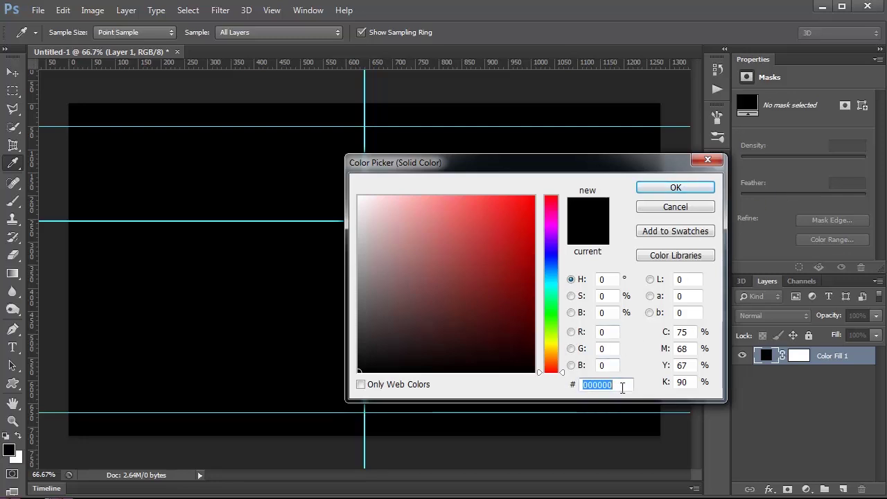
pyautogui.write('0a')
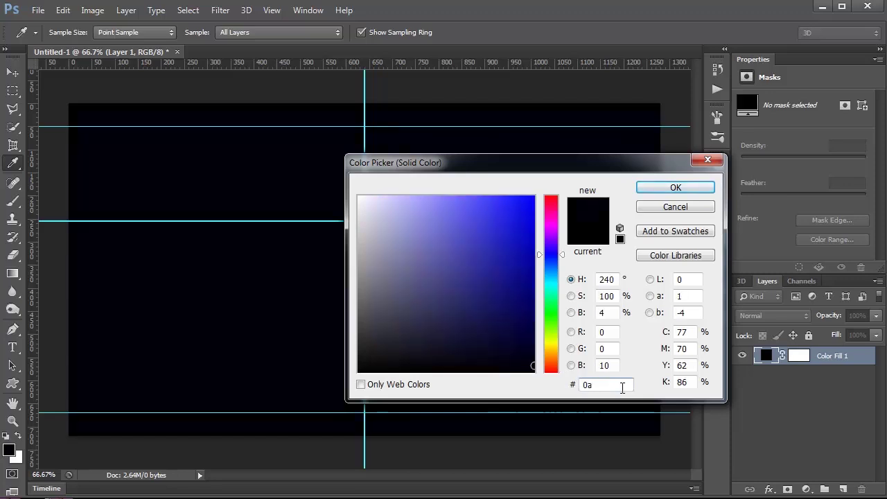
pyautogui.write('35')
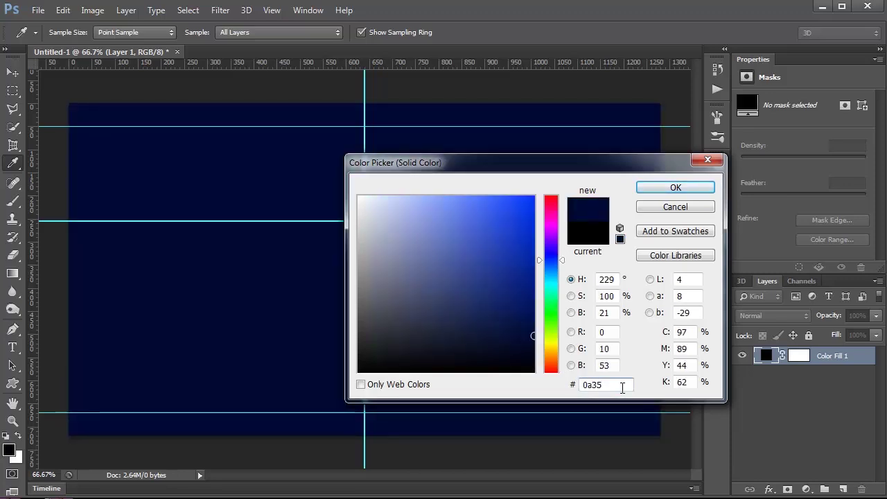
pyautogui.write('6f')
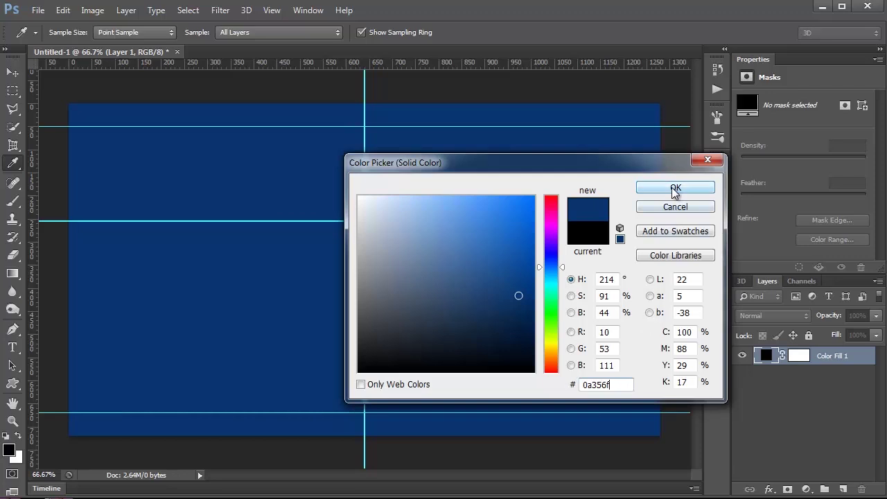
pyautogui.click(675, 188)
# Rename the color fill layer as background and delete its layer mask
pyautogui.doubleClick(837, 356)
pyautogui.write('back')
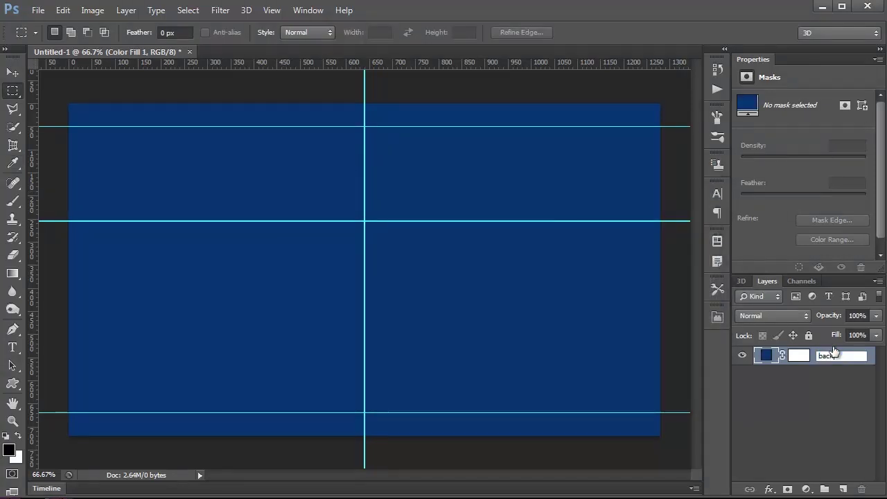
pyautogui.write('ground')
pyautogui.click(831, 366)
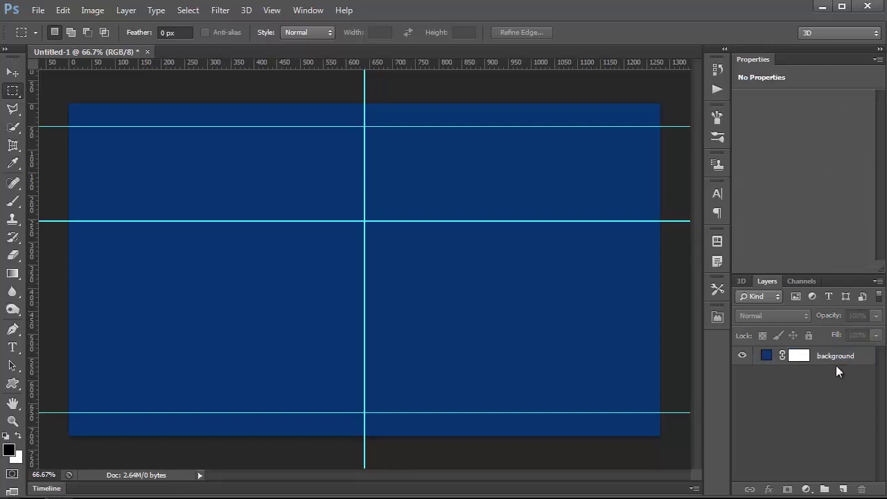
pyautogui.rightClick(798, 356)
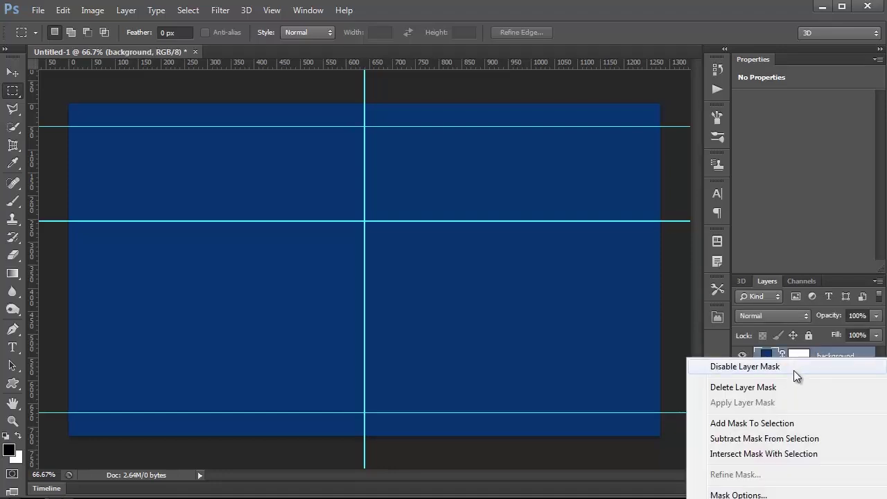
pyautogui.click(792, 387)
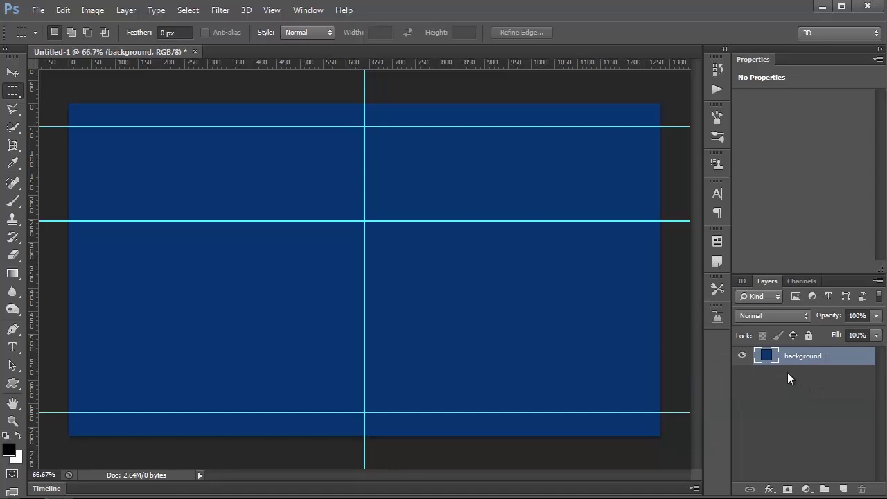
pyautogui.click(800, 378)
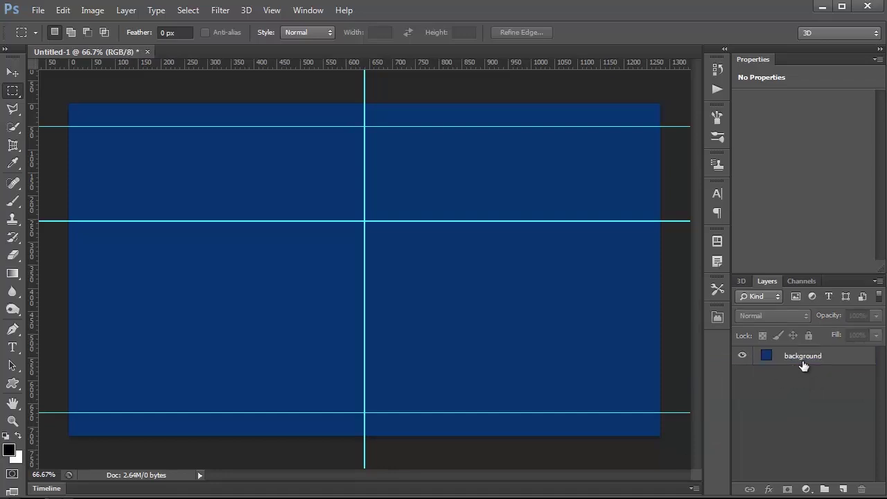
# Enable a Pattern Overlay on the background layer using the gray woven-squares pattern
pyautogui.doubleClick(847, 359)
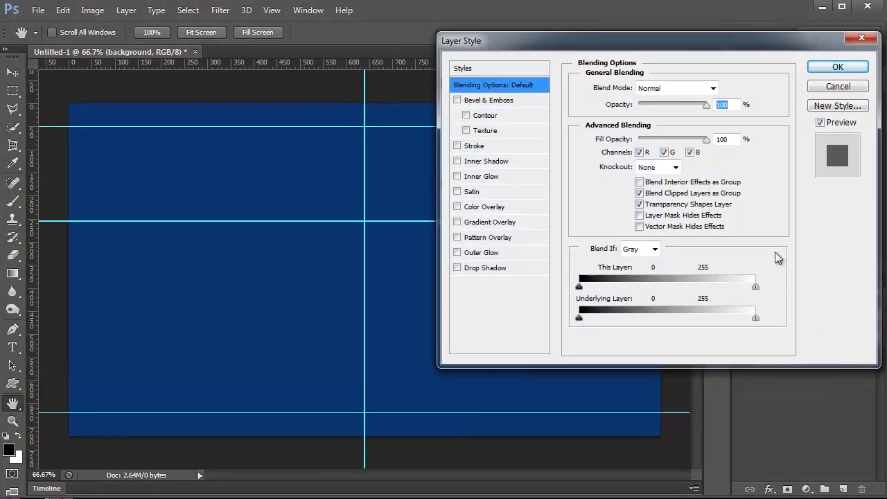
pyautogui.moveTo(702, 45); pyautogui.dragTo(454, 91)
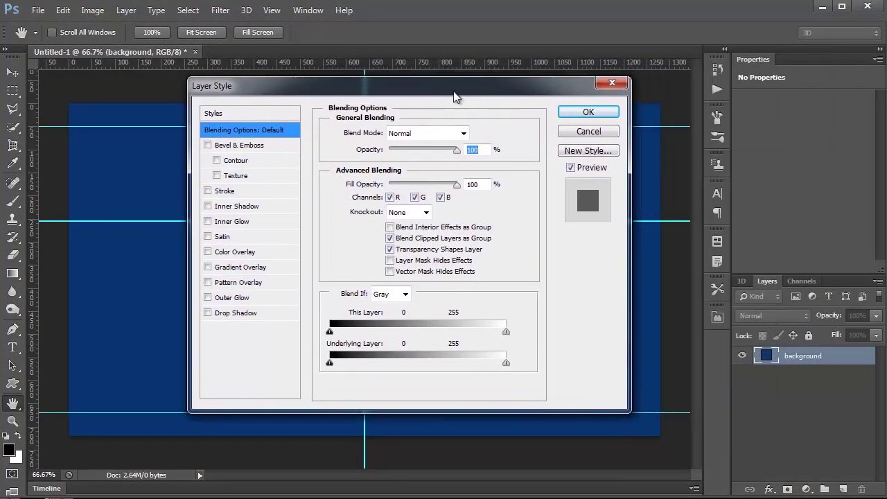
pyautogui.click(234, 284)
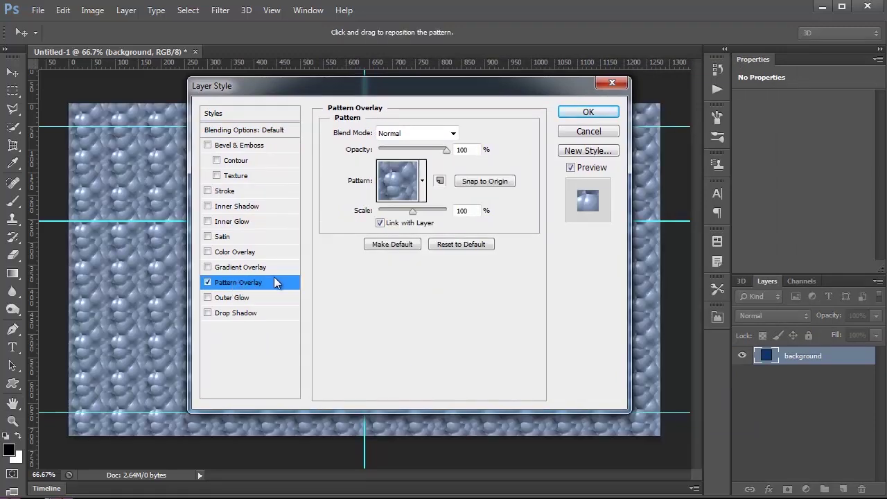
pyautogui.click(422, 188)
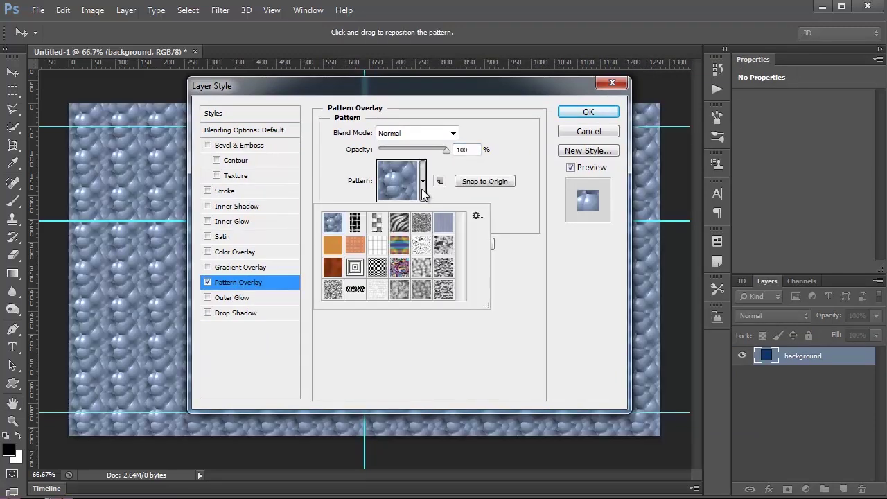
pyautogui.click(376, 222)
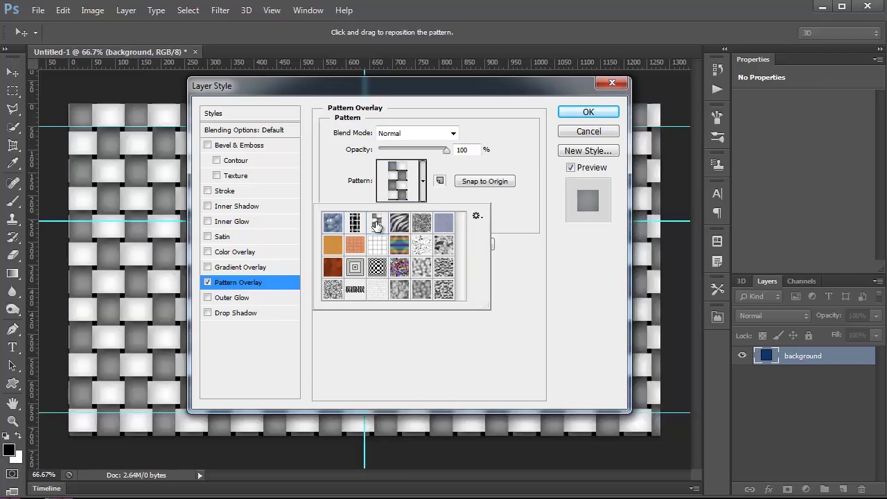
pyautogui.click(476, 217)
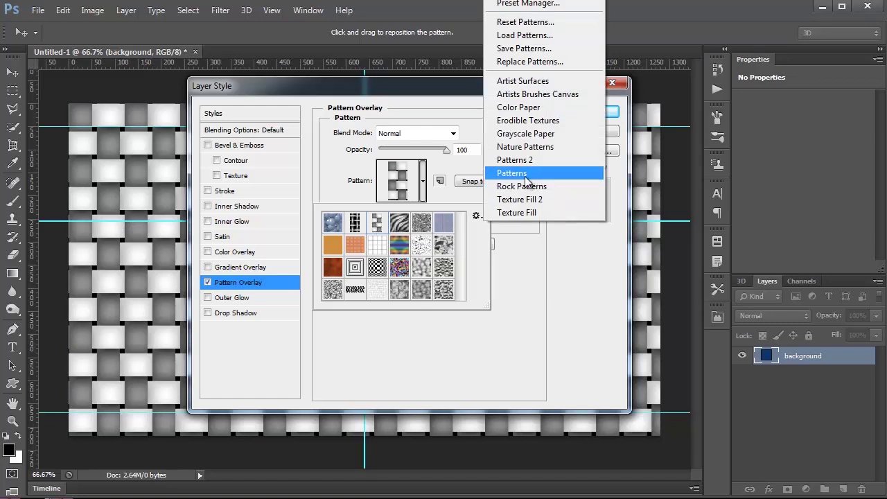
pyautogui.click(481, 276)
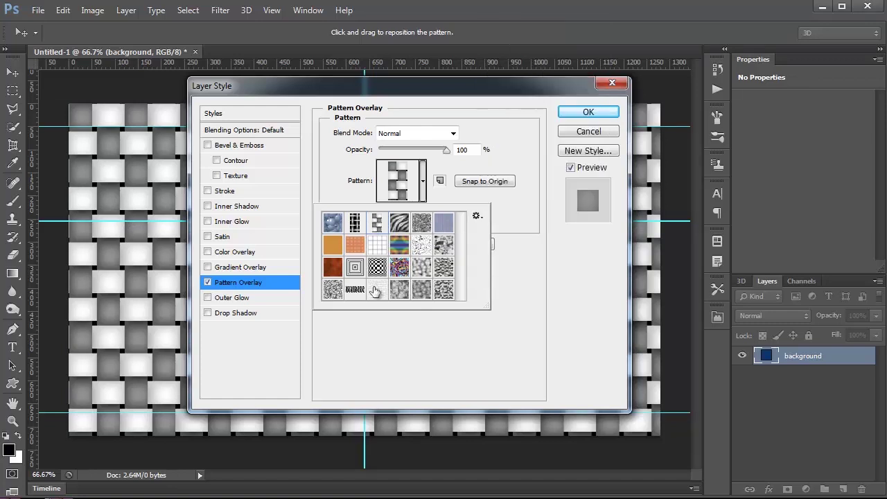
pyautogui.click(334, 168)
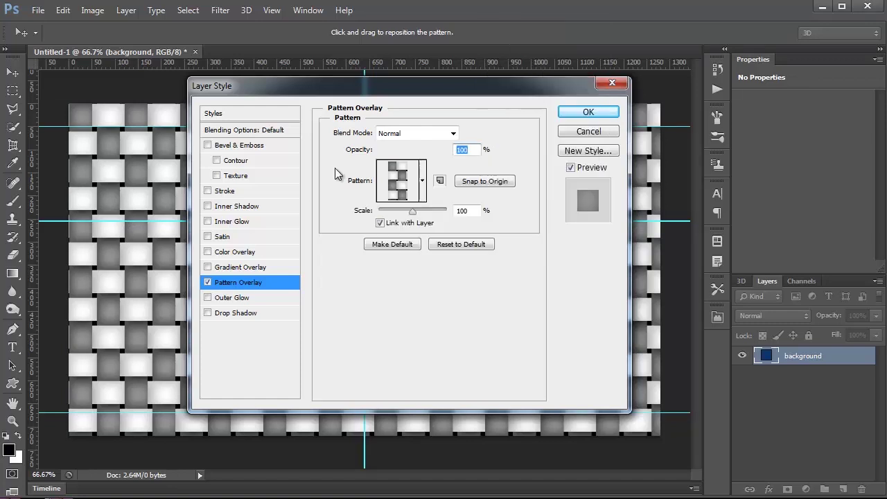
# Set the Pattern Overlay's blend mode to Soft Light and its opacity to 15%
pyautogui.click(399, 132)
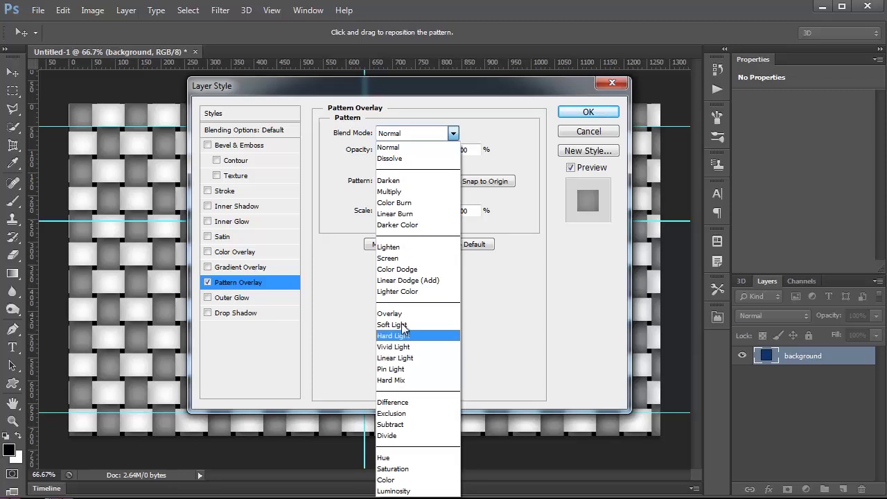
pyautogui.click(400, 324)
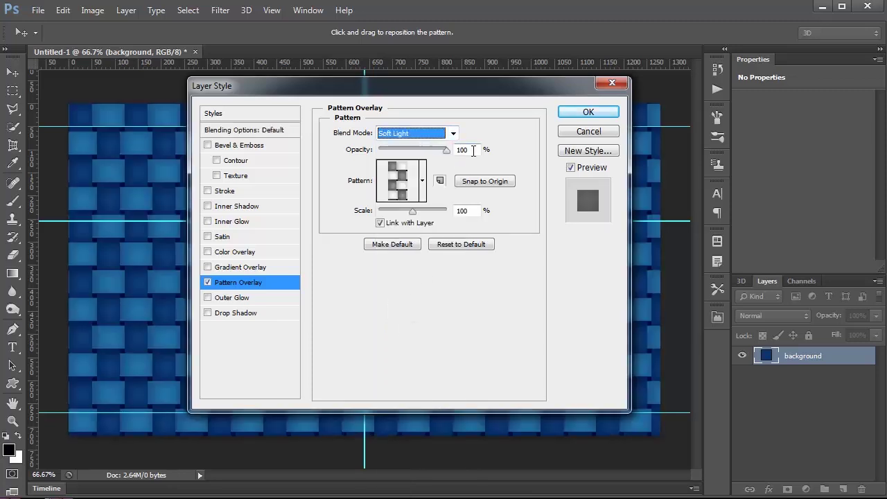
pyautogui.press('Tab')
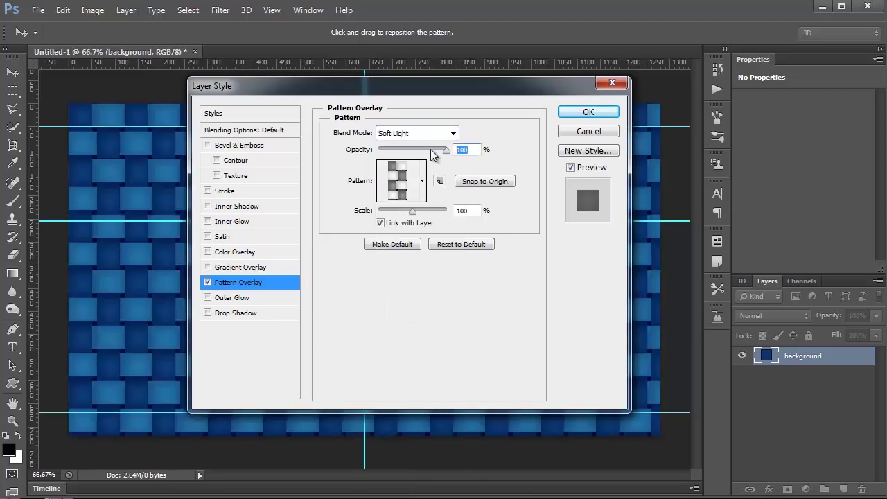
pyautogui.write('15')
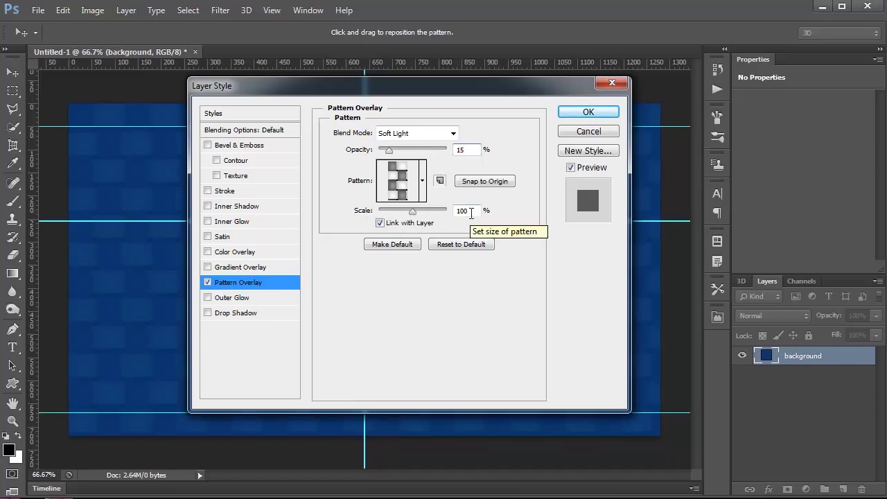
# Set the Pattern Overlay's scale to 5% and apply the layer style to the background layer
pyautogui.doubleClick(471, 213)
pyautogui.write('5')
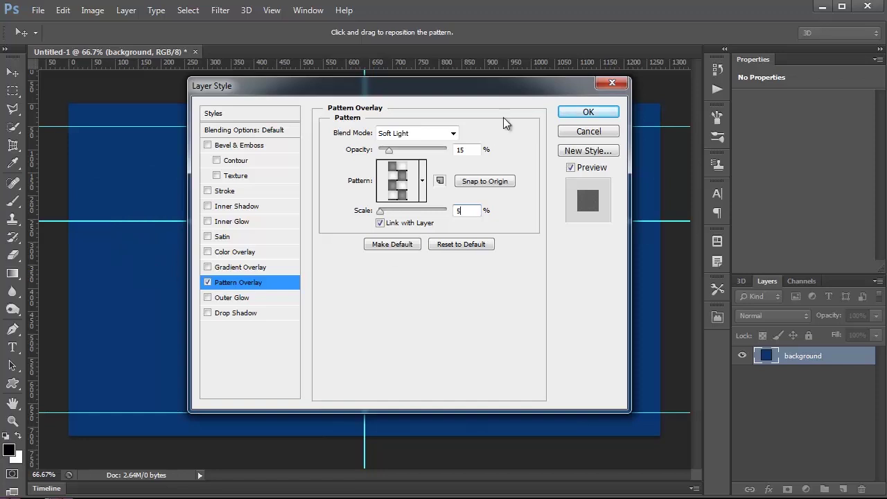
pyautogui.click(577, 115)
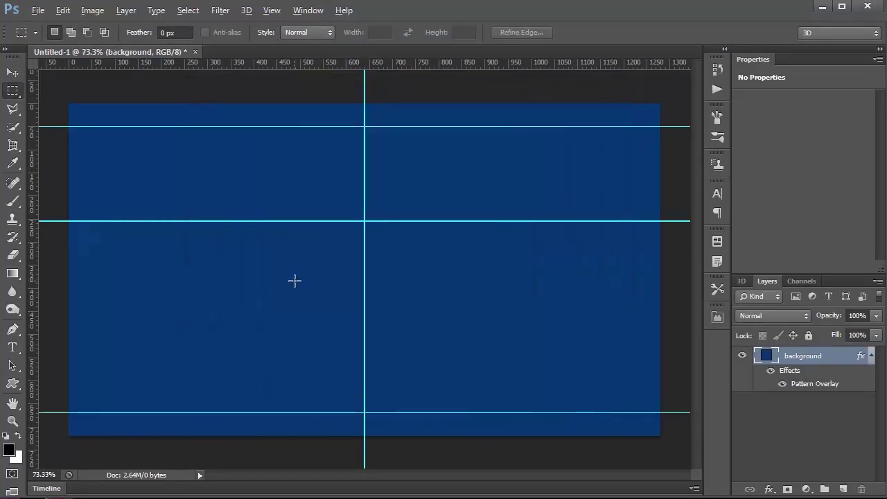
pyautogui.scroll(10, 295, 280)
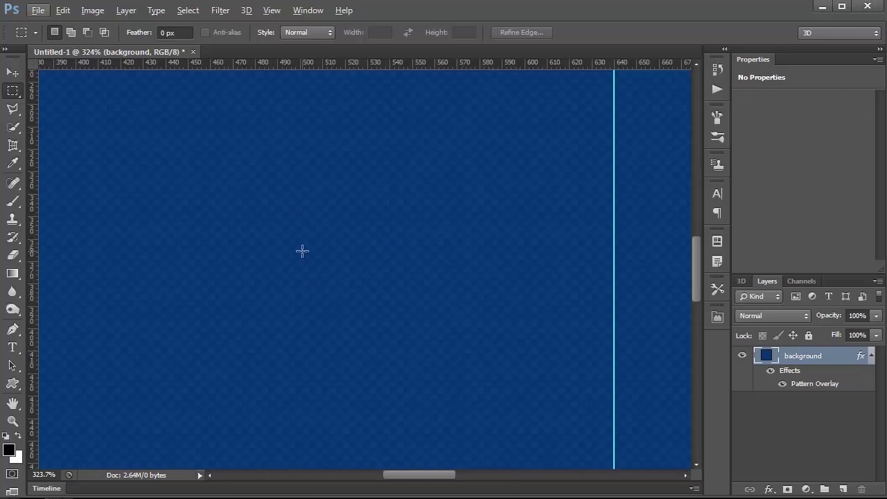
pyautogui.scroll(-6, 302, 251)
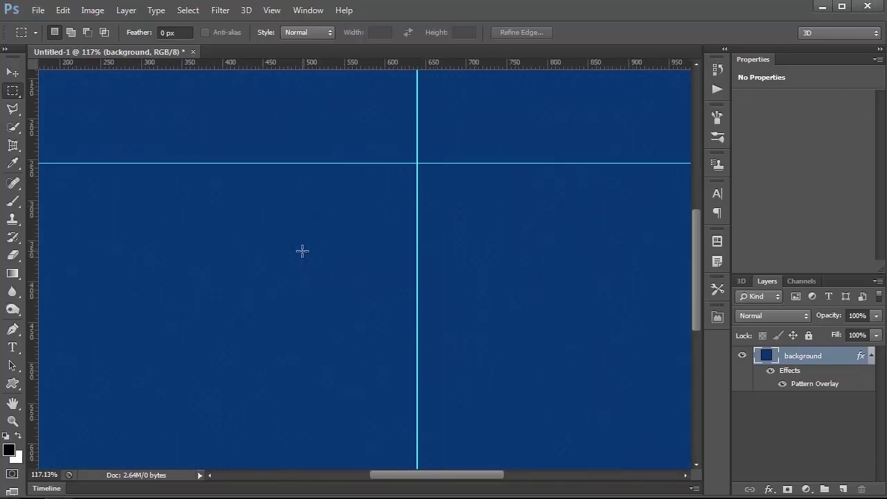
pyautogui.scroll(-4, 302, 251)
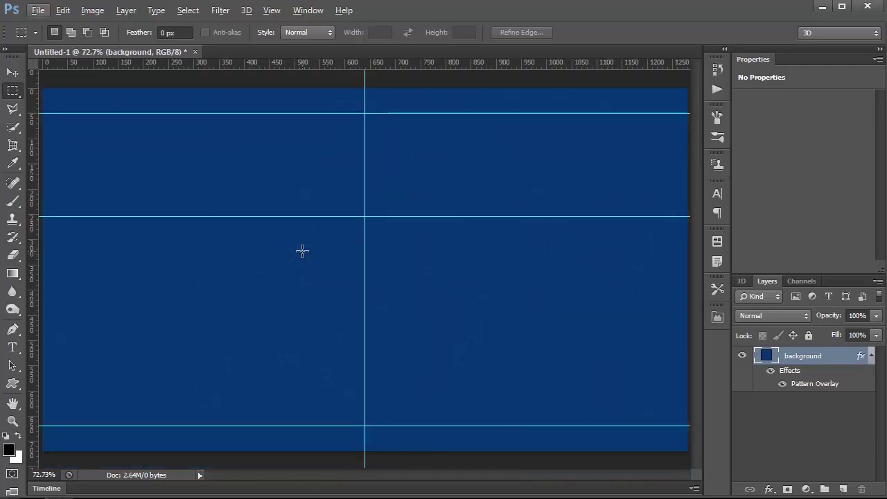
# Add the text 48 in Jersey M54 at 24 pt, ending at the vertical center guide in the lower half
pyautogui.press('t')
pyautogui.hotkey('alt', 't')
pyautogui.click(289, 238)
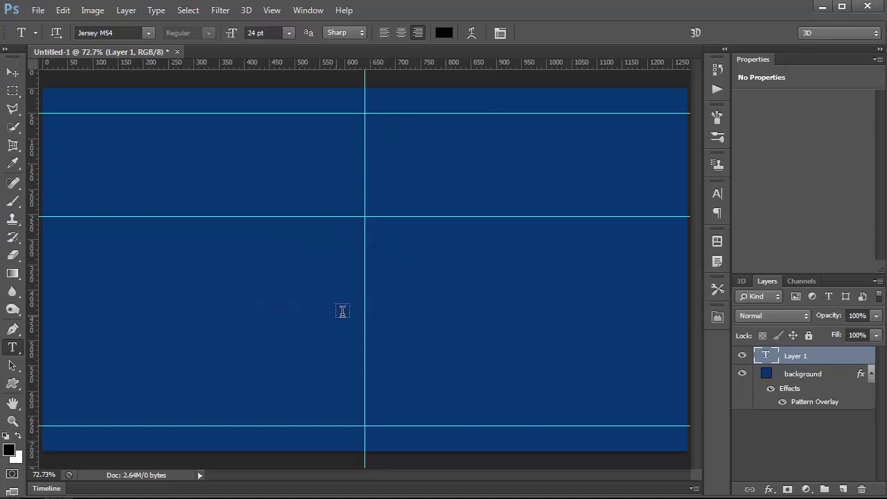
pyautogui.click(364, 318)
pyautogui.write('45')
pyautogui.hotkey('ctrl', 'a')
pyautogui.hotkey('ctrl', 'Return')
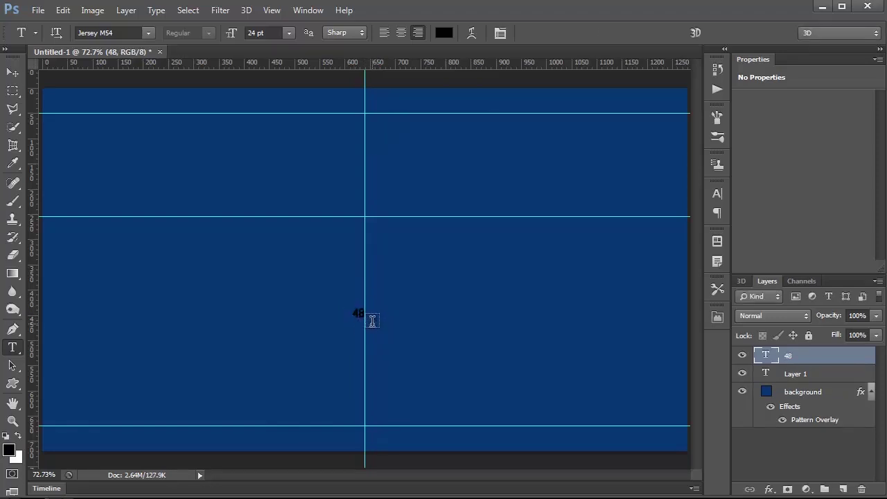
# Scale the 48 text up to about 2209% so it fills the height between the middle and bottom guides
pyautogui.hotkey('ctrl', 't')
pyautogui.moveTo(369, 323); pyautogui.dragTo(513, 427)
pyautogui.moveTo(503, 189); pyautogui.dragTo(506, 186)
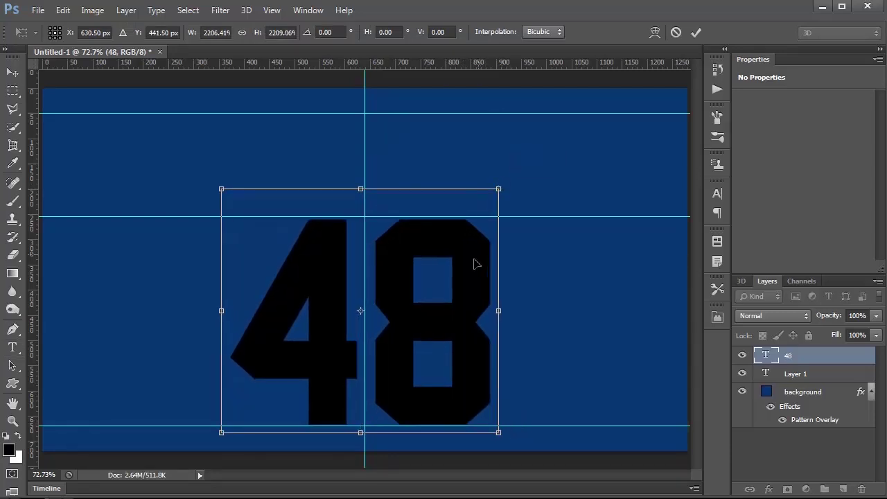
pyautogui.press('Return')
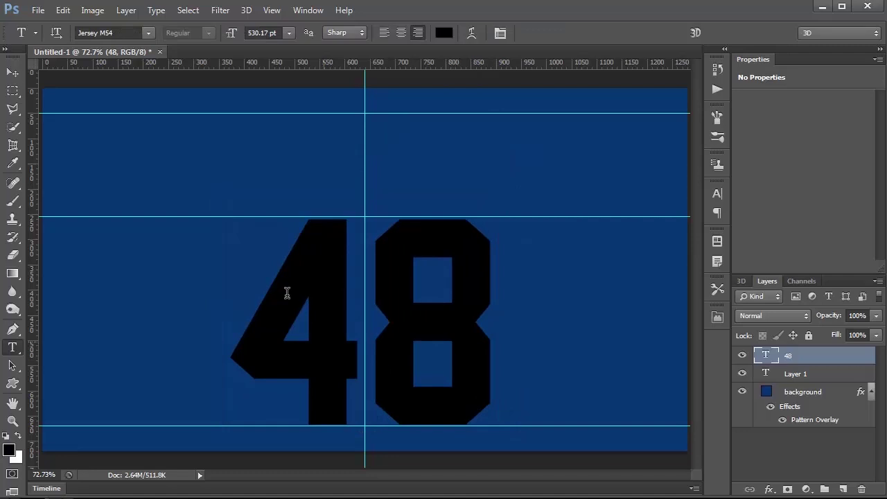
# Switch to the browser and view the Jersey M54 font's download page on dafont.com
pyautogui.doubleClick(382, 335)
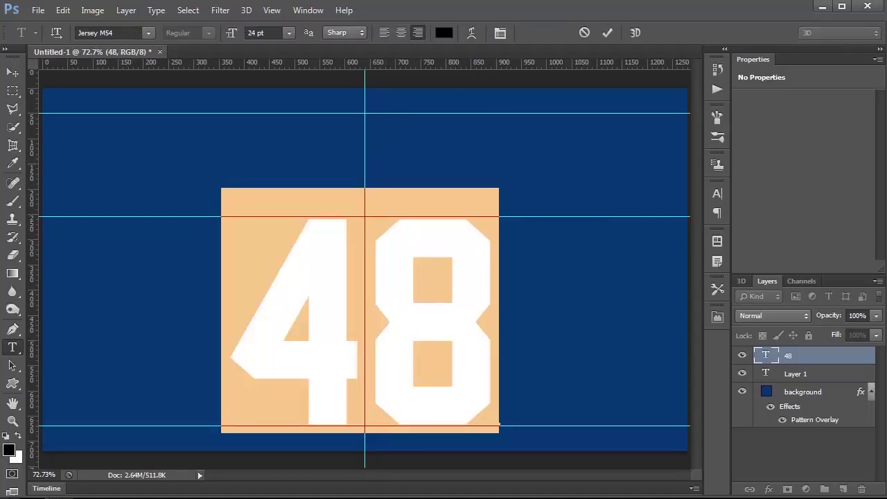
pyautogui.click(69, 497)
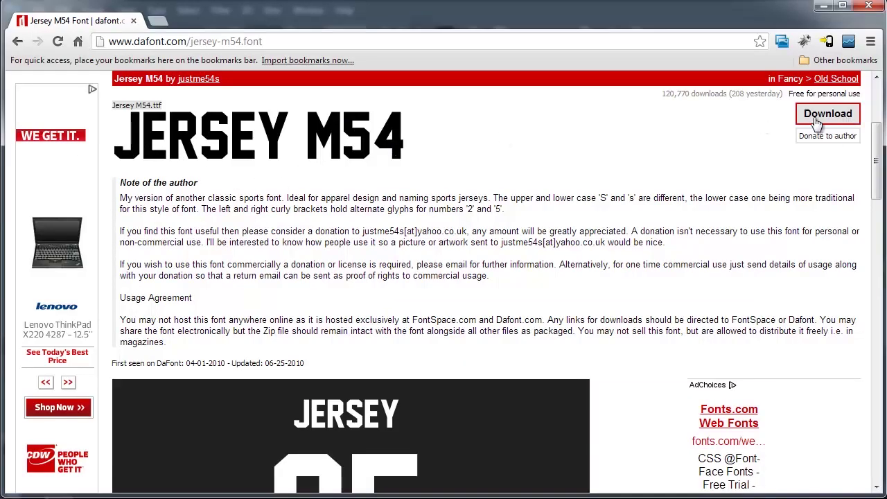
pyautogui.click(267, 42)
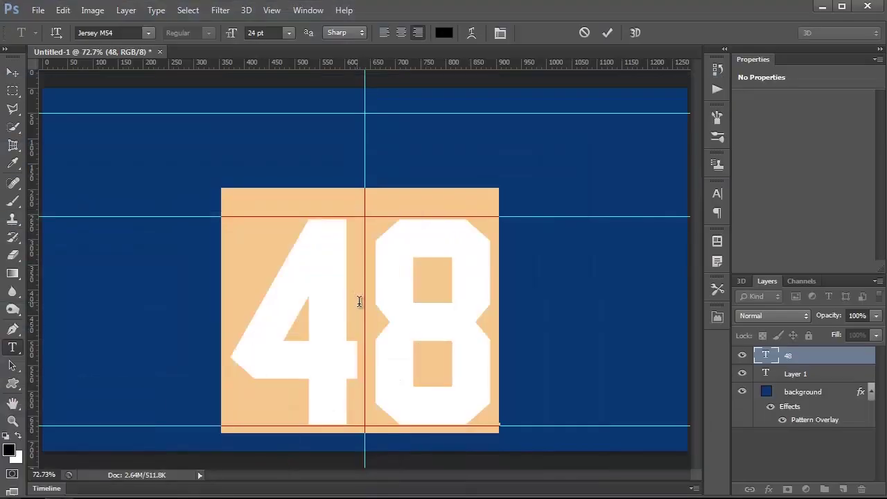
pyautogui.click(365, 304)
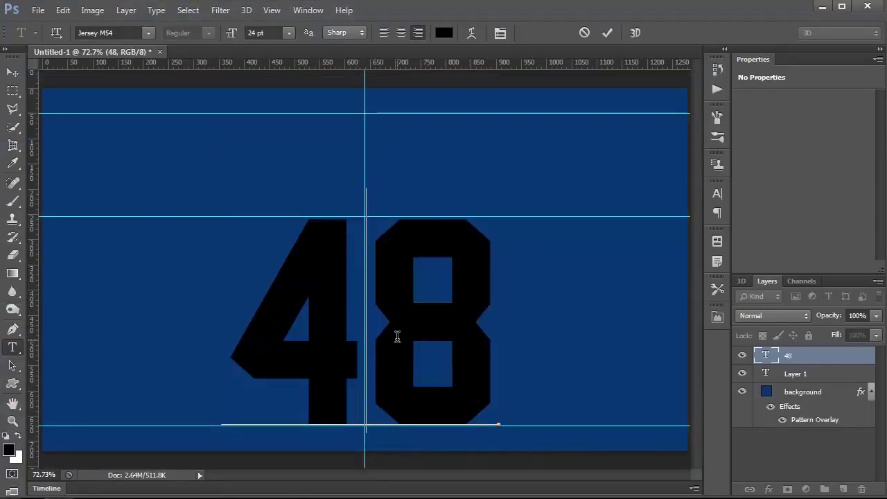
pyautogui.doubleClick(336, 311)
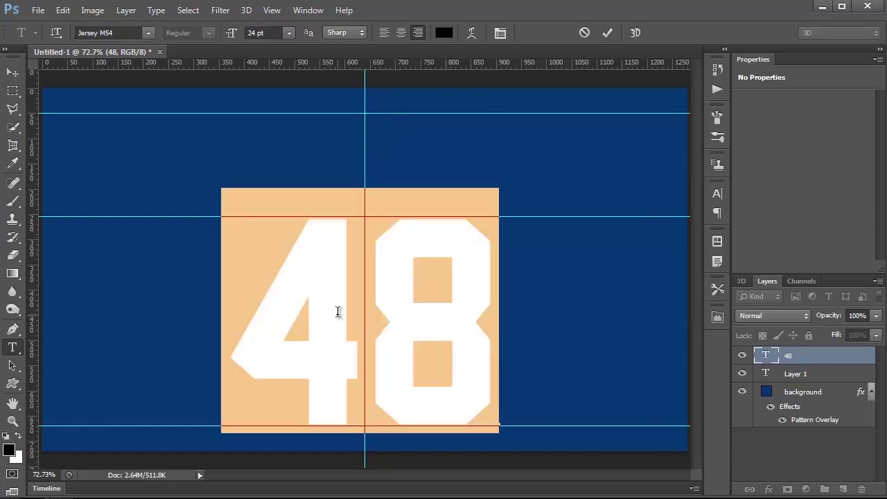
pyautogui.hotkey('ctrl', 'Return')
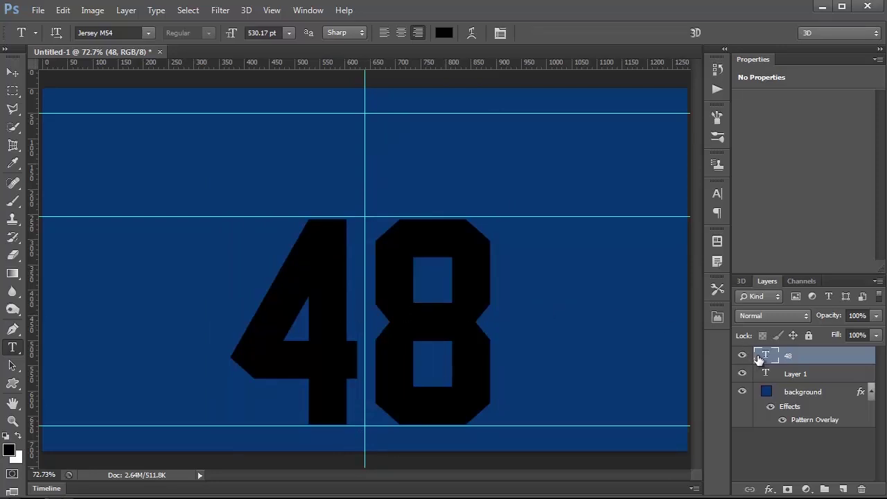
# Add a Color Overlay to the 48 text layer with the color #bb0101
pyautogui.doubleClick(849, 358)
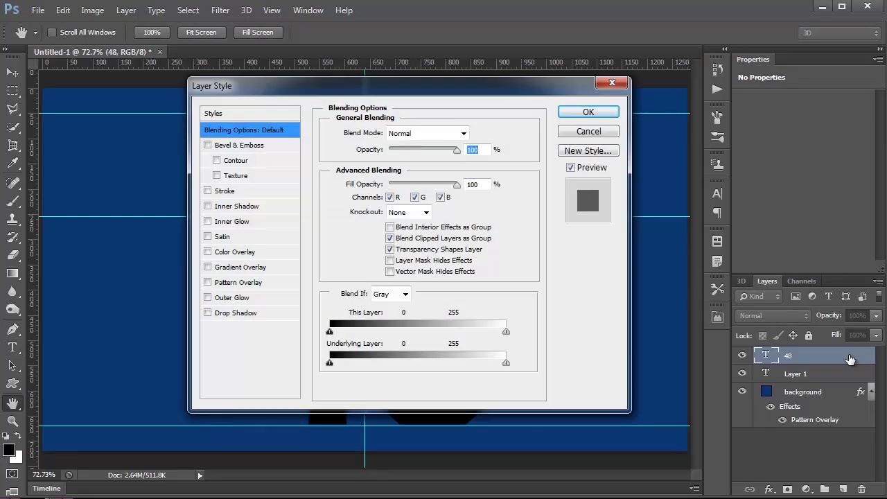
pyautogui.moveTo(302, 86); pyautogui.dragTo(537, 117)
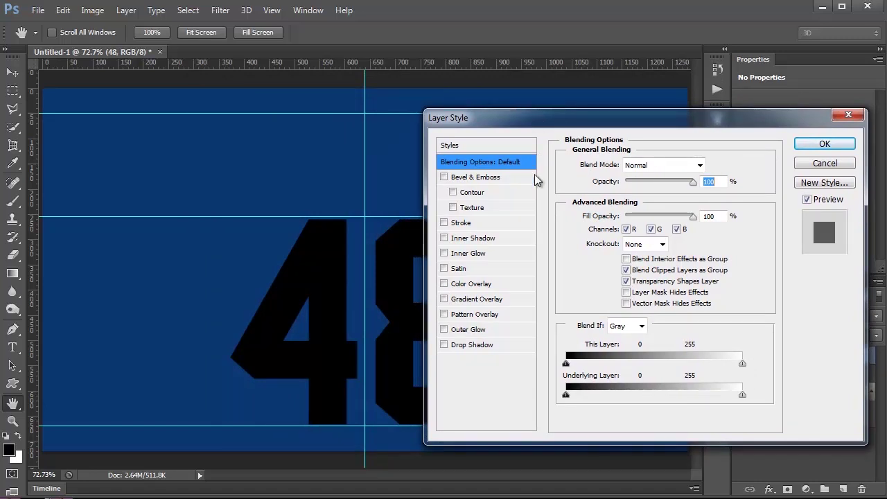
pyautogui.click(469, 283)
pyautogui.click(711, 165)
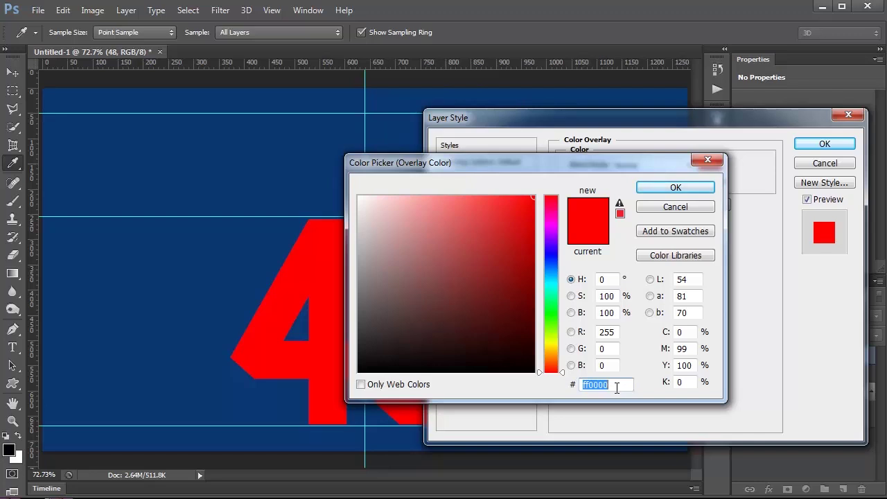
pyautogui.write('bb0101')
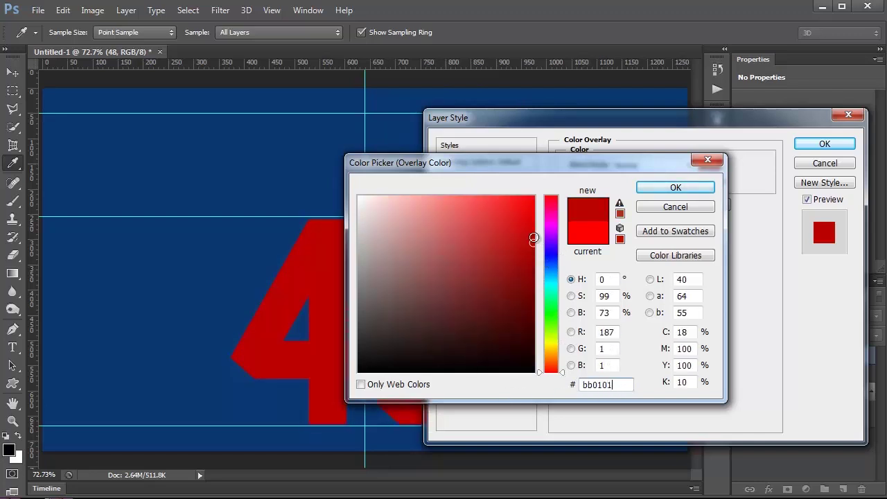
pyautogui.click(685, 187)
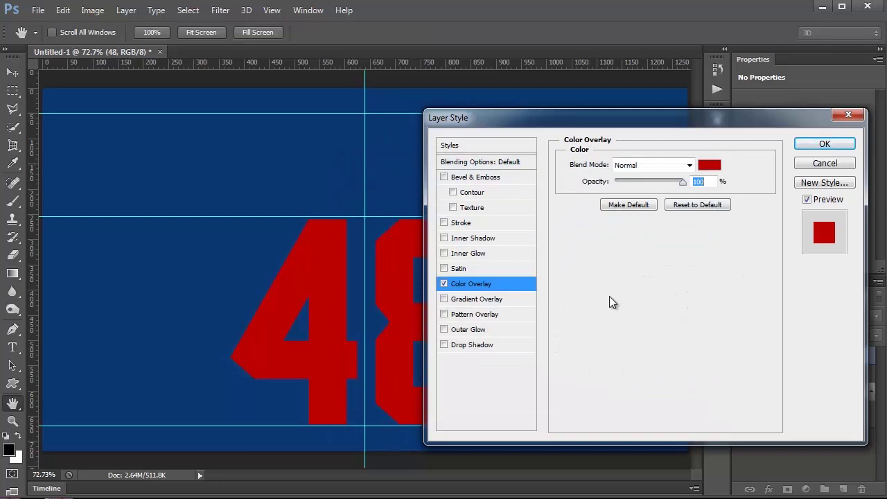
# Add a white (#ffffff) Stroke to the 48 text with a size of 8 px and the position Center
pyautogui.click(457, 223)
pyautogui.click(597, 259)
pyautogui.click(359, 197)
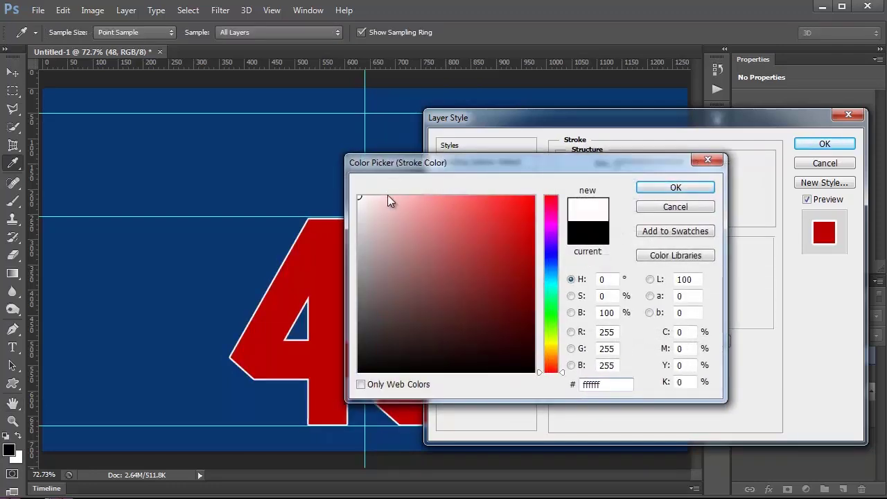
pyautogui.click(684, 191)
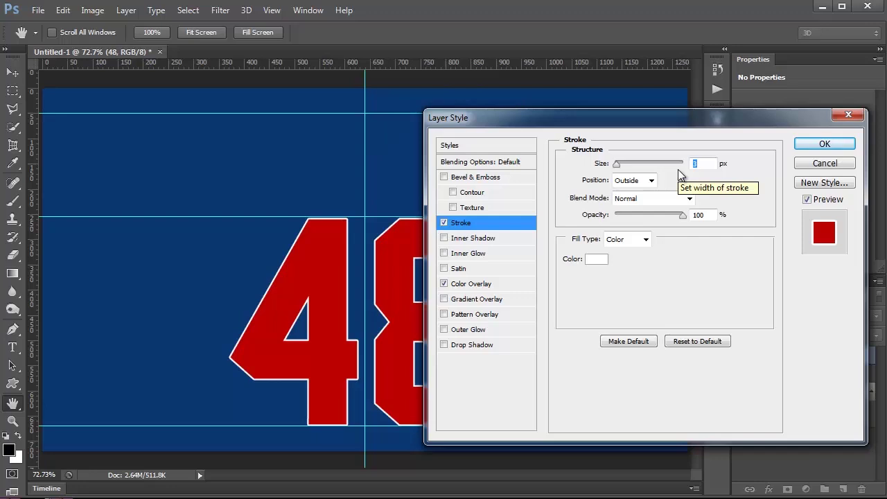
pyautogui.write('8')
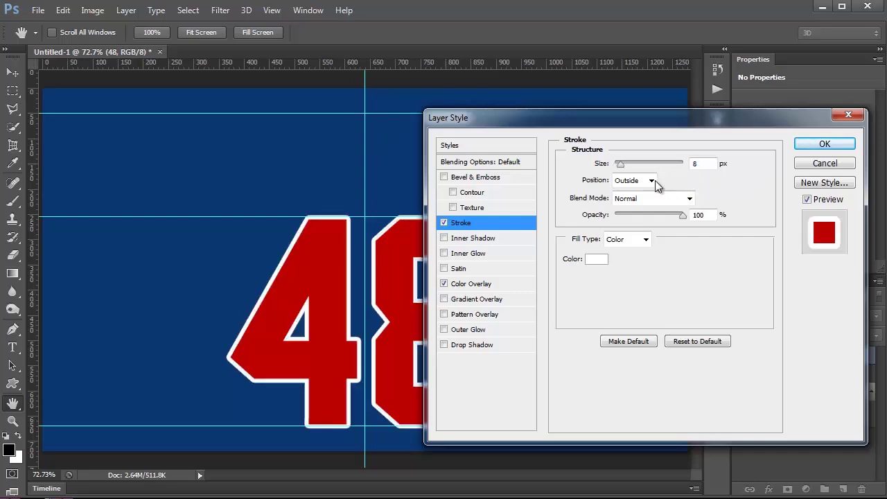
pyautogui.click(651, 180)
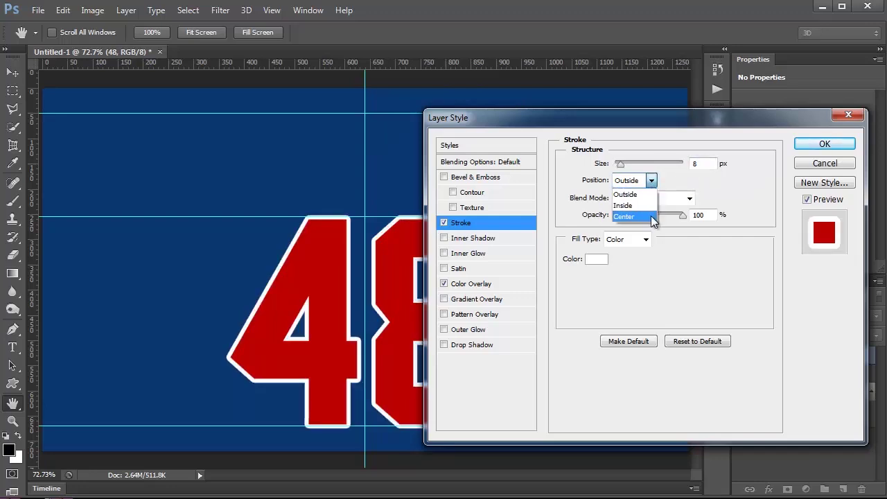
pyautogui.click(644, 217)
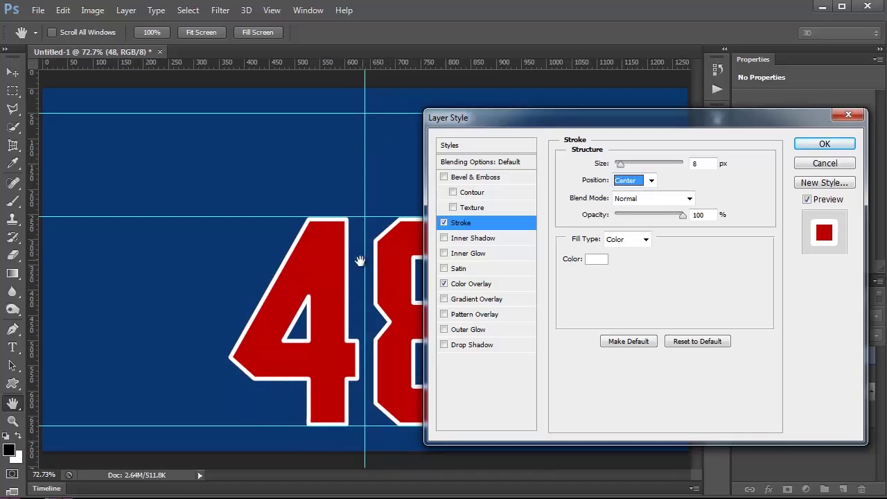
# Change the stroke's fill type to Gradient and its gradient style to Shape Burst
pyautogui.click(624, 242)
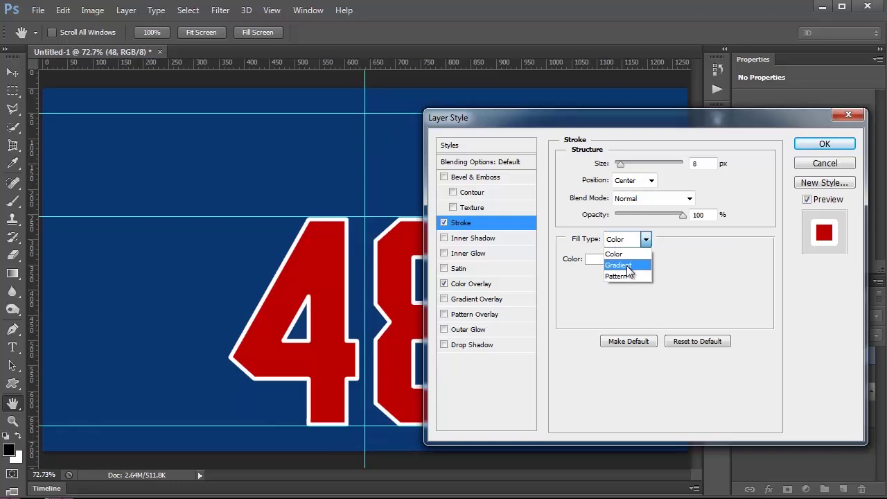
pyautogui.click(627, 269)
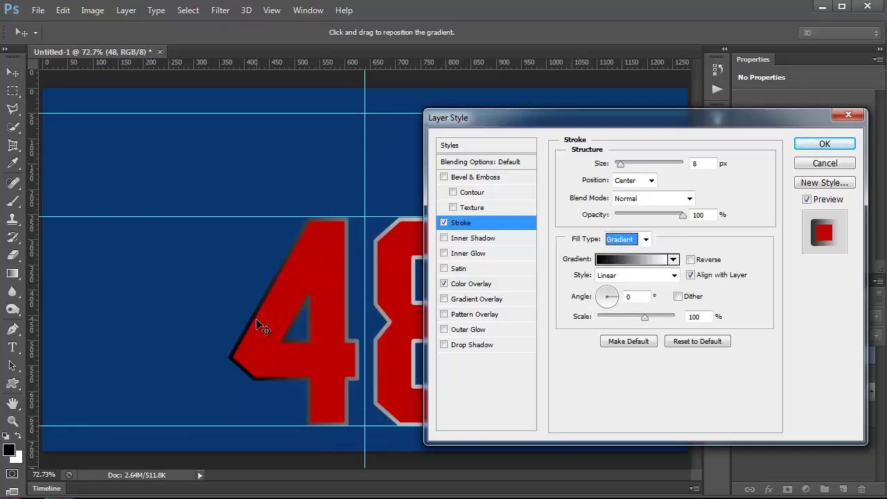
pyautogui.click(609, 277)
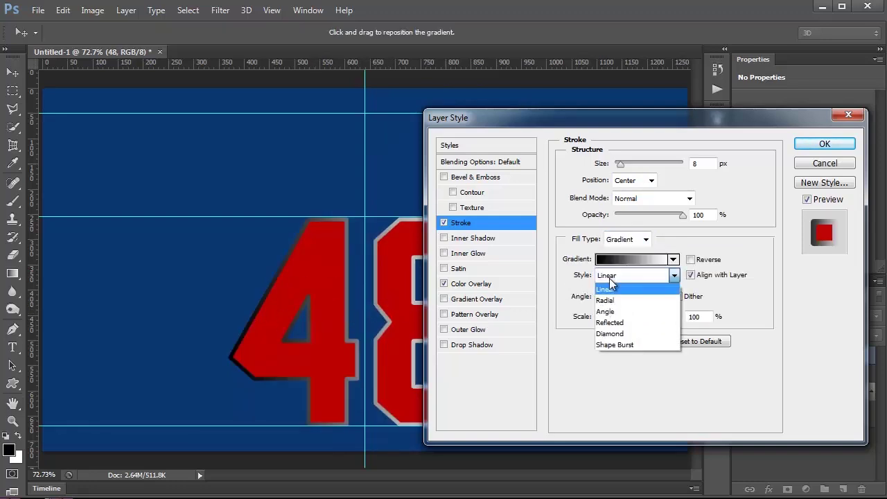
pyautogui.click(632, 349)
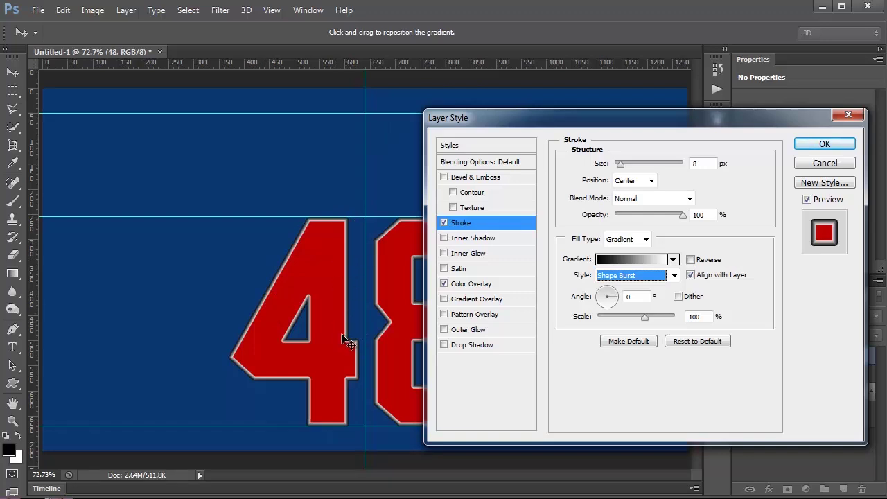
# Edit the stroke gradient by moving the white color stop to 50% and adding a black (#000000) stop at the far end
pyautogui.click(620, 261)
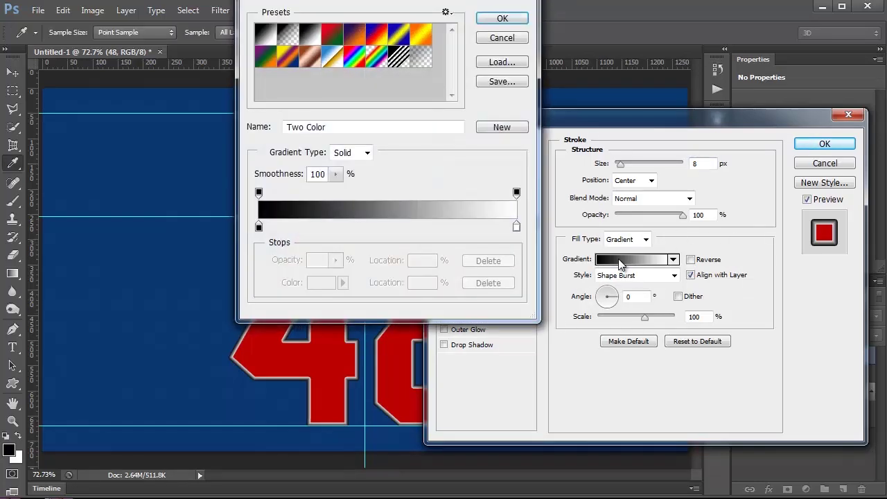
pyautogui.moveTo(421, 1); pyautogui.dragTo(713, 114)
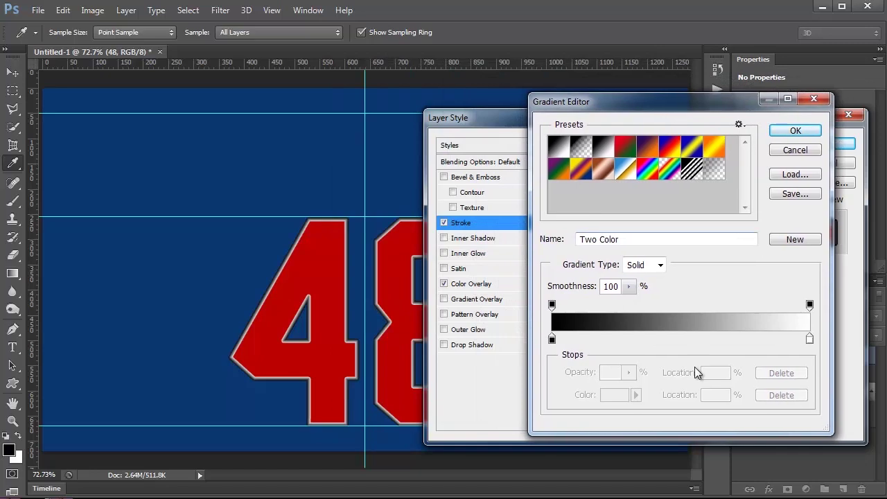
pyautogui.moveTo(810, 340); pyautogui.dragTo(681, 339)
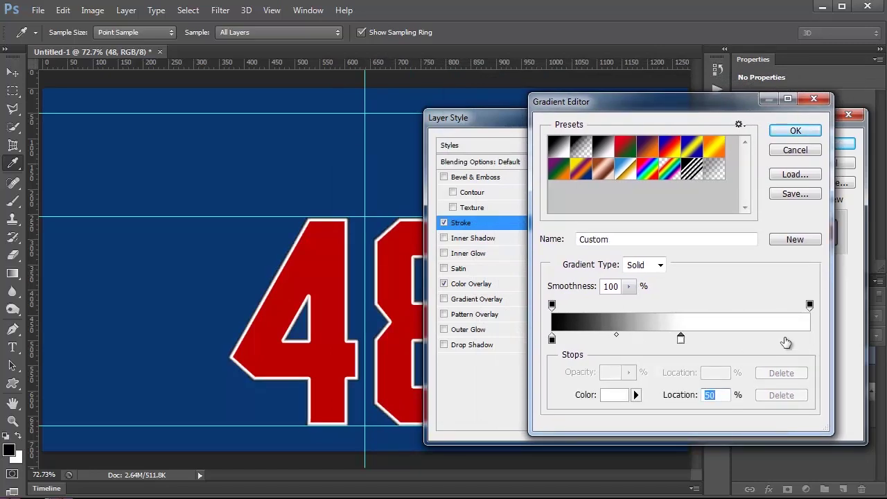
pyautogui.click(810, 340)
pyautogui.doubleClick(809, 340)
pyautogui.write('000000')
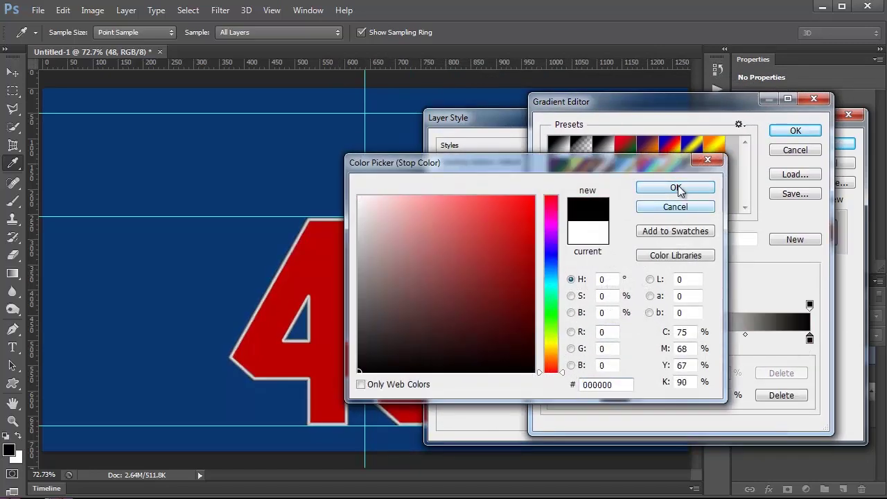
pyautogui.click(674, 187)
pyautogui.click(778, 340)
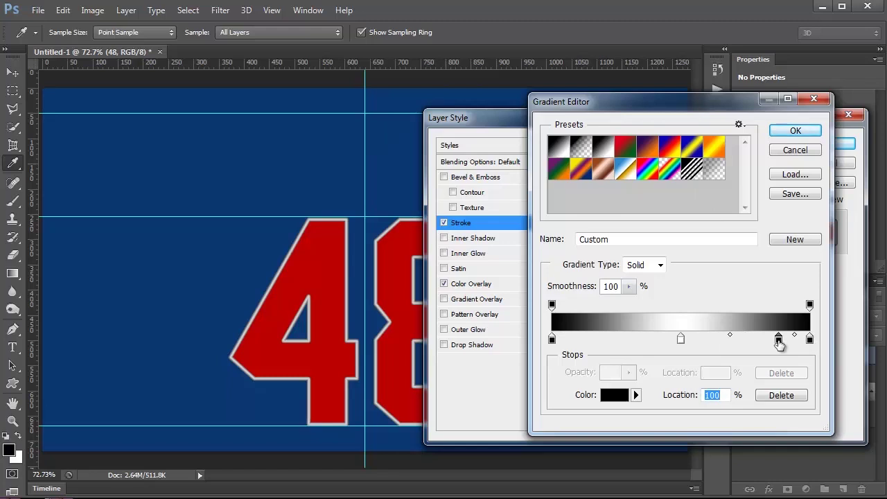
pyautogui.doubleClick(778, 339)
pyautogui.click(675, 206)
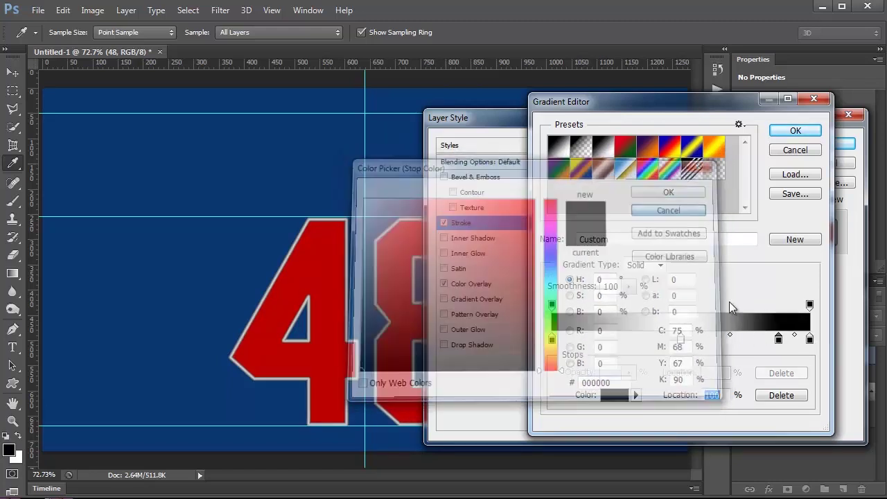
pyautogui.moveTo(780, 345); pyautogui.dragTo(780, 368)
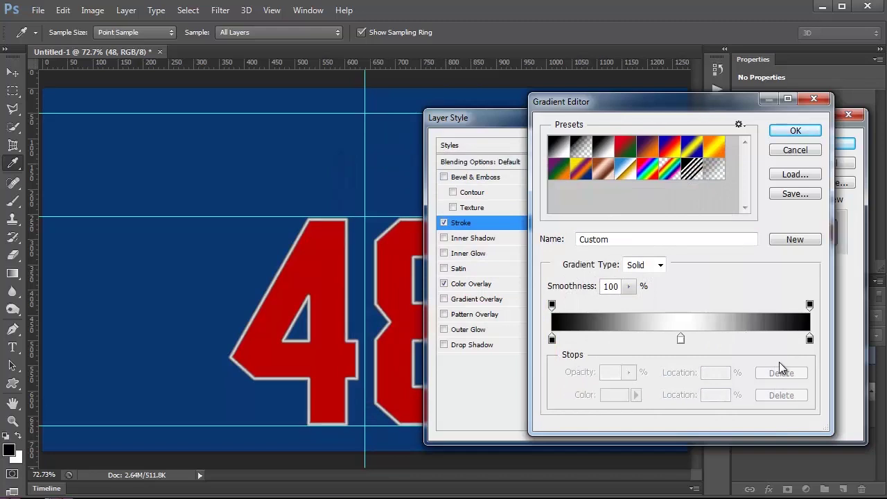
# Set both end stops of the stroke gradient to a light grey with 75% brightness (#bfbfbf) and apply the gradient
pyautogui.click(681, 339)
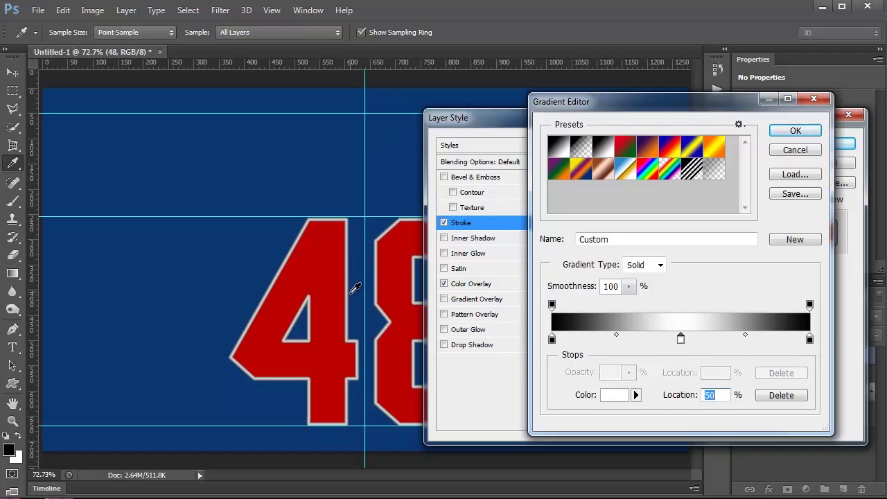
pyautogui.doubleClick(551, 340)
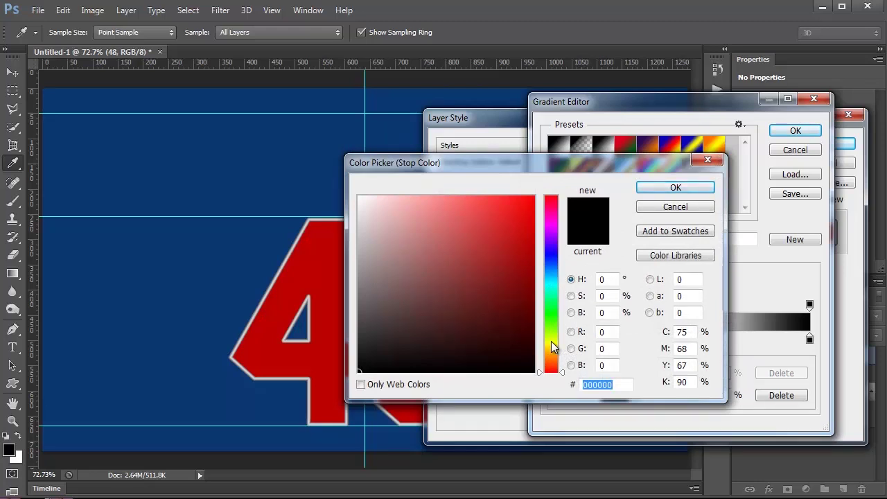
pyautogui.click(604, 313)
pyautogui.write('75')
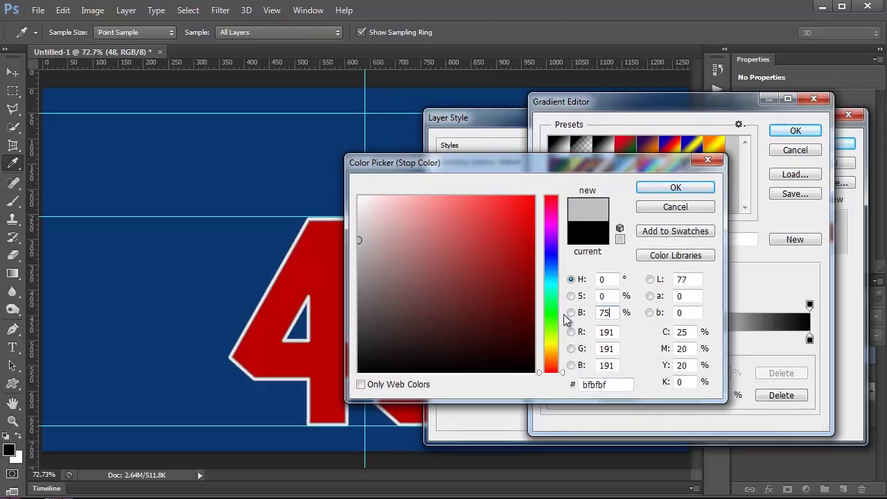
pyautogui.click(672, 187)
pyautogui.doubleClick(809, 341)
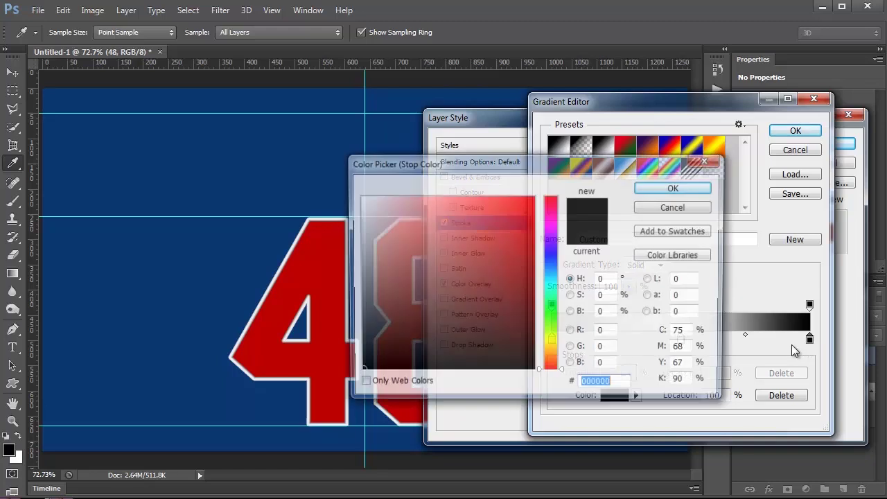
pyautogui.click(586, 313)
pyautogui.write('75')
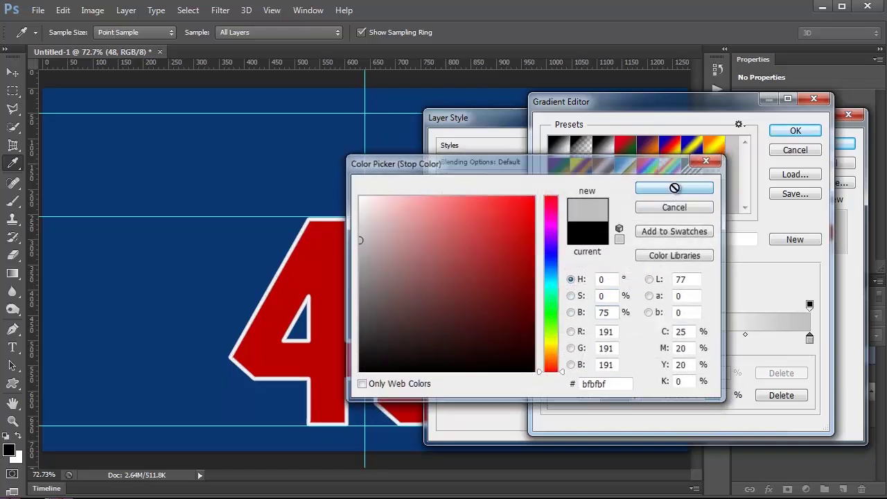
pyautogui.click(675, 187)
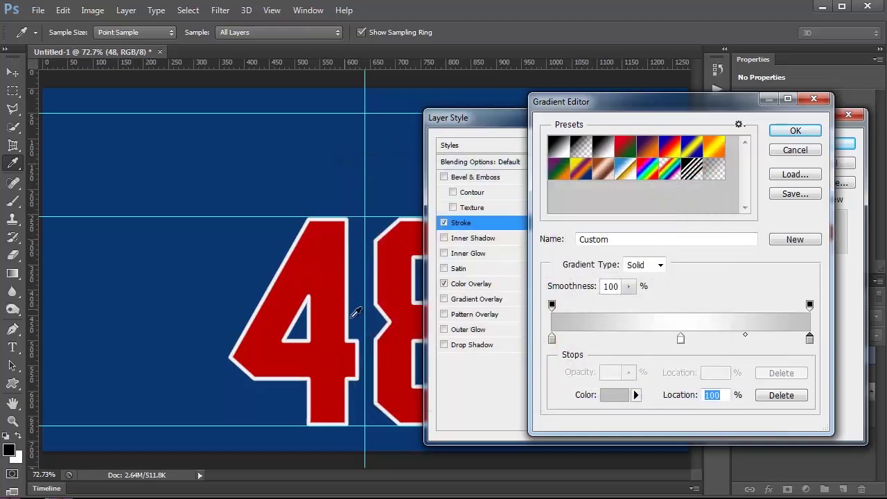
pyautogui.click(796, 132)
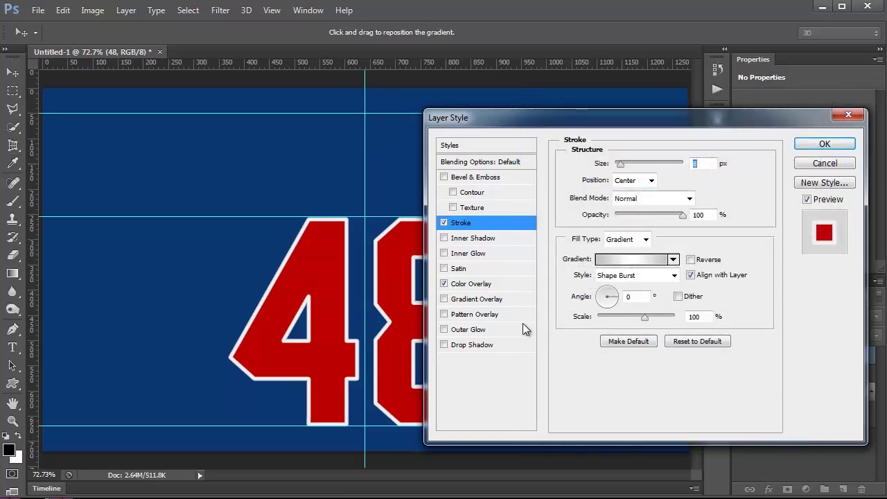
# Add an Inner Glow to the 48 text with the color #000000 and the blend mode Normal
pyautogui.click(476, 252)
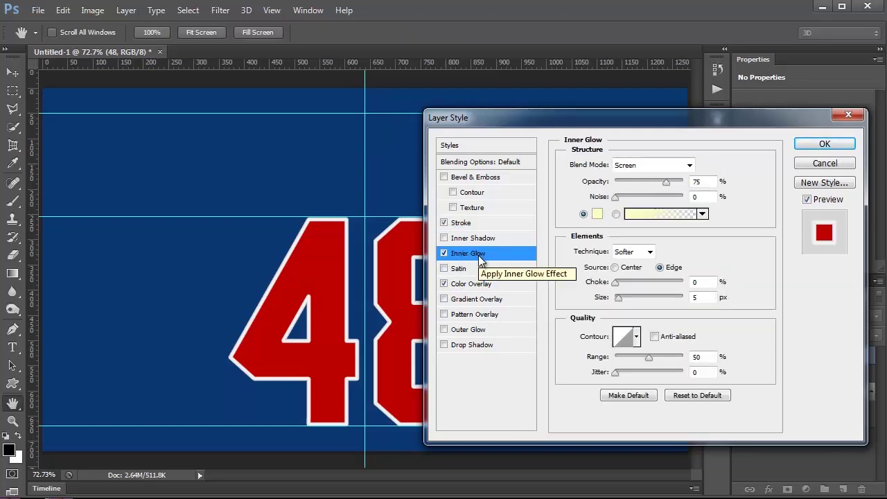
pyautogui.click(597, 214)
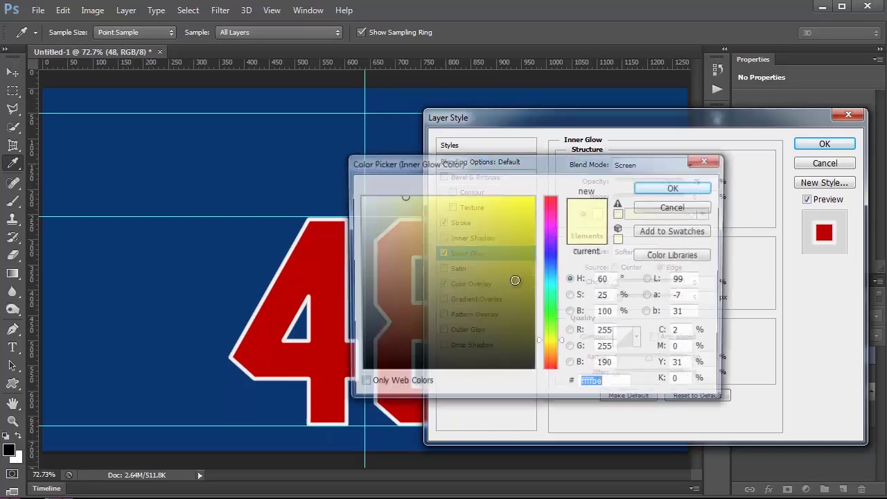
pyautogui.write('000000')
pyautogui.click(648, 187)
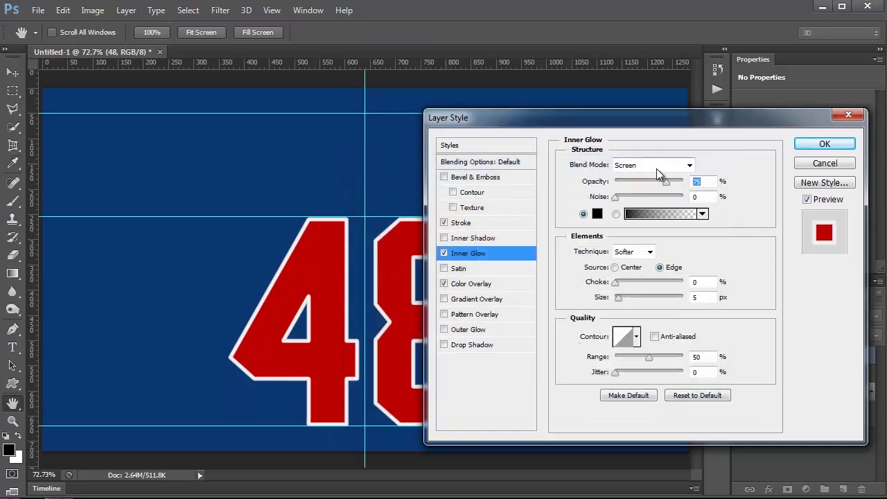
pyautogui.click(650, 169)
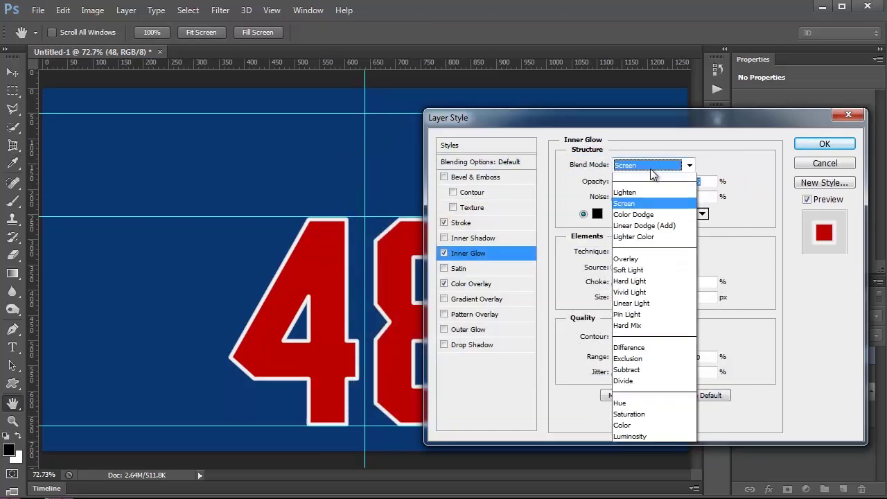
pyautogui.click(644, 178)
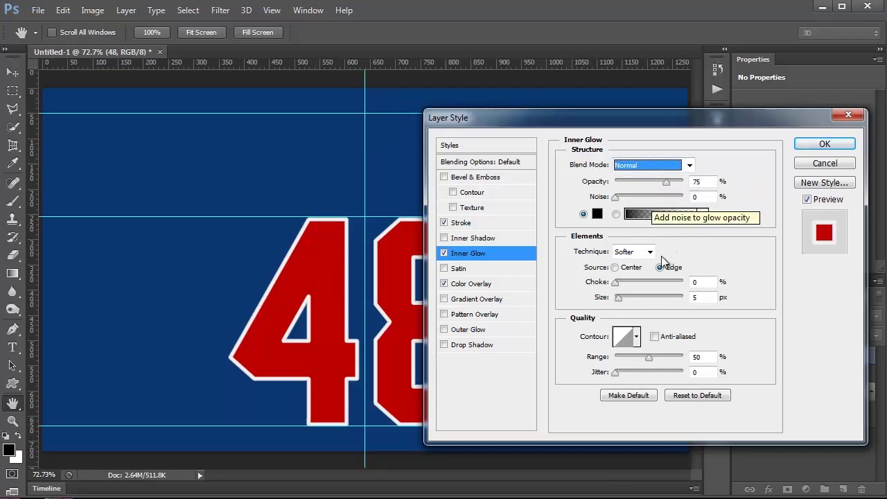
# Set the inner glow's size to 10 px, its choke to 50% and its opacity to 15%
pyautogui.moveTo(617, 299); pyautogui.dragTo(624, 299)
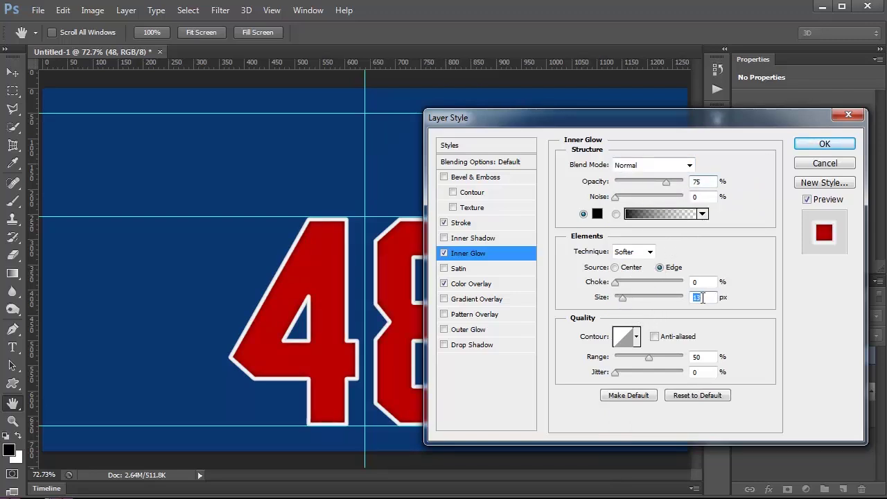
pyautogui.write('10')
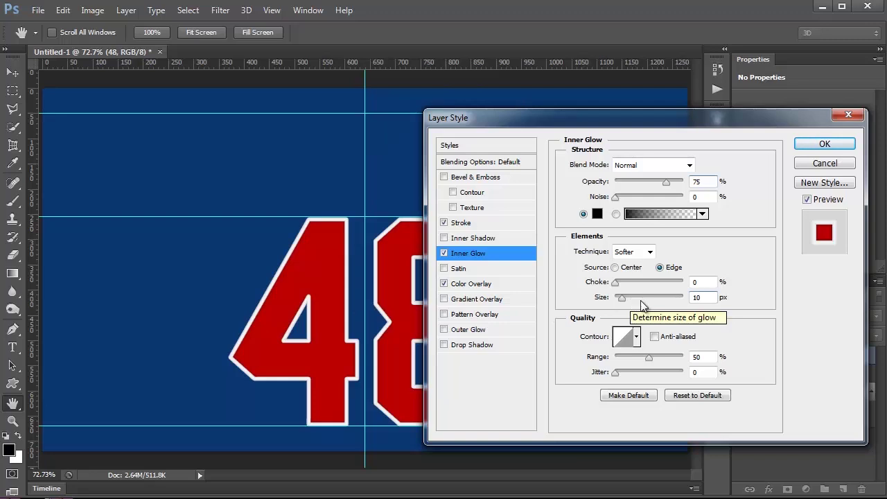
pyautogui.click(702, 282)
pyautogui.write('50')
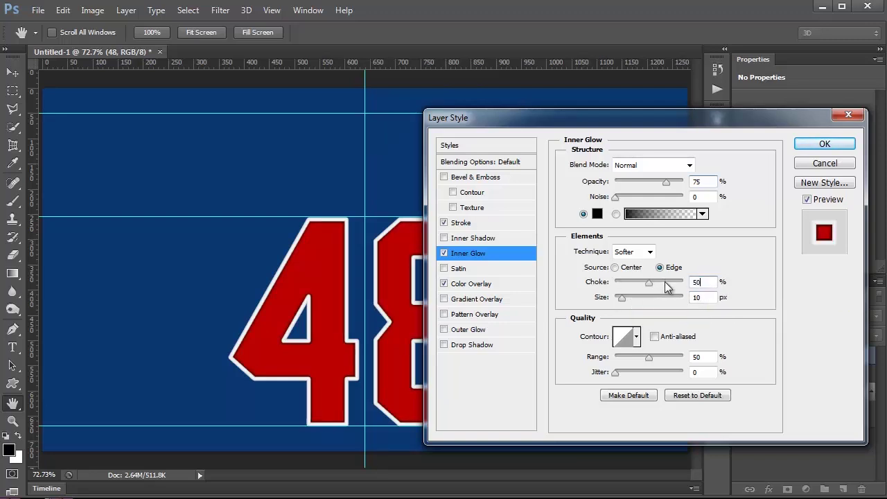
pyautogui.moveTo(707, 283); pyautogui.dragTo(651, 282)
pyautogui.moveTo(701, 181); pyautogui.dragTo(670, 182)
pyautogui.write('15')
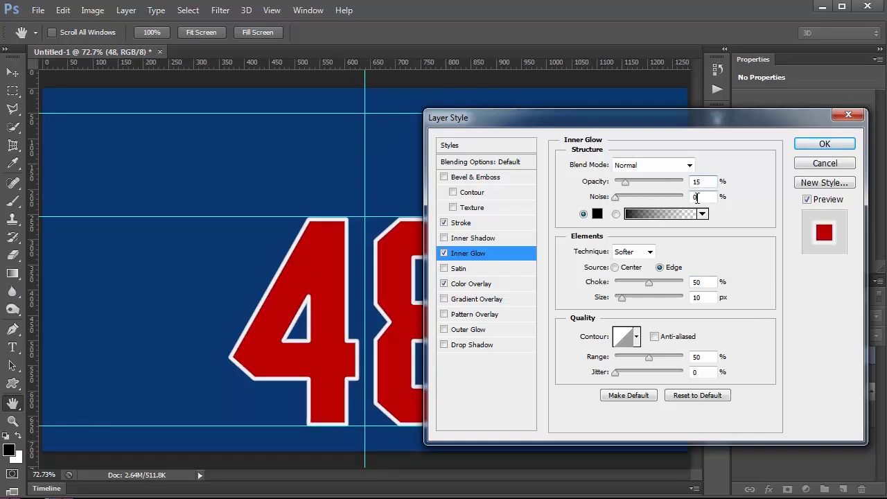
# Add an Outer Glow to the 48 text with the blend mode Normal and a black color
pyautogui.click(467, 331)
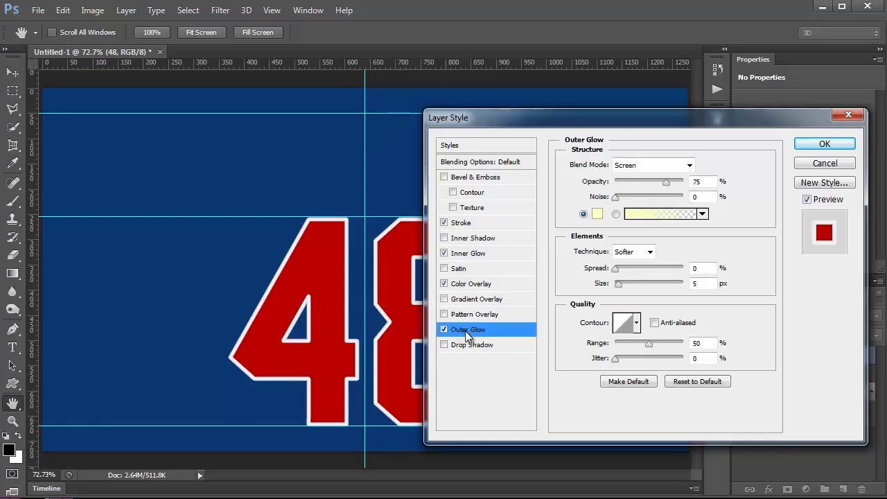
pyautogui.click(645, 167)
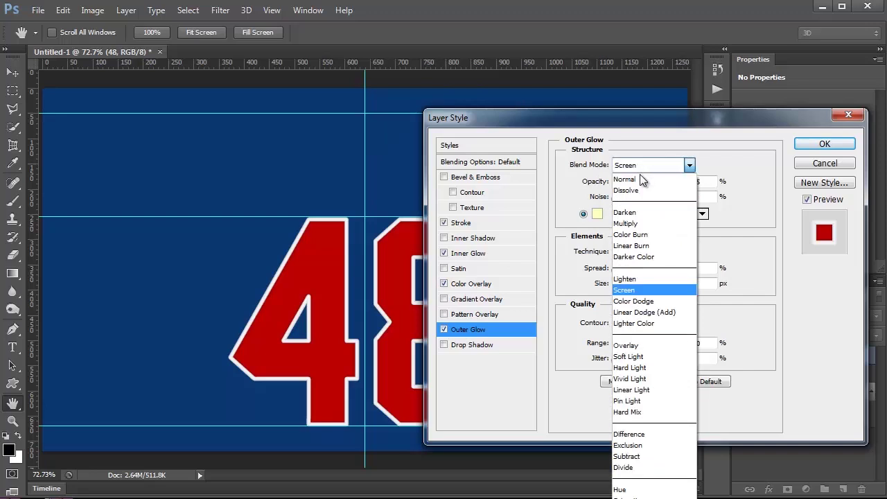
pyautogui.click(638, 180)
pyautogui.click(597, 213)
pyautogui.click(495, 372)
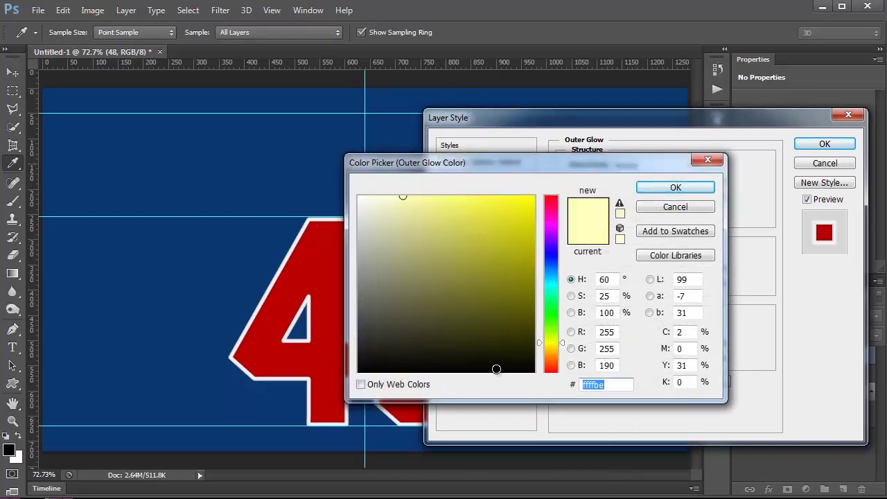
pyautogui.click(655, 188)
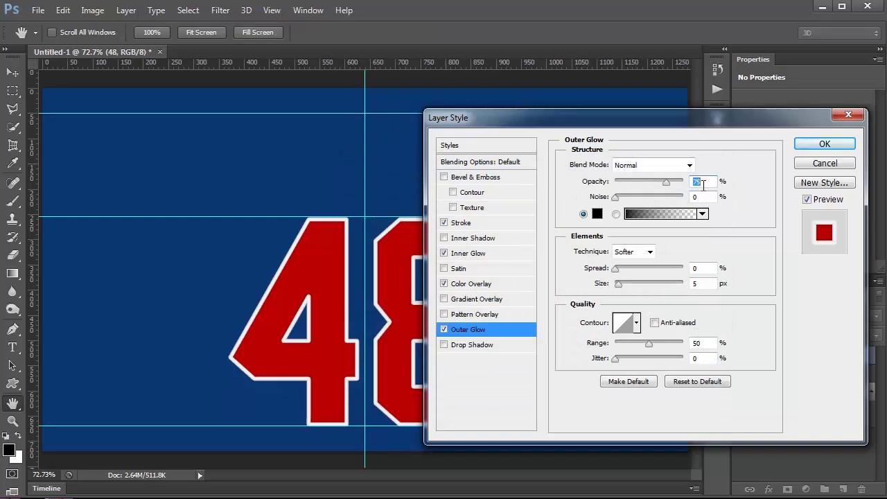
# Set the outer glow's size to 10 px, its spread to 20% and its opacity to 20%
pyautogui.write('15')
pyautogui.doubleClick(698, 283)
pyautogui.write('10')
pyautogui.doubleClick(703, 269)
pyautogui.write('20')
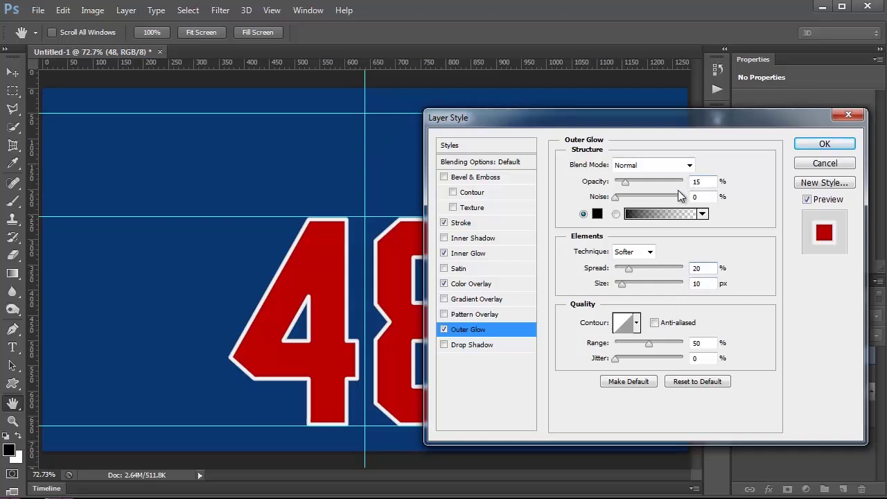
pyautogui.click(629, 183)
pyautogui.moveTo(632, 184); pyautogui.dragTo(630, 185)
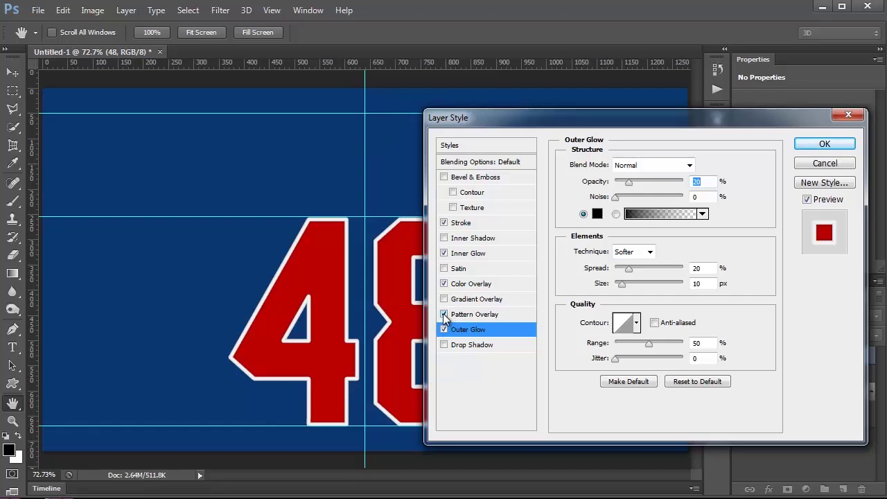
# Switch off the Color Overlay and add a Pattern Overlay using the black-and-white herringbone pattern at 60% scale
pyautogui.click(476, 314)
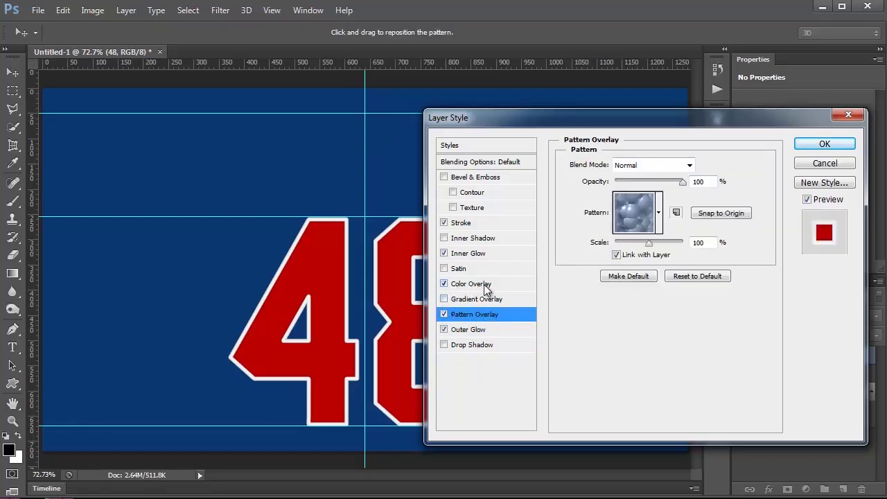
pyautogui.click(444, 284)
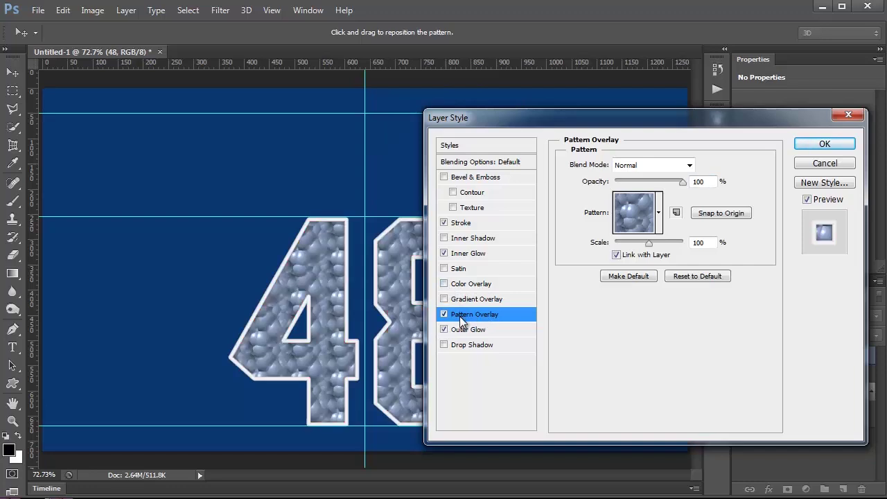
pyautogui.click(659, 222)
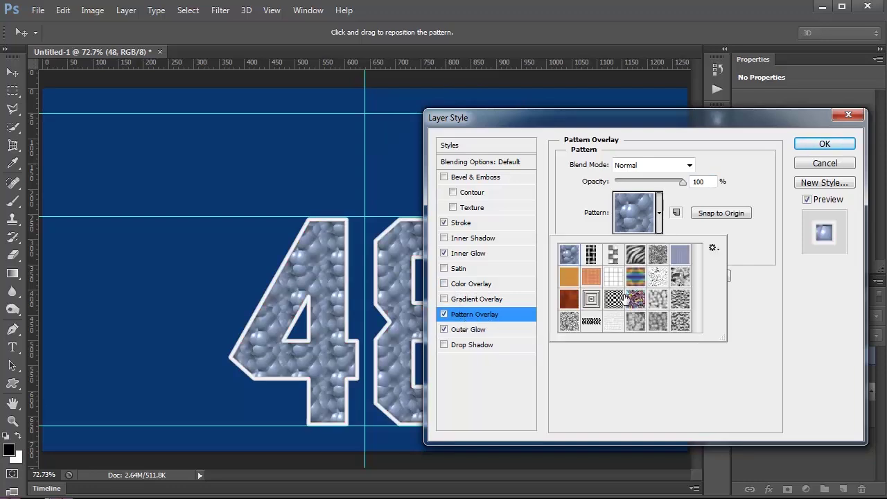
pyautogui.click(590, 323)
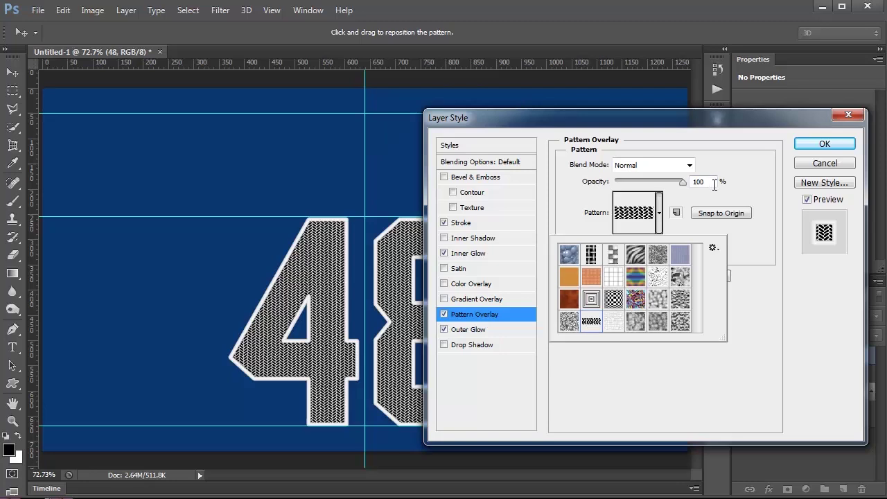
pyautogui.click(677, 185)
pyautogui.click(651, 240)
pyautogui.write('60')
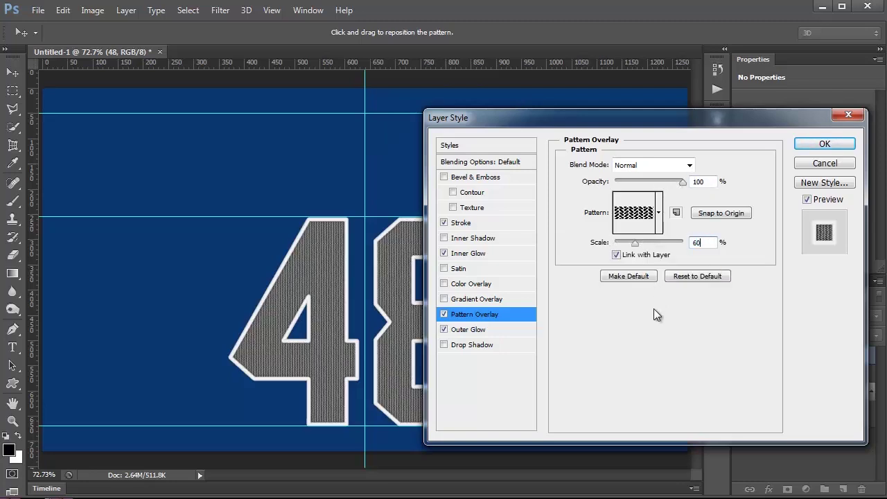
pyautogui.click(632, 343)
# Switch the red Color Overlay back on with 95% opacity and apply the layer style to the 48 text
pyautogui.click(444, 283)
pyautogui.click(500, 284)
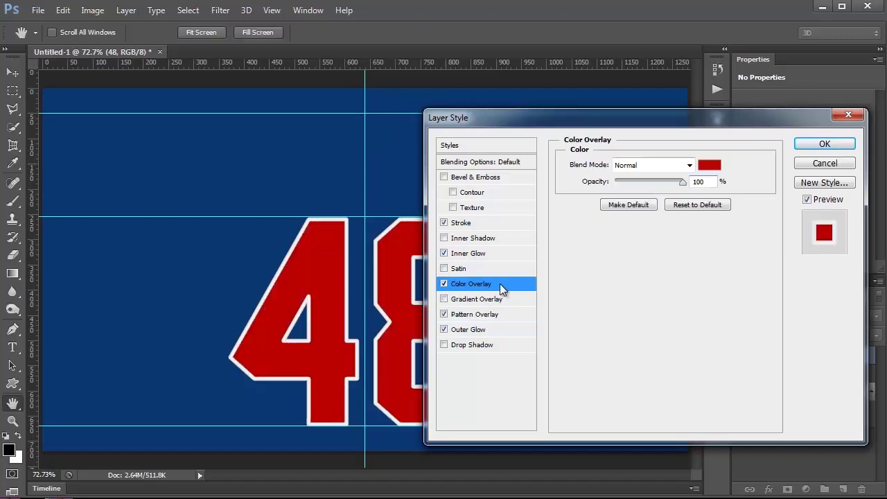
pyautogui.doubleClick(706, 180)
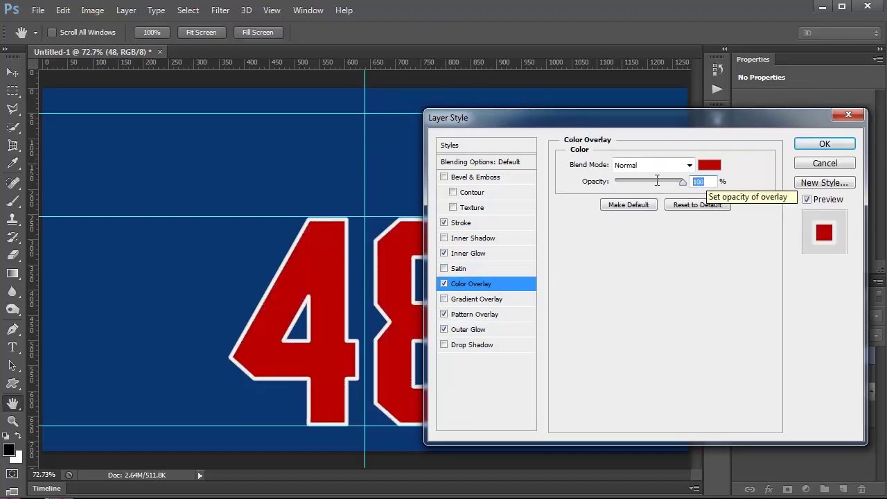
pyautogui.write('95')
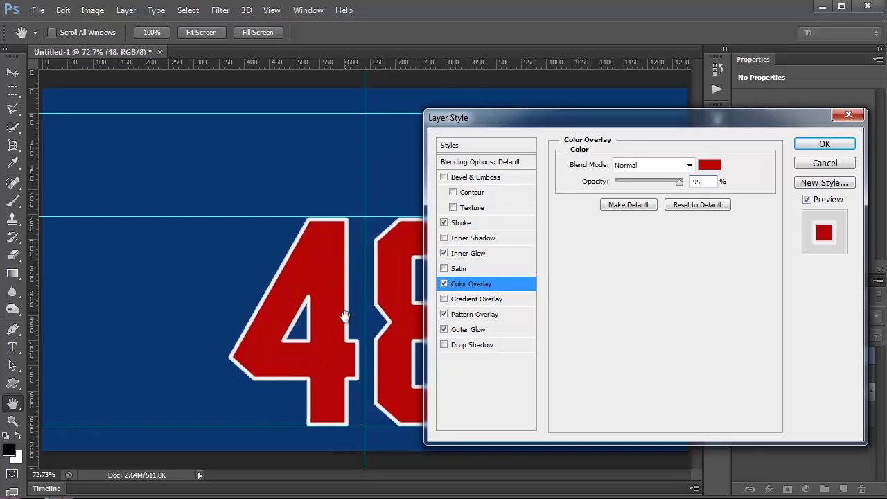
pyautogui.click(844, 143)
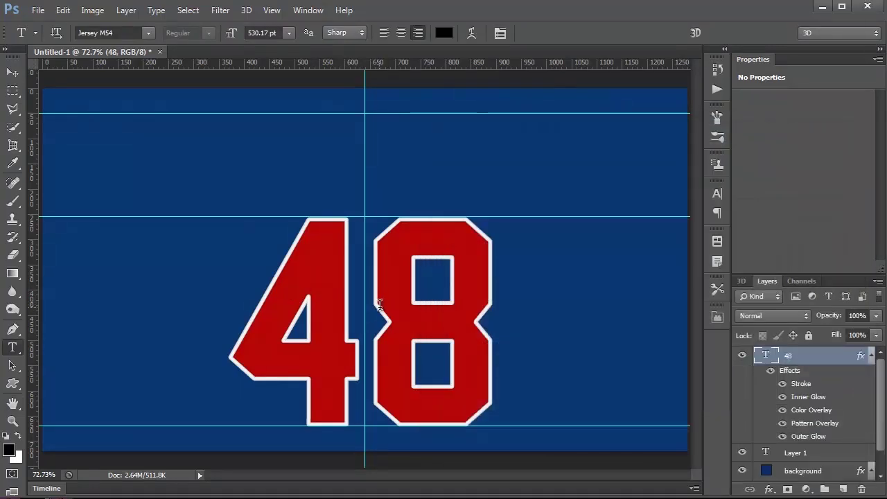
pyautogui.scroll(5, 381, 308)
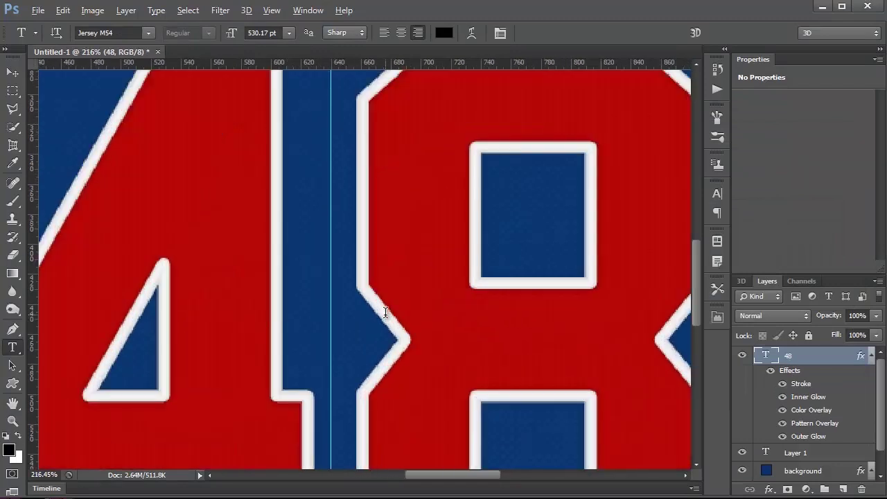
# Inspect the stroke, glows and herringbone texture of the red 48 up close and at full size
pyautogui.scroll(3, 385, 312)
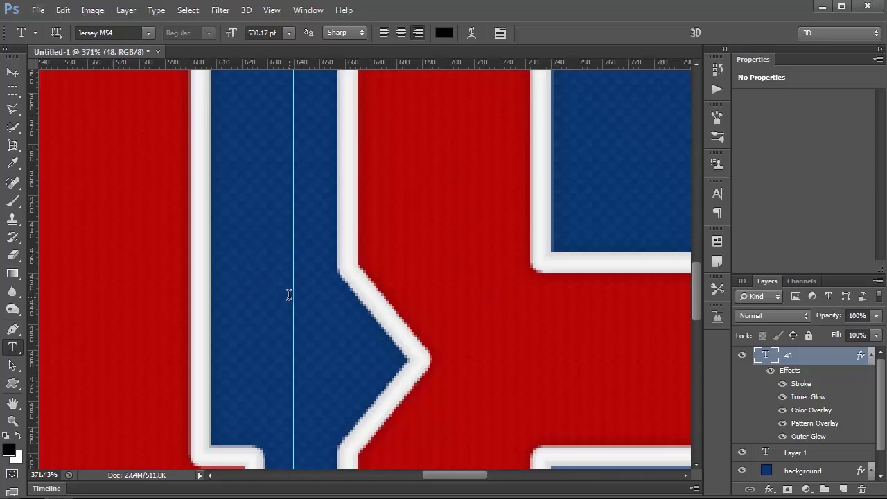
pyautogui.scroll(-6, 289, 295)
pyautogui.scroll(-1, 289, 295)
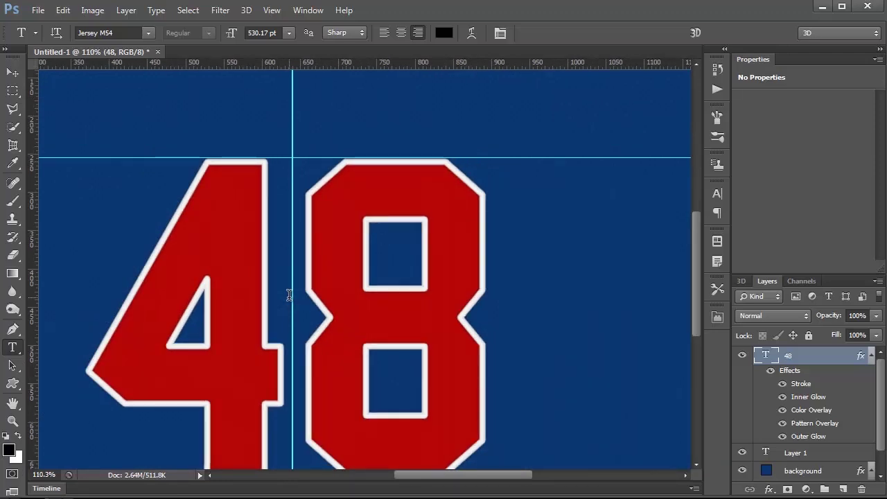
pyautogui.scroll(-1, 289, 295)
pyautogui.moveTo(294, 286); pyautogui.dragTo(361, 287)
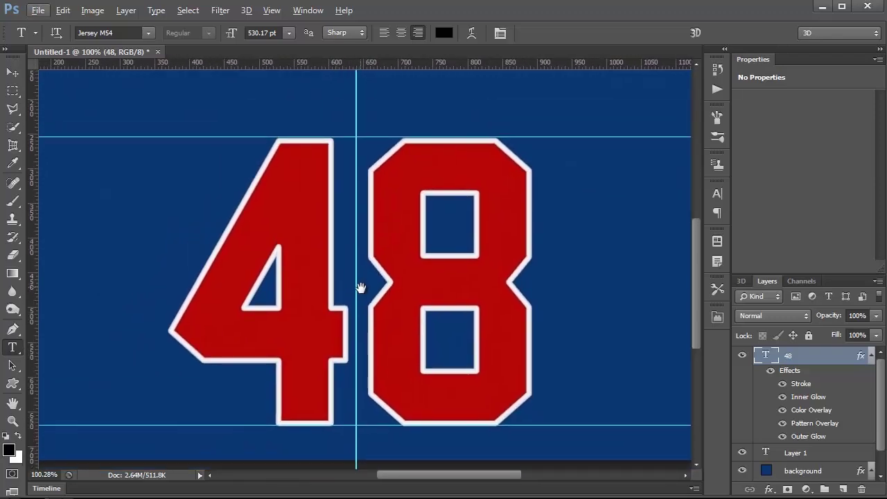
pyautogui.scroll(-3, 357, 286)
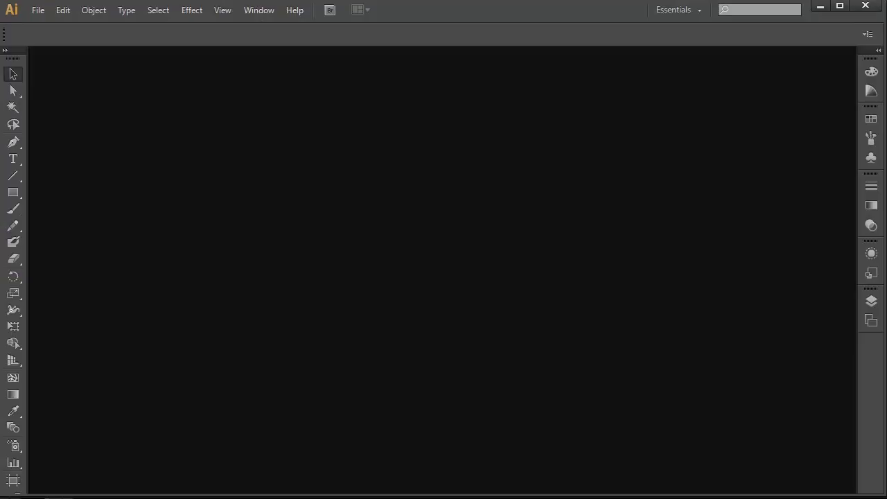
# Switch to Illustrator and create a new 100 × 100 px document
pyautogui.click(38, 10)
pyautogui.click(48, 25)
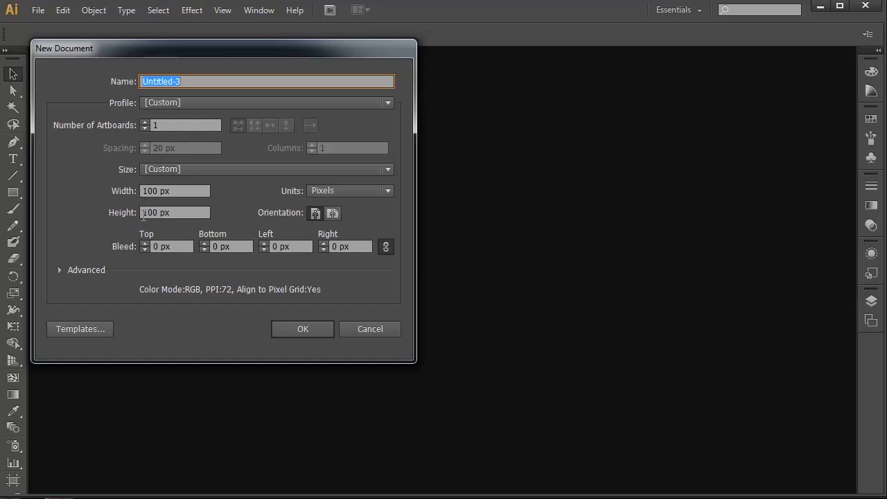
pyautogui.click(306, 331)
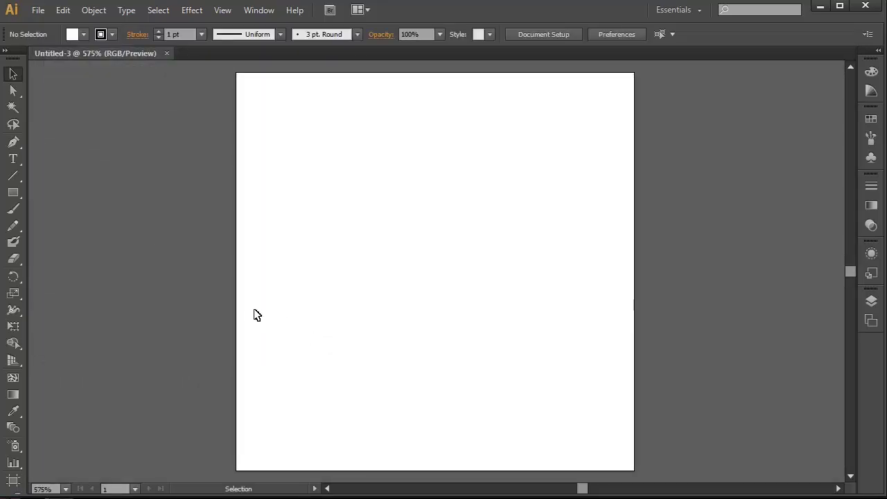
# Draw an open V-shaped path with the Pen tool from the artboard's top-left corner through the bottom edge's midpoint to the top-right corner
pyautogui.click(13, 141)
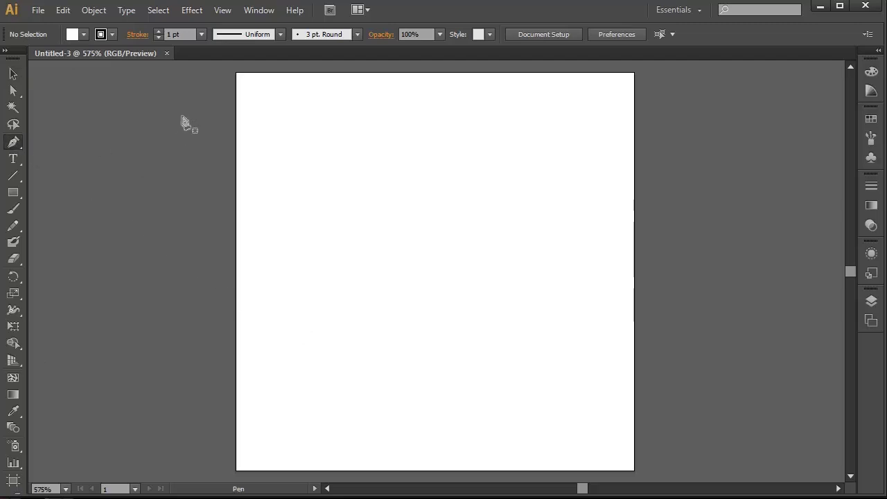
pyautogui.click(237, 73)
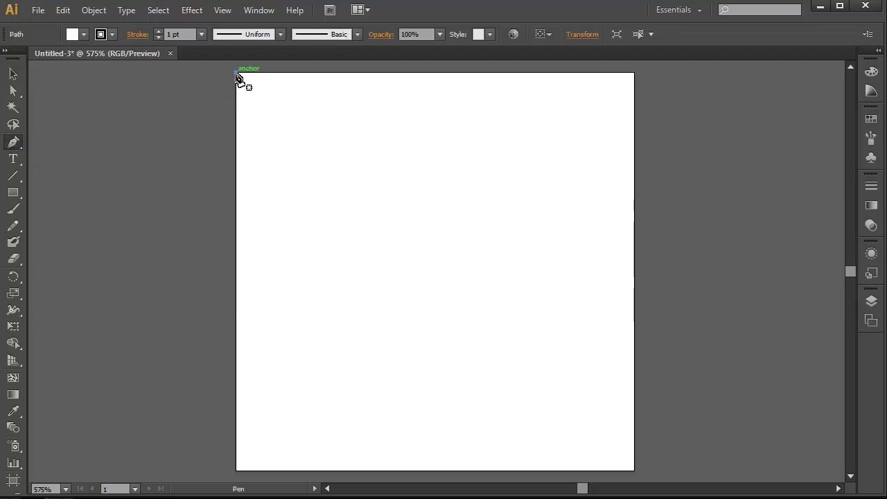
pyautogui.click(435, 470)
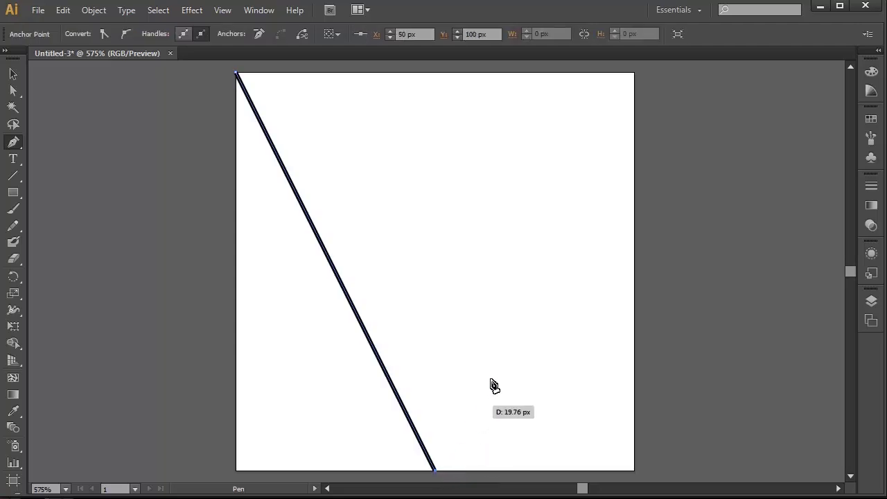
pyautogui.click(634, 73)
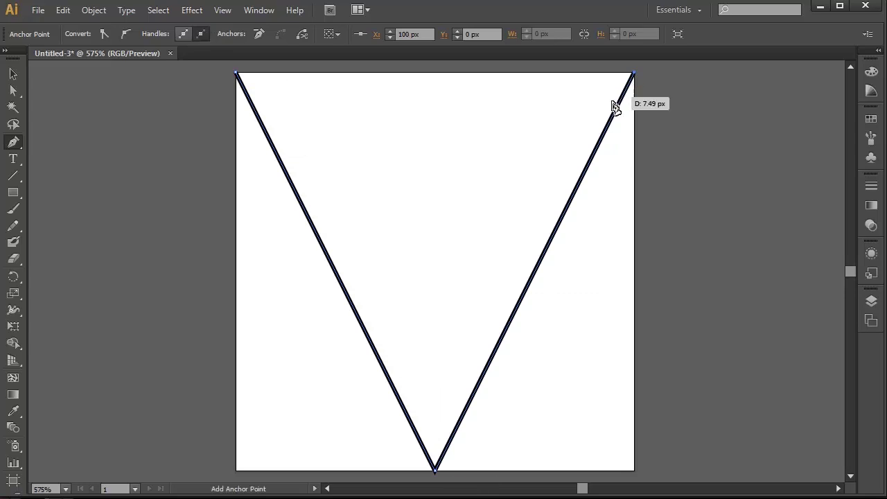
# Remove the V path's fill and set its stroke weight to 10 pt
pyautogui.click(11, 78)
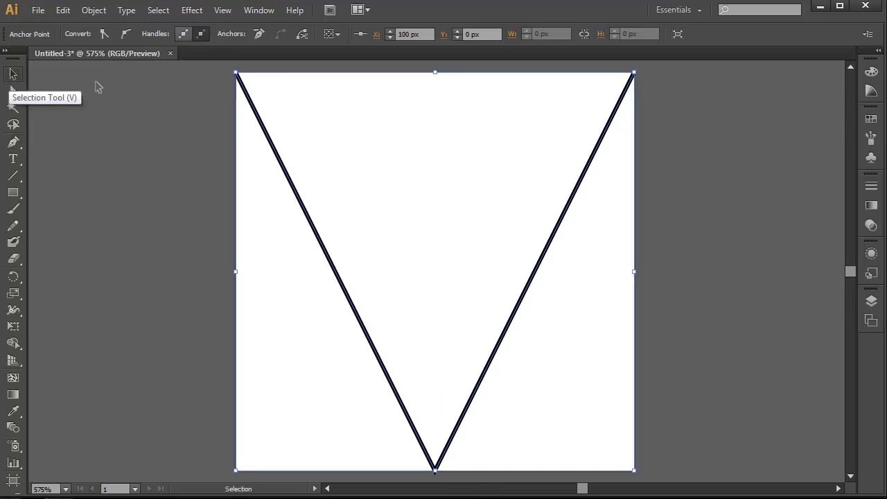
pyautogui.click(258, 121)
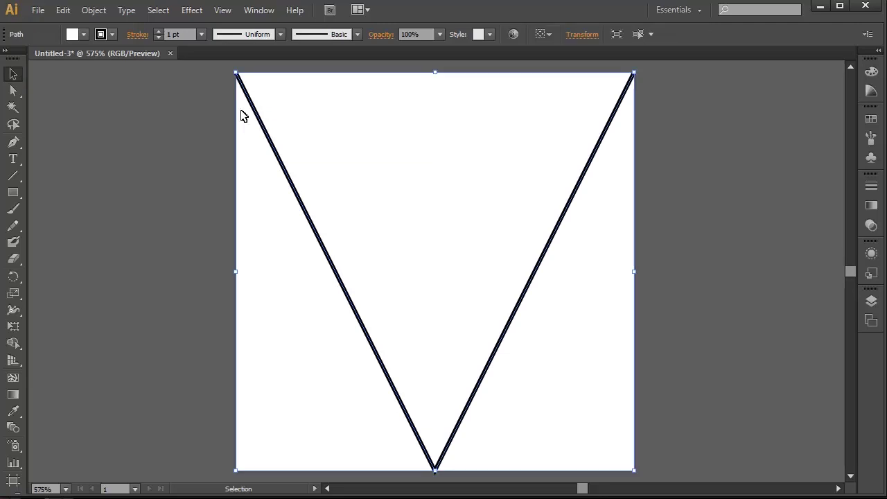
pyautogui.click(84, 34)
pyautogui.click(0, 59)
pyautogui.click(228, 167)
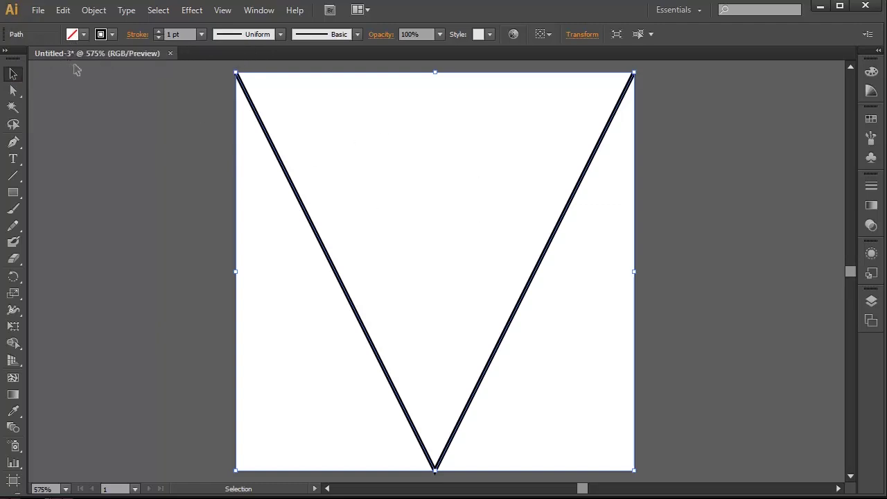
pyautogui.click(171, 35)
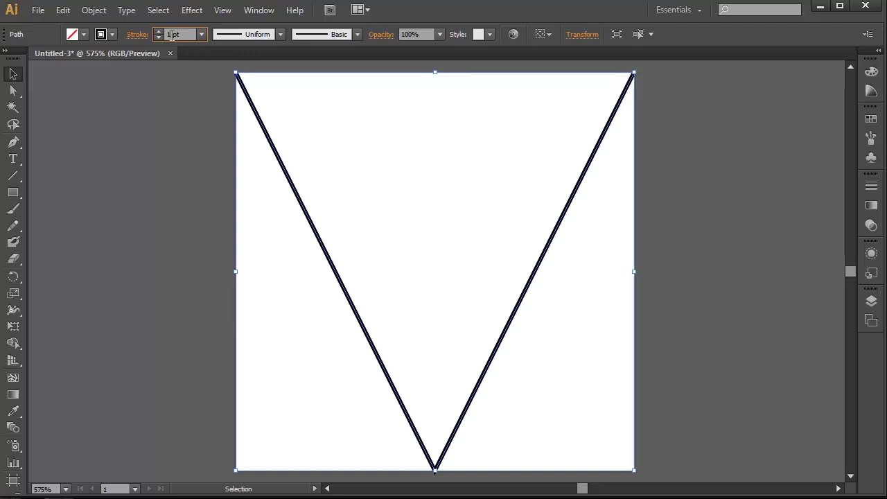
pyautogui.write('0')
pyautogui.click(182, 81)
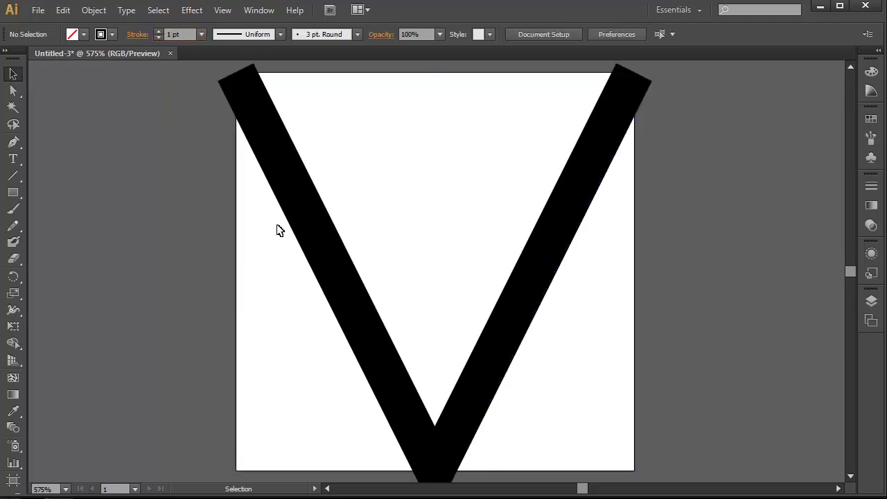
# Narrow the V symmetrically about its centre to roughly half its width and shorten it so the stroke's tip fits inside the artboard
pyautogui.click(329, 262)
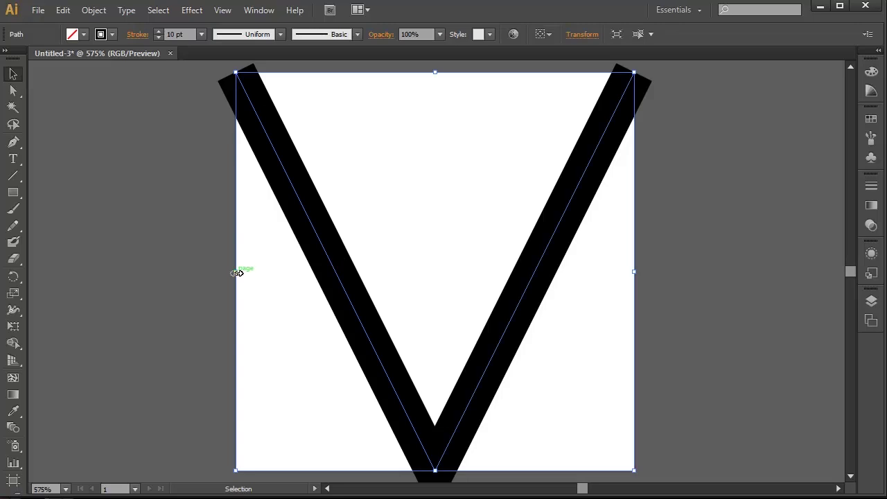
pyautogui.moveTo(237, 272); pyautogui.dragTo(340, 251)
pyautogui.press('alt')
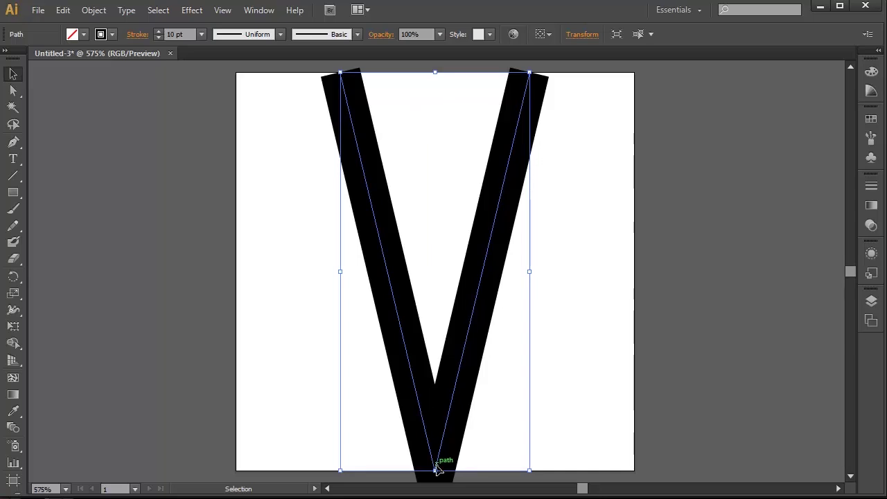
pyautogui.moveTo(437, 471); pyautogui.dragTo(435, 399)
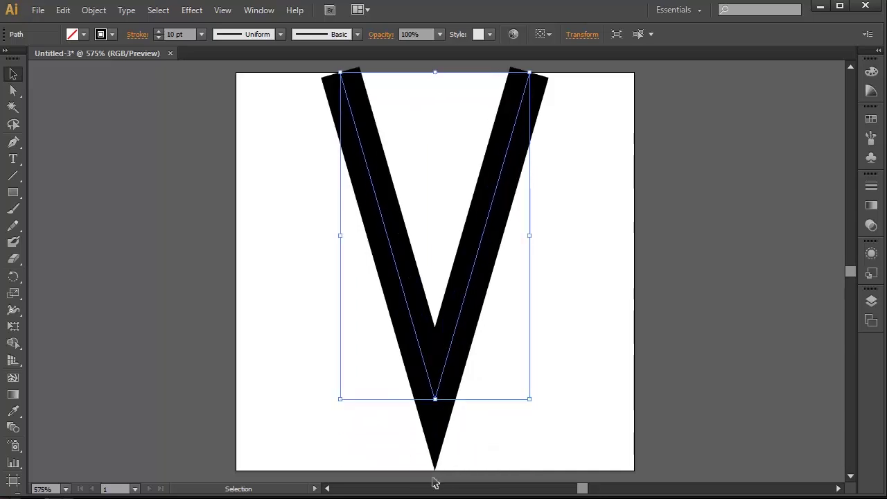
pyautogui.moveTo(435, 399); pyautogui.dragTo(437, 396)
pyautogui.scroll(1, 291, 367)
pyautogui.click(571, 345)
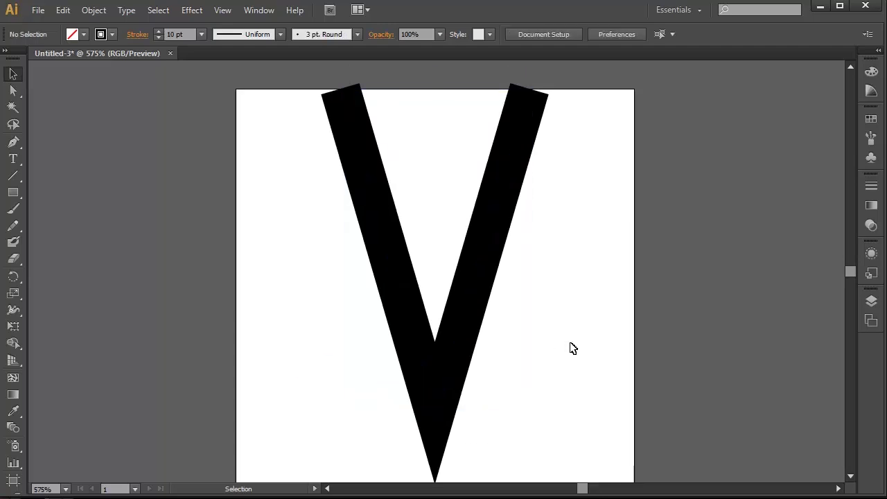
pyautogui.scroll(-2, 442, 325)
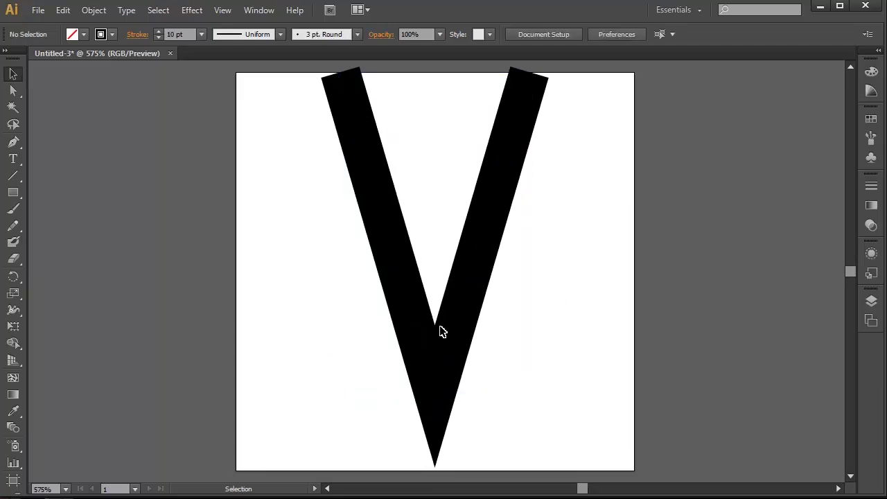
# Shift the V slightly down so its tip meets the artboard's bottom edge, and copy it to the clipboard
pyautogui.click(447, 340)
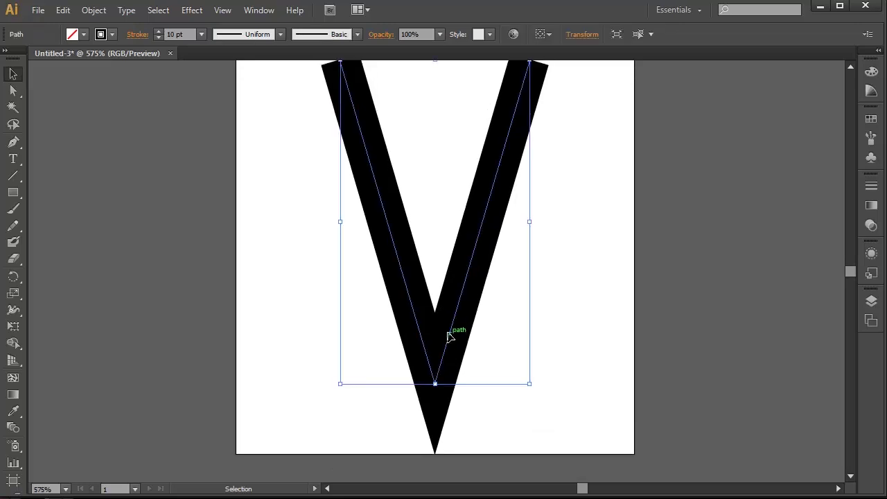
pyautogui.scroll(1, 450, 336)
pyautogui.click(530, 240)
pyautogui.click(481, 280)
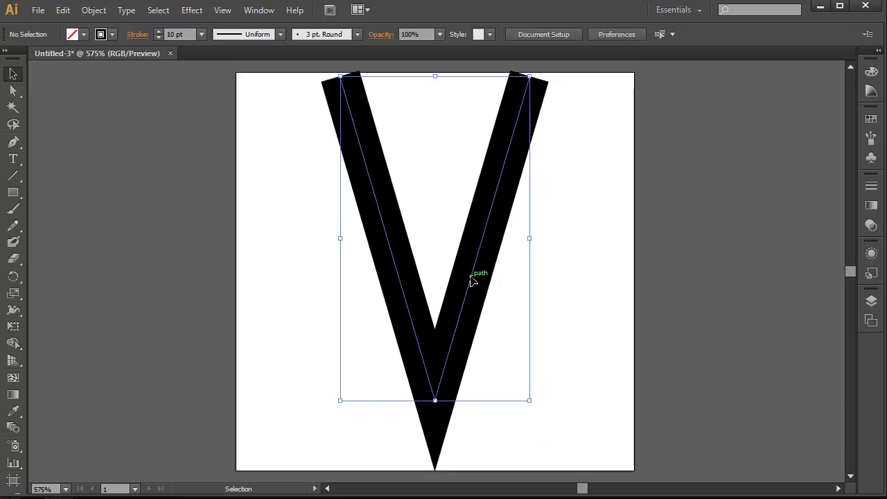
pyautogui.click(64, 10)
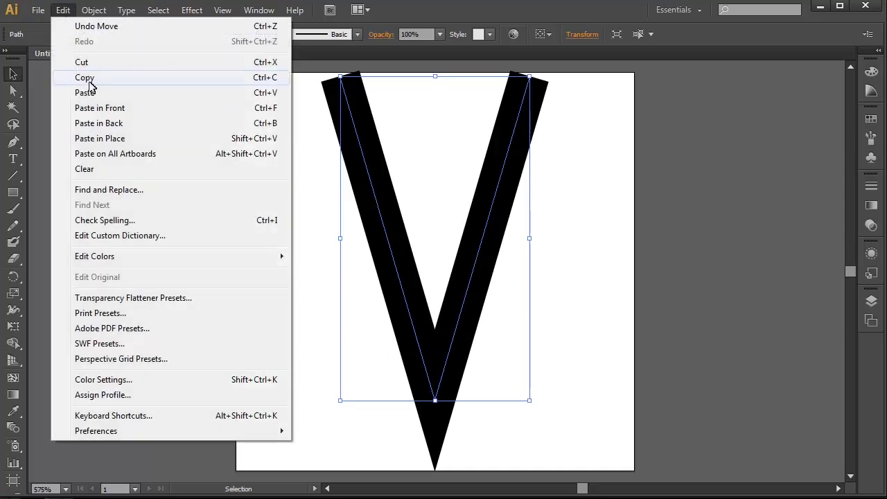
pyautogui.click(90, 81)
# Switch to Photoshop and create a new transparent document at the clipboard size of 57 × 101 px
pyautogui.click(821, 5)
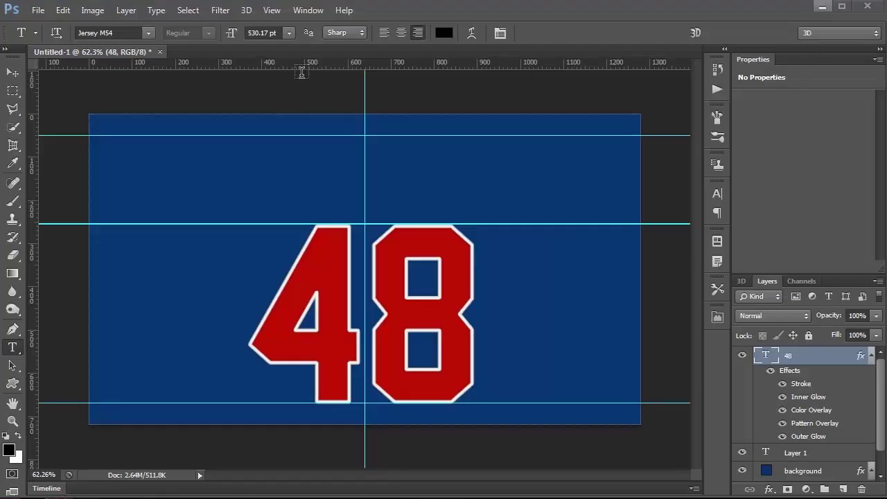
pyautogui.click(38, 10)
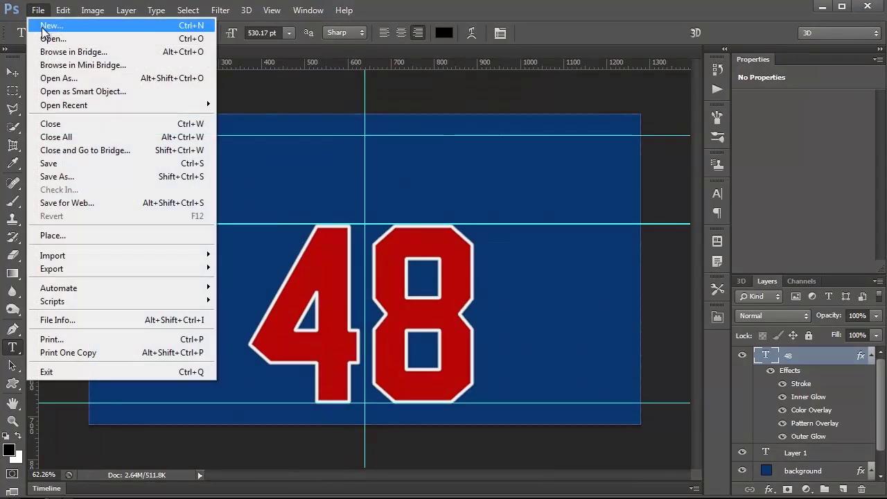
pyautogui.press('Escape')
pyautogui.hotkey('ctrl', 'n')
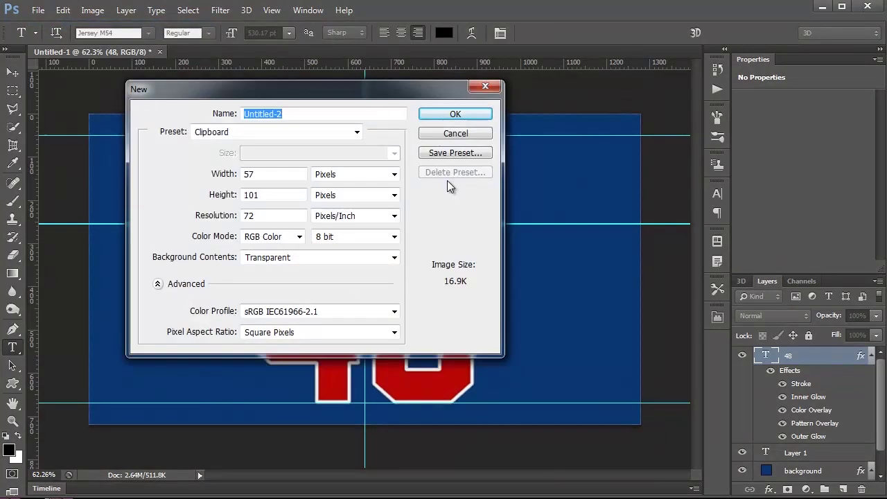
pyautogui.click(457, 115)
# Paste the copied V into the new document as pixels and commit its placement
pyautogui.click(62, 10)
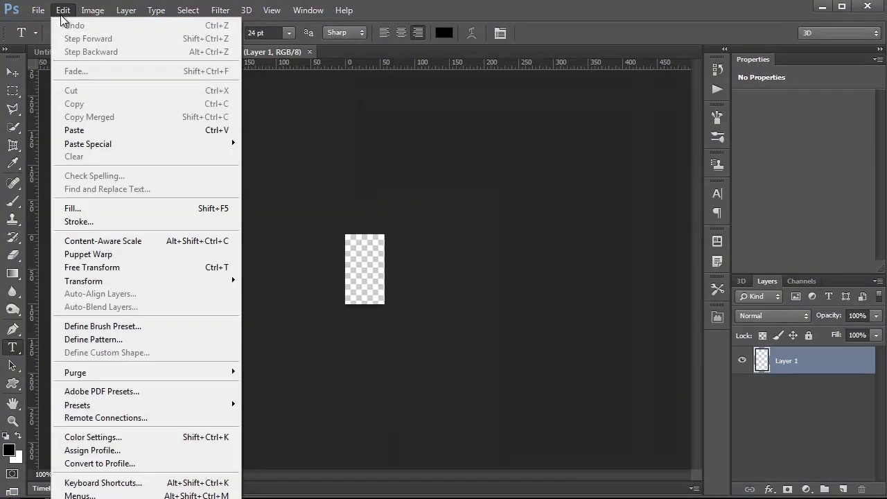
pyautogui.click(96, 134)
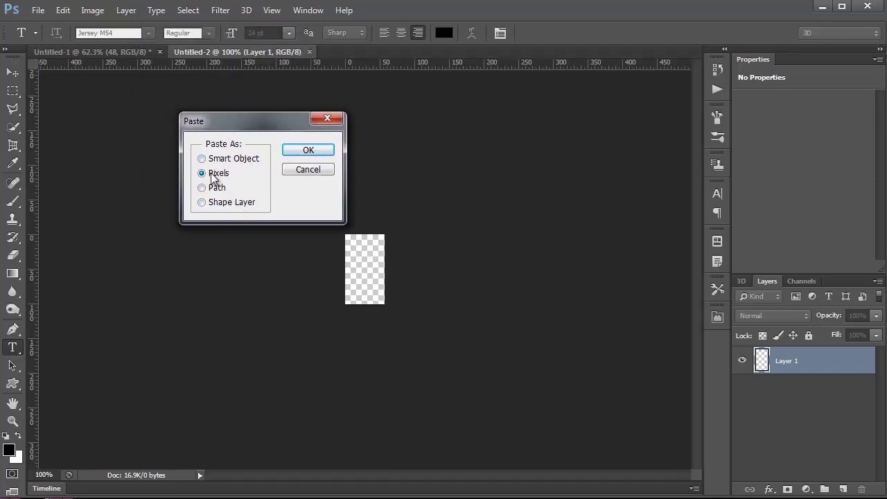
pyautogui.click(302, 153)
pyautogui.press('Return')
pyautogui.scroll(2, 377, 282)
pyautogui.scroll(5, 377, 282)
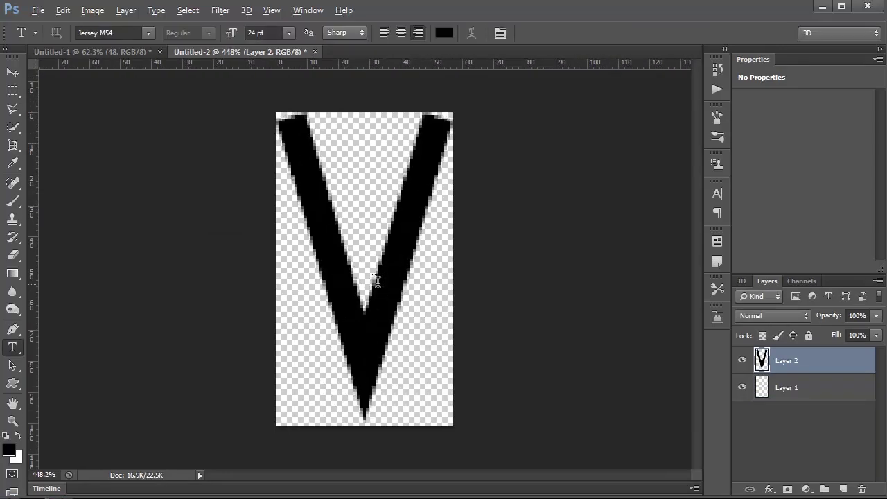
pyautogui.press('alt')
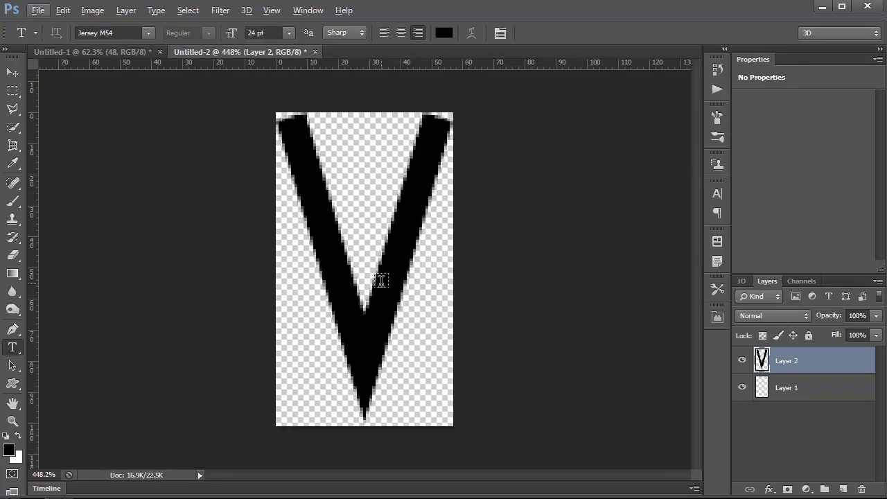
# Crop the canvas with a rectangular selection that cuts off the empty strip below the V's tip, and deselect
pyautogui.click(12, 90)
pyautogui.moveTo(258, 108); pyautogui.dragTo(504, 418)
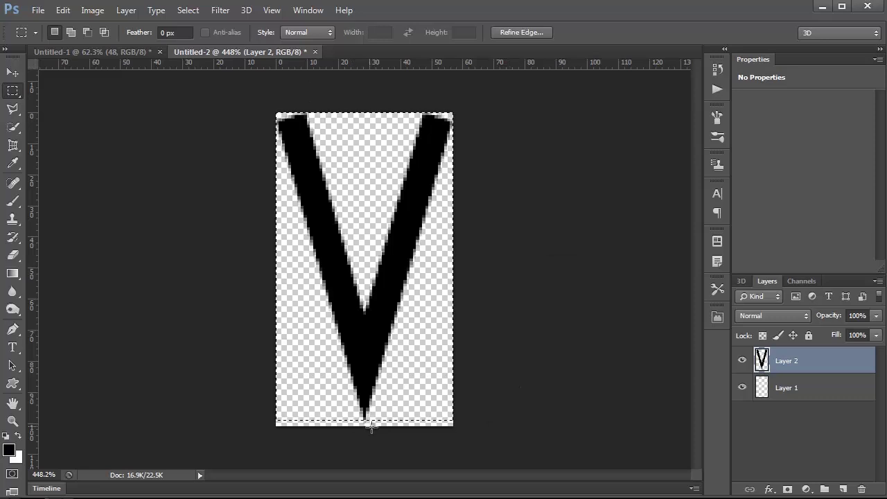
pyautogui.click(88, 11)
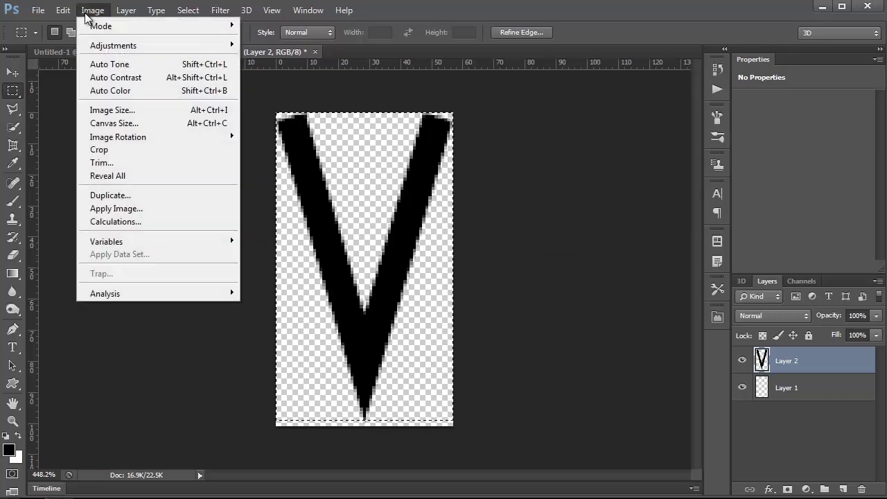
pyautogui.click(107, 152)
pyautogui.hotkey('ctrl', 'd')
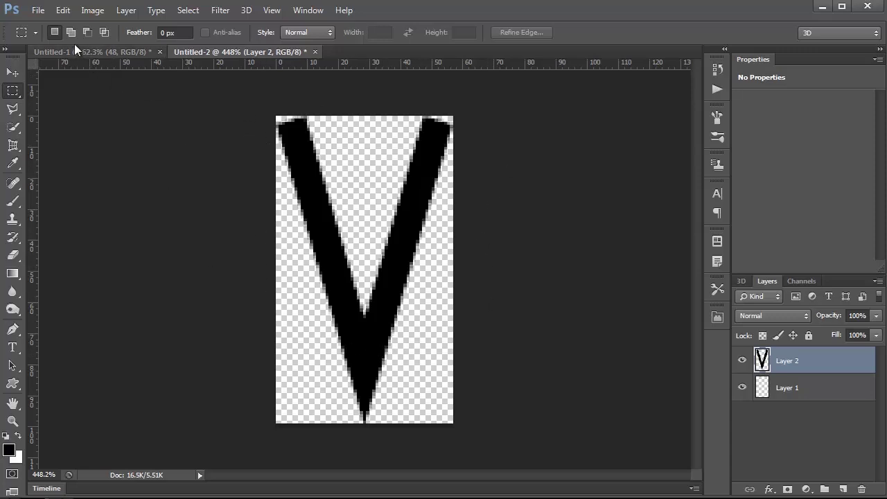
# Define the V shape as a brush preset named "stitching"
pyautogui.click(61, 12)
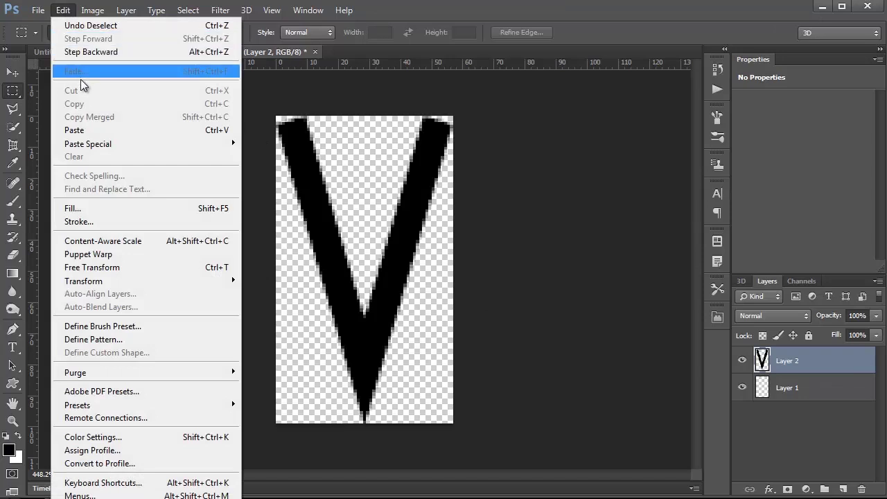
pyautogui.click(110, 328)
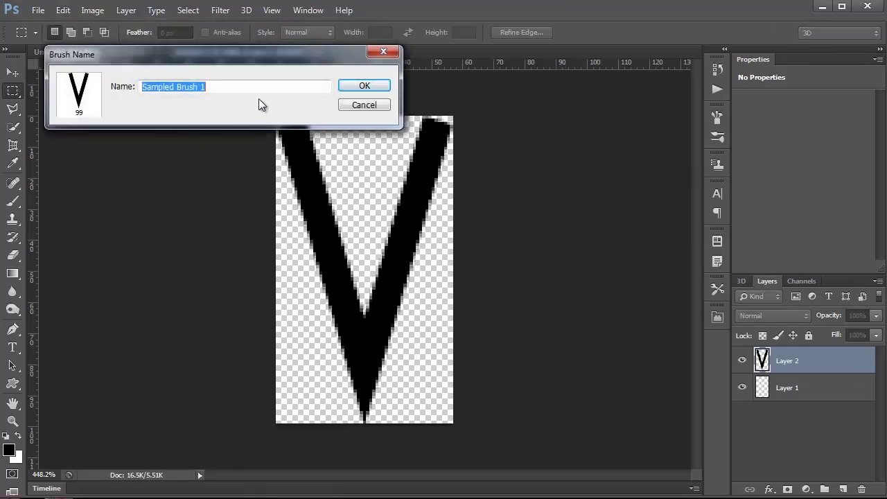
pyautogui.write('stitching')
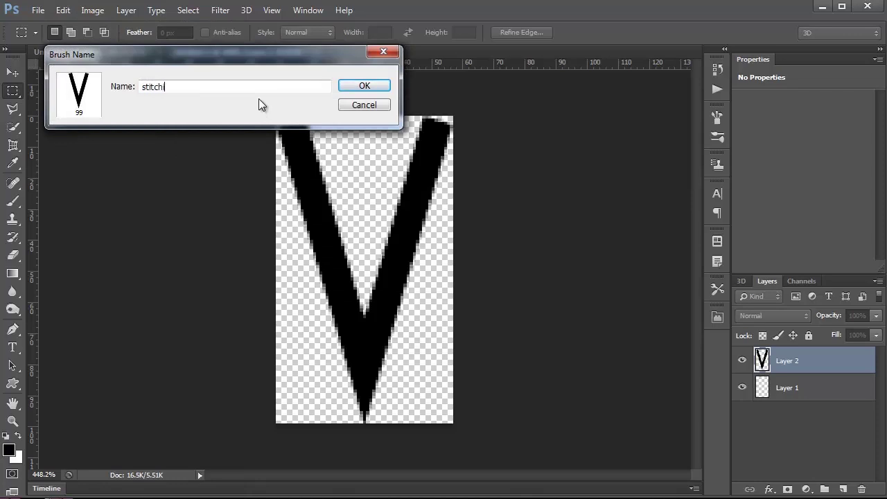
pyautogui.click(362, 85)
# Create a new 800 × 600 px document from the Web preset with a white background
pyautogui.click(38, 10)
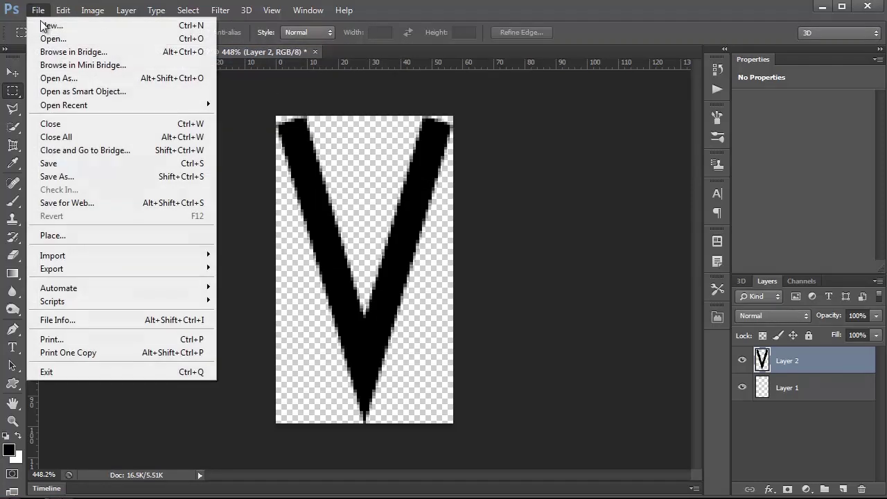
pyautogui.click(42, 27)
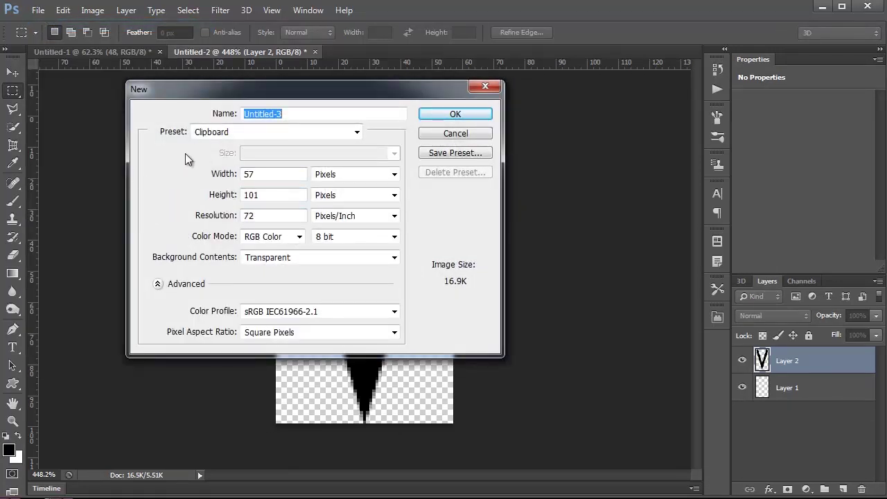
pyautogui.click(209, 133)
pyautogui.click(201, 224)
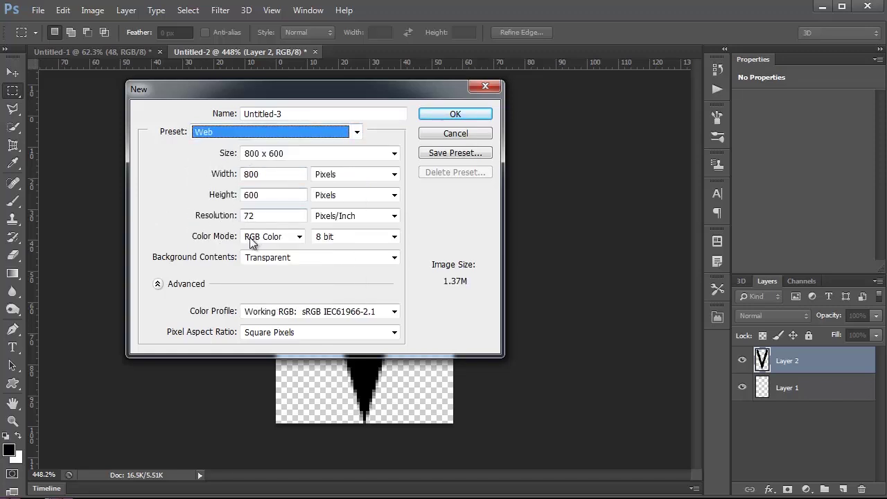
pyautogui.click(272, 258)
pyautogui.click(283, 272)
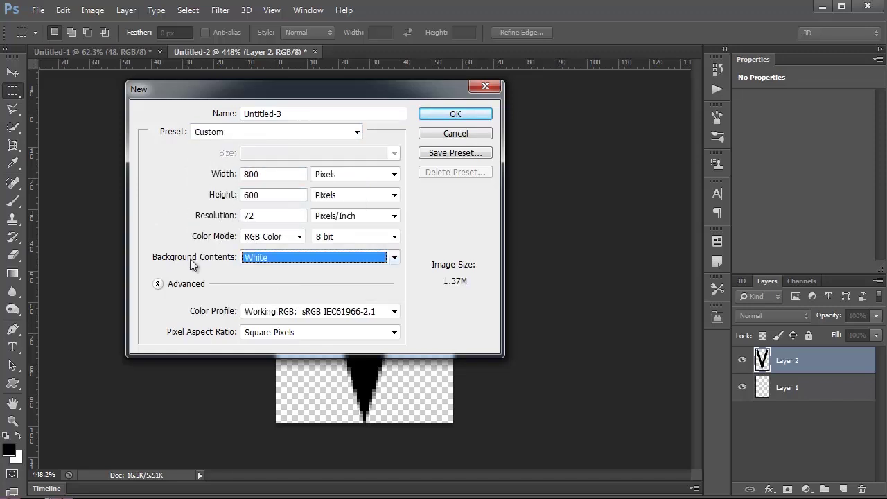
pyautogui.click(456, 115)
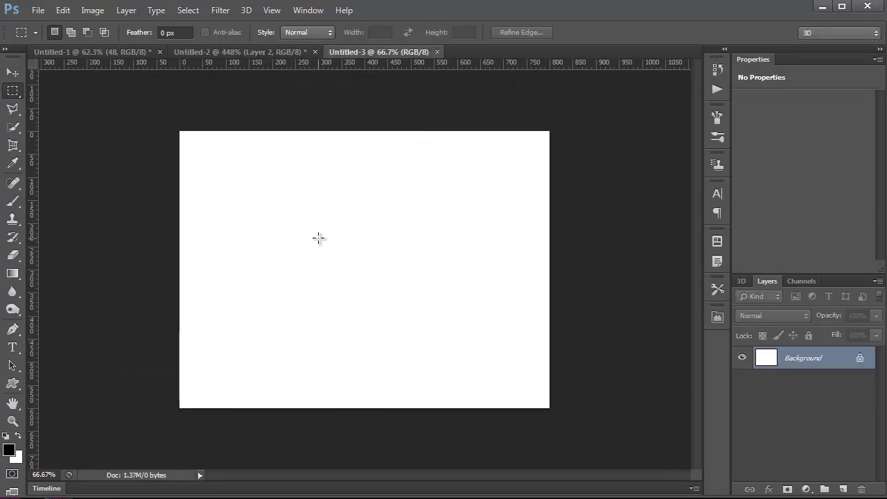
# Choose the 99 px V-shaped brush for the Brush tool, paint a looping test stroke on the canvas, and undo it
pyautogui.click(13, 201)
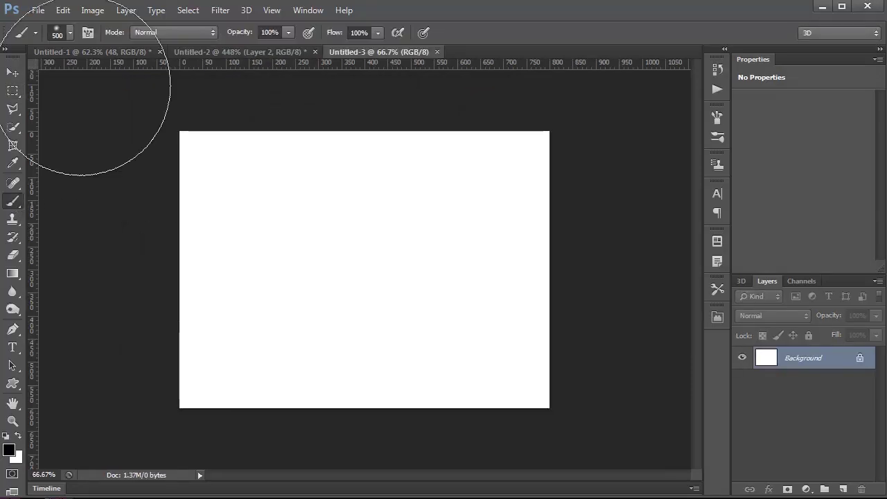
pyautogui.click(70, 33)
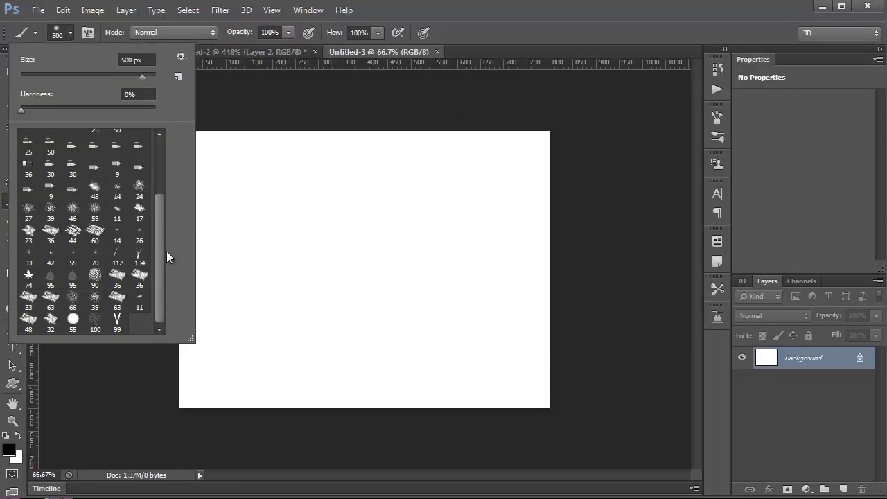
pyautogui.click(116, 331)
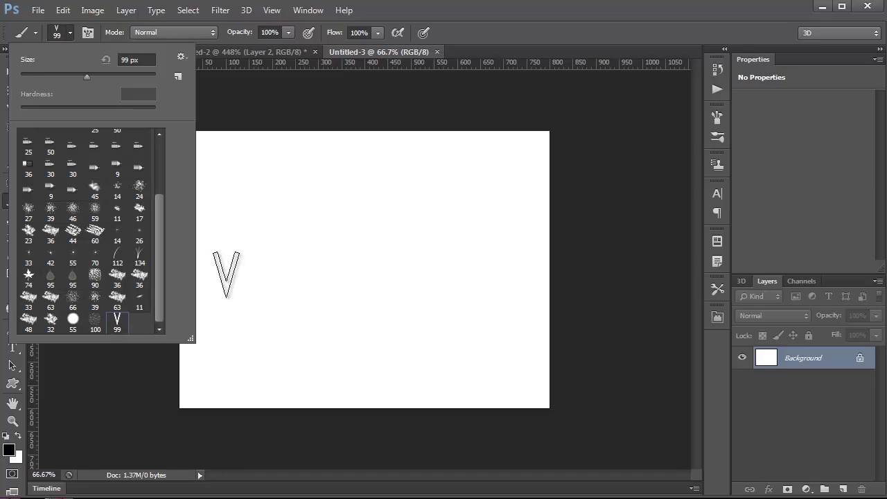
pyautogui.moveTo(233, 254)
pyautogui.mouseDown()
pyautogui.moveTo(480, 245)
pyautogui.moveTo(508, 261)
pyautogui.moveTo(506, 287)
pyautogui.moveTo(475, 310)
pyautogui.moveTo(345, 326)
pyautogui.moveTo(209, 309)
pyautogui.moveTo(197, 258)
pyautogui.mouseUp()
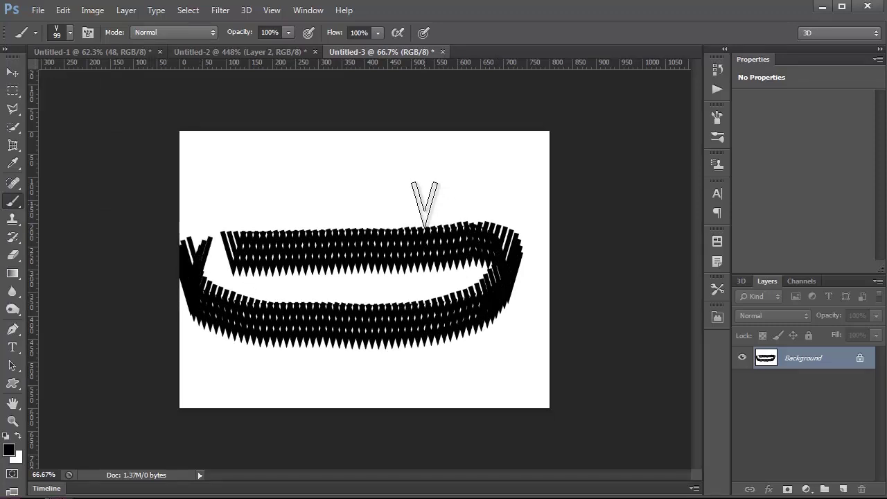
pyautogui.hotkey('ctrl', 'z')
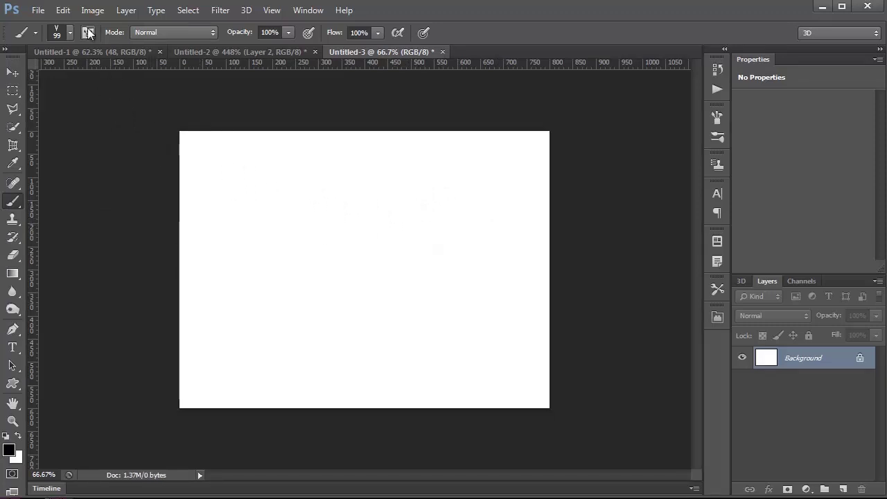
# Set the V brush tip's spacing to 82% so the marks join into a continuous zigzag
pyautogui.click(87, 33)
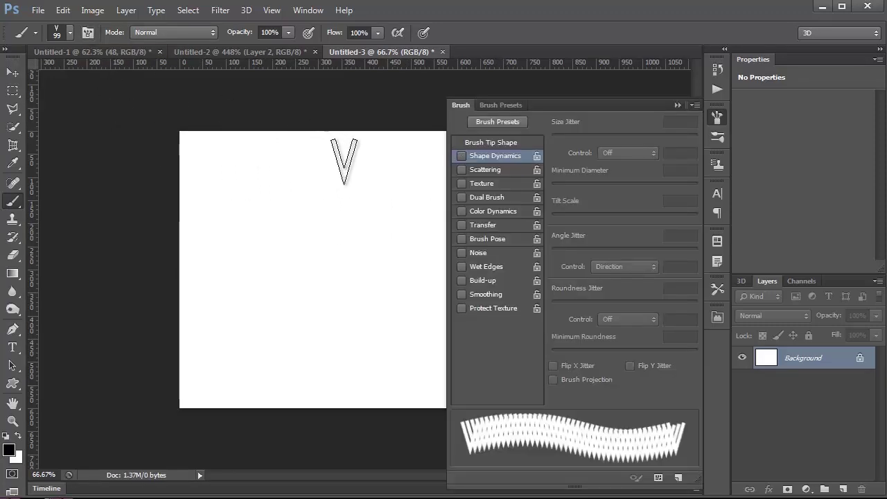
pyautogui.click(512, 142)
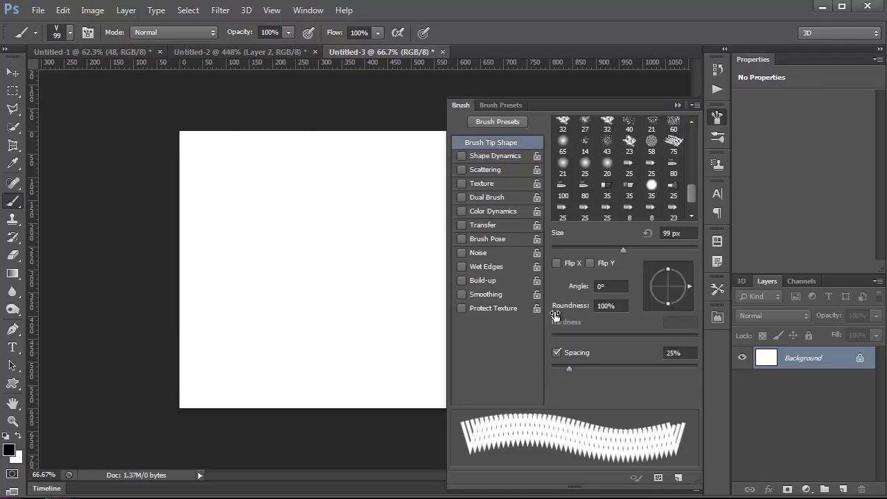
pyautogui.doubleClick(672, 352)
pyautogui.write('82')
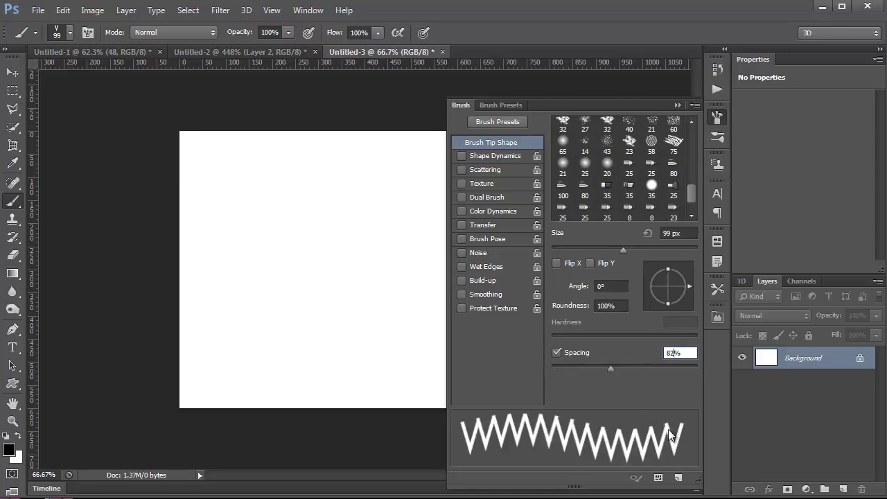
# Paint a straight and a wavy test stroke with the zigzag brush, and undo both
pyautogui.moveTo(219, 292); pyautogui.dragTo(419, 292)
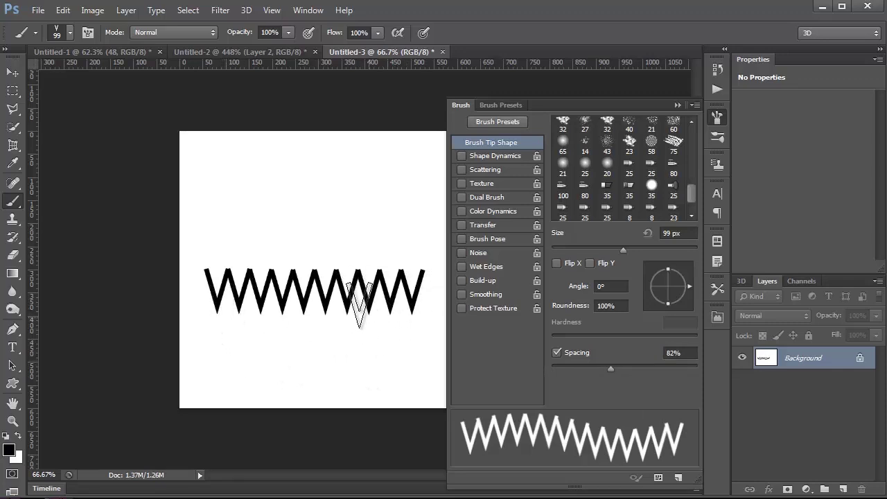
pyautogui.moveTo(229, 234)
pyautogui.mouseDown()
pyautogui.moveTo(297, 213)
pyautogui.moveTo(350, 242)
pyautogui.moveTo(397, 190)
pyautogui.moveTo(426, 232)
pyautogui.mouseUp()
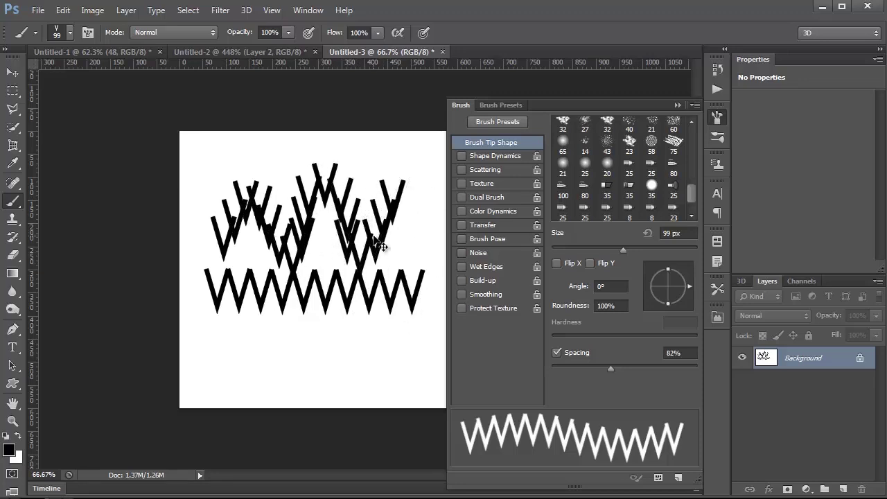
pyautogui.hotkey('ctrl', 'alt', 'z')
pyautogui.hotkey('ctrl', 'alt', 'z')
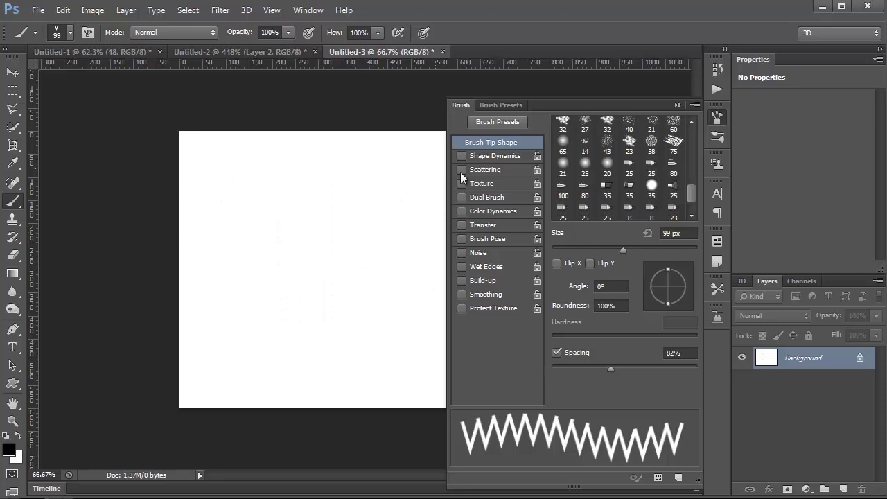
# Enable Shape Dynamics with the angle controlled by Direction, paint a wavy test stroke, and undo it
pyautogui.click(498, 157)
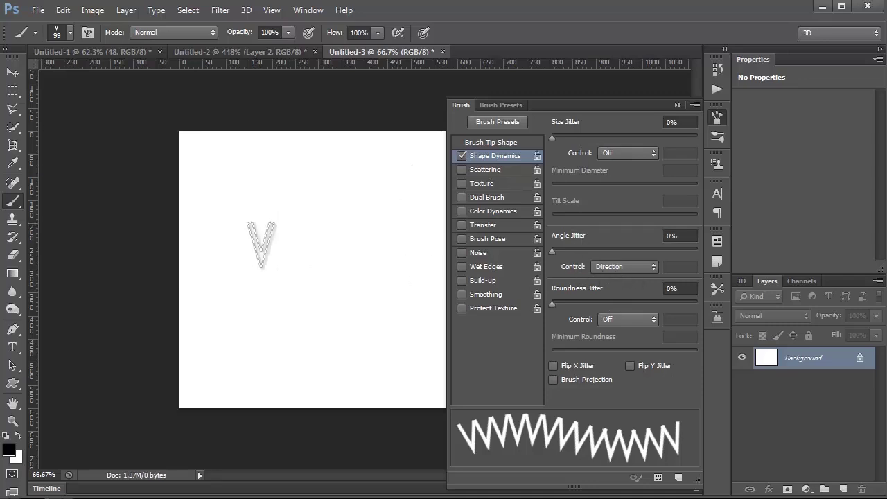
pyautogui.moveTo(212, 308)
pyautogui.mouseDown()
pyautogui.moveTo(244, 315)
pyautogui.moveTo(320, 254)
pyautogui.moveTo(348, 293)
pyautogui.moveTo(373, 300)
pyautogui.moveTo(409, 269)
pyautogui.moveTo(428, 197)
pyautogui.mouseUp()
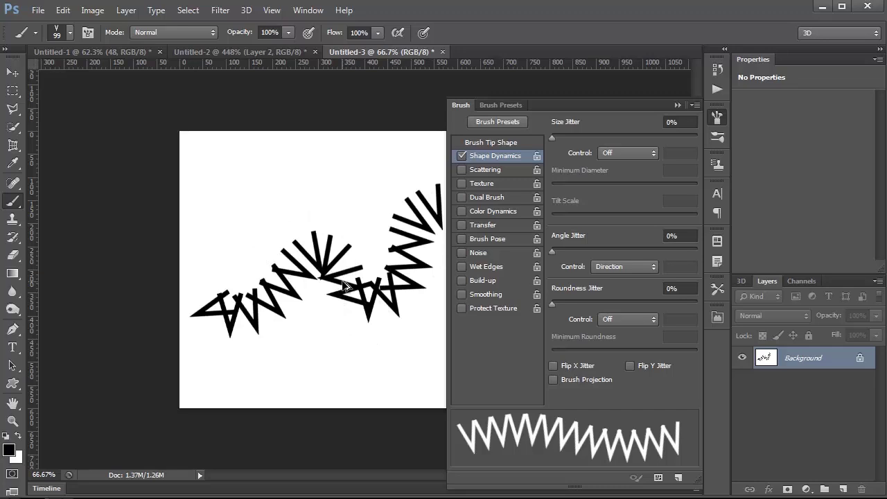
pyautogui.hotkey('ctrl', 'z')
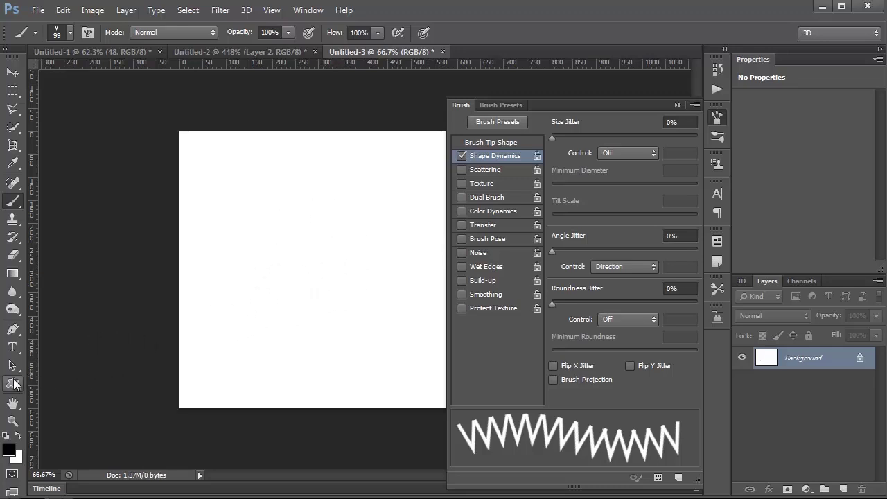
# Draw a heart-shaped path about 400 px wide on the white canvas with the Custom Shape tool
pyautogui.click(23, 381)
pyautogui.click(84, 446)
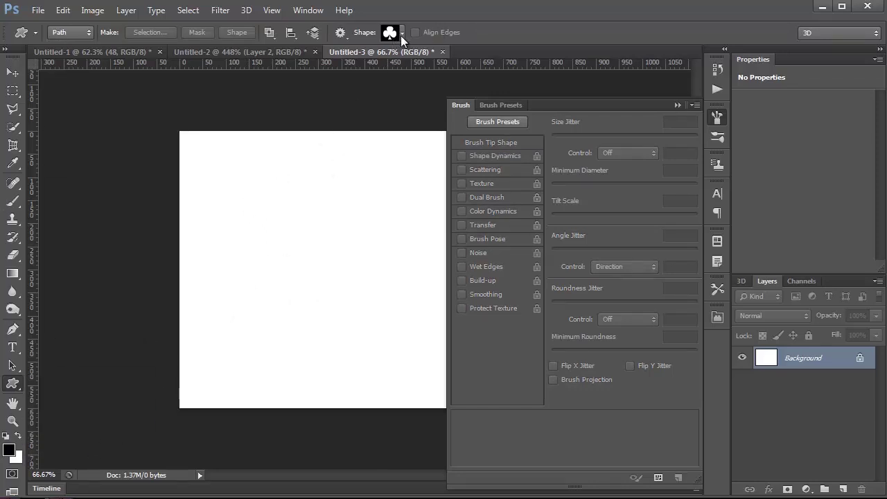
pyautogui.click(401, 33)
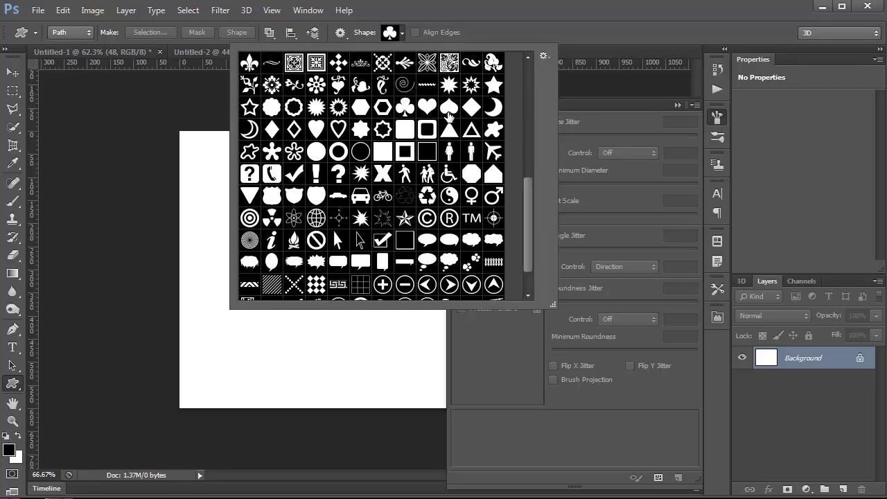
pyautogui.click(427, 107)
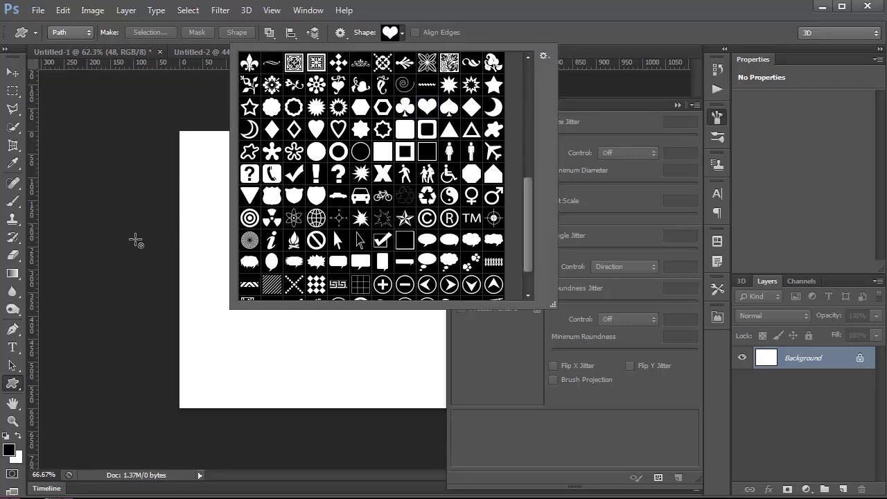
pyautogui.moveTo(212, 197); pyautogui.dragTo(393, 358)
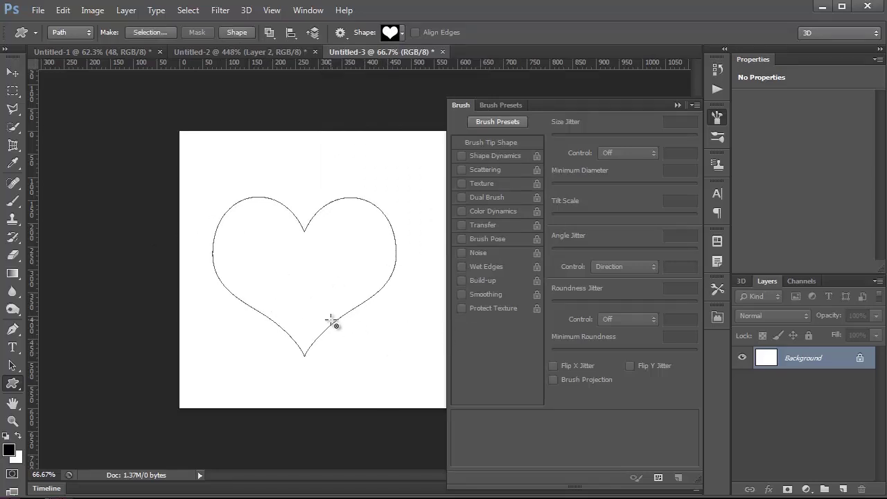
# Stroke the heart work path with the Brush tool without simulated pressure, and undo the stroke
pyautogui.click(305, 11)
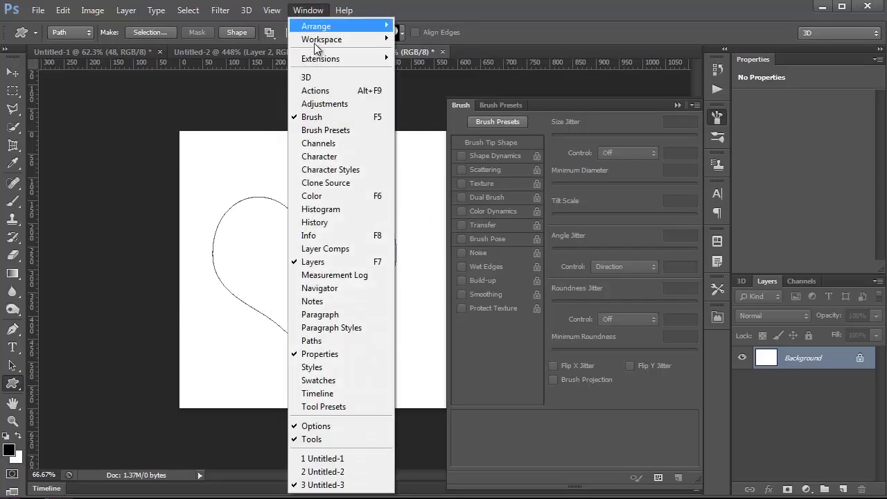
pyautogui.click(330, 343)
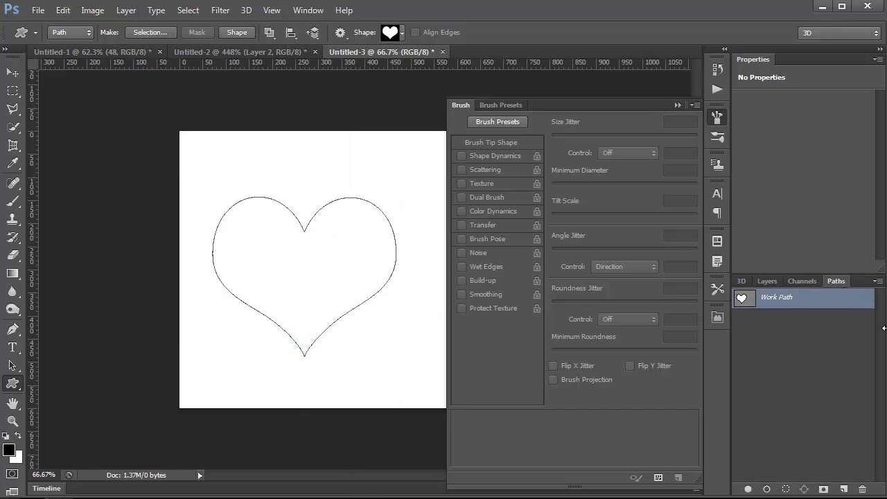
pyautogui.click(878, 281)
pyautogui.click(830, 386)
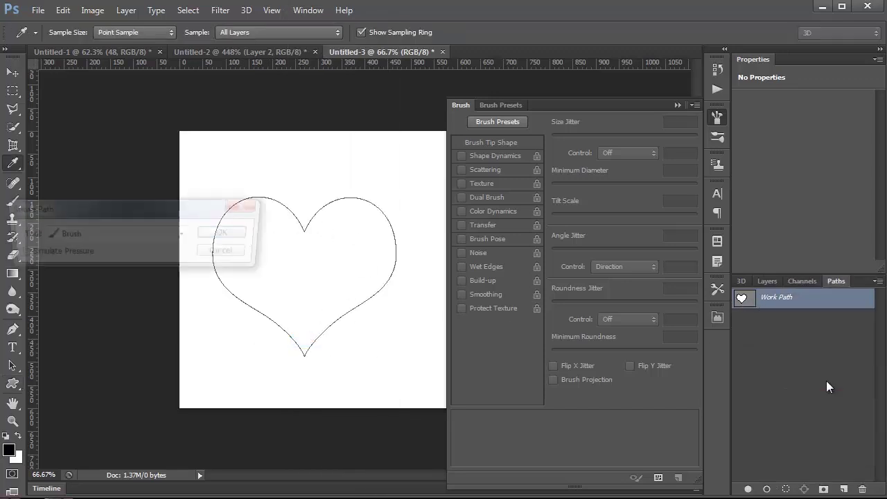
pyautogui.moveTo(83, 220); pyautogui.dragTo(263, 382)
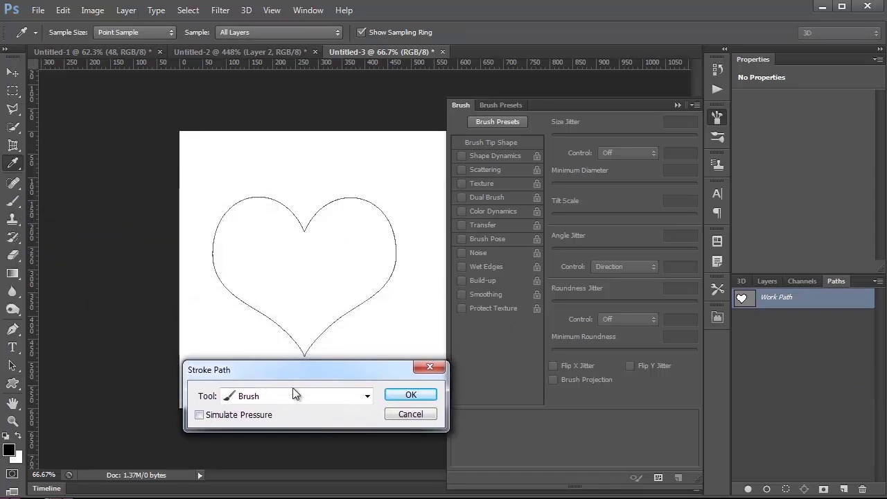
pyautogui.click(410, 394)
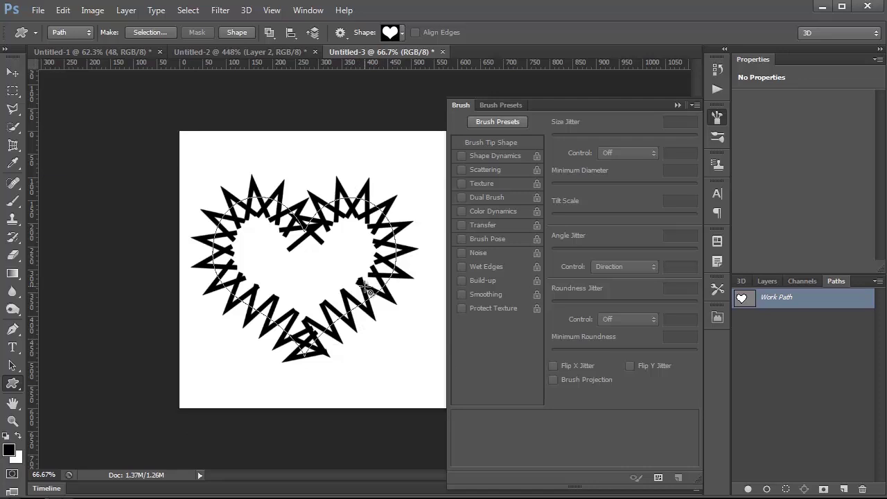
pyautogui.hotkey('ctrl', 'z')
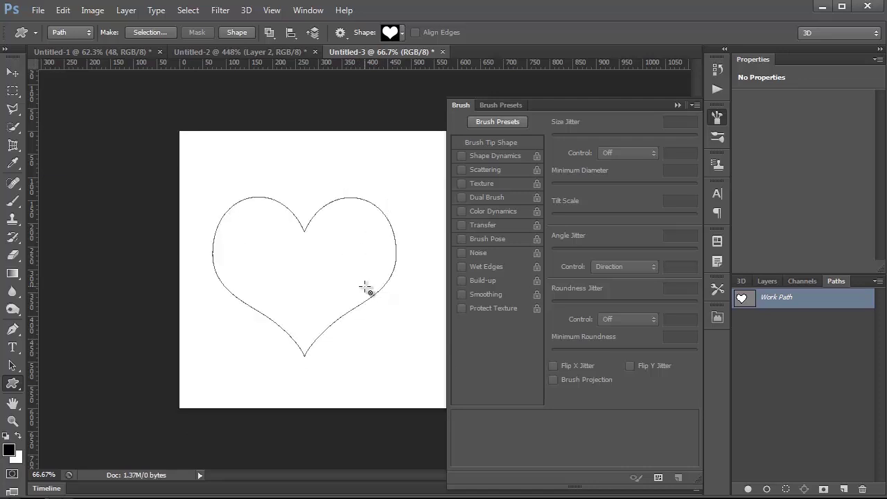
# Reduce the V brush to 30 px and paint stitches freehand along the left half of the heart path down to its tip
pyautogui.click(14, 202)
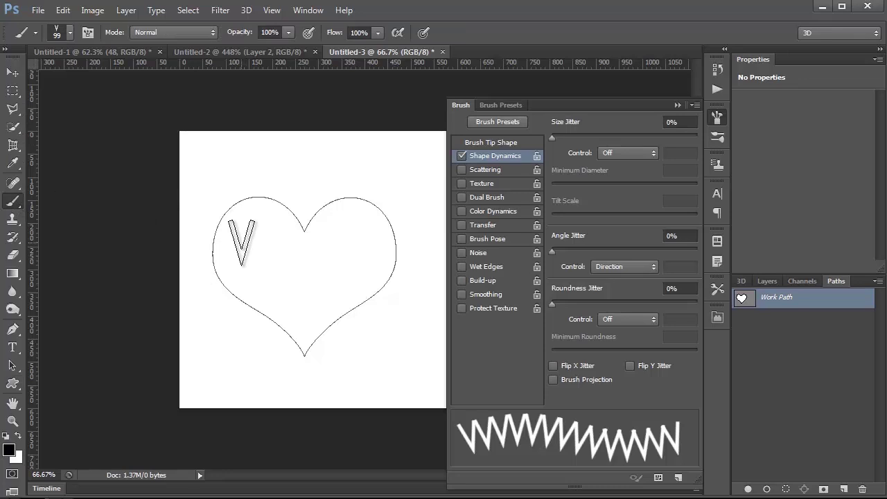
pyautogui.press('[')
pyautogui.press('[')
pyautogui.press('[')
pyautogui.press('[')
pyautogui.press('[')
pyautogui.press('[')
pyautogui.press('[')
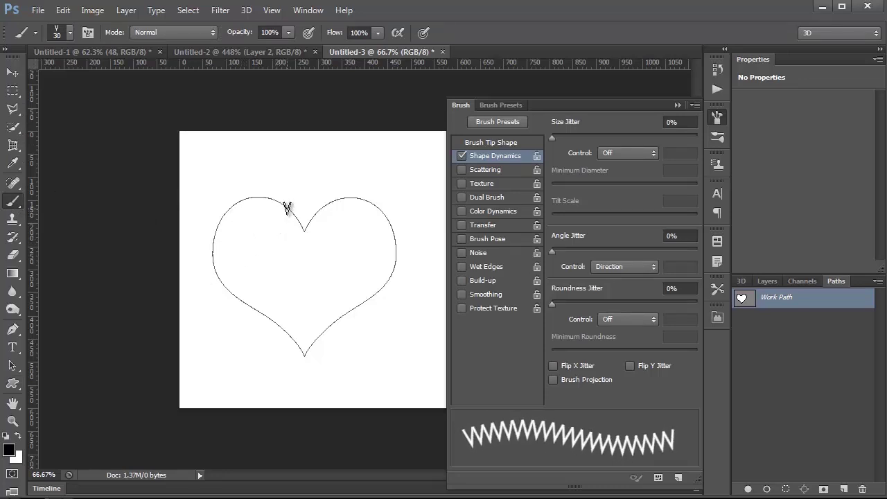
pyautogui.moveTo(287, 207)
pyautogui.mouseDown()
pyautogui.moveTo(227, 208)
pyautogui.moveTo(215, 231)
pyautogui.moveTo(216, 274)
pyautogui.moveTo(309, 357)
pyautogui.mouseUp()
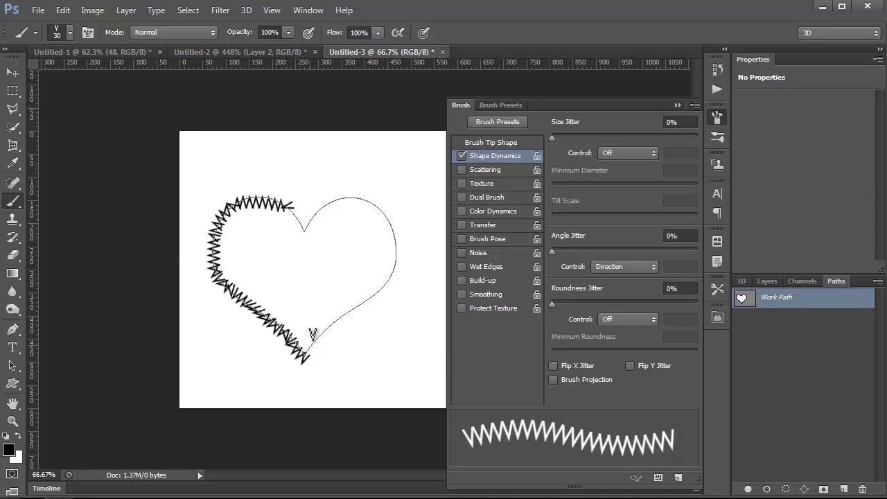
# Reduce the V brush to 20 px, paint stitches along the right half of the heart path, and undo all freehand stitches
pyautogui.press('[')
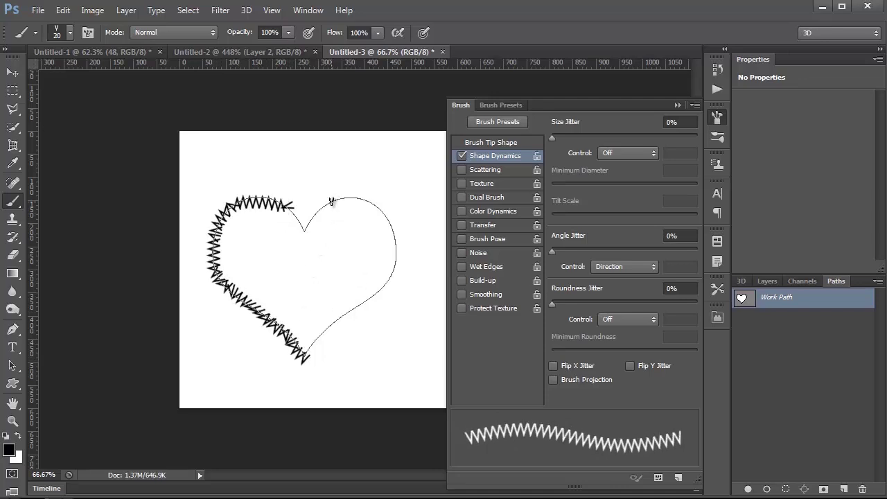
pyautogui.moveTo(326, 209)
pyautogui.mouseDown()
pyautogui.moveTo(363, 199)
pyautogui.moveTo(389, 213)
pyautogui.moveTo(396, 238)
pyautogui.moveTo(385, 285)
pyautogui.moveTo(320, 345)
pyautogui.mouseUp()
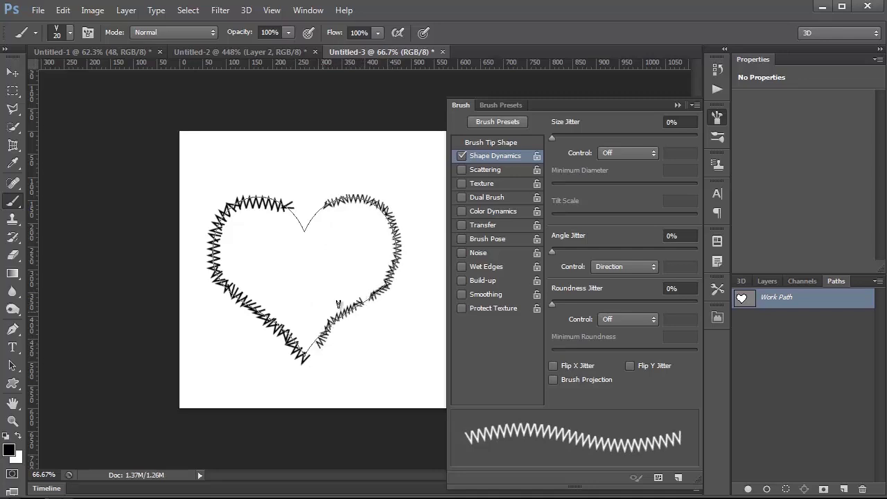
pyautogui.hotkey('ctrl', 'alt', 'z')
pyautogui.hotkey('ctrl', 'alt', 'z')
pyautogui.hotkey('ctrl', 'alt', 'z')
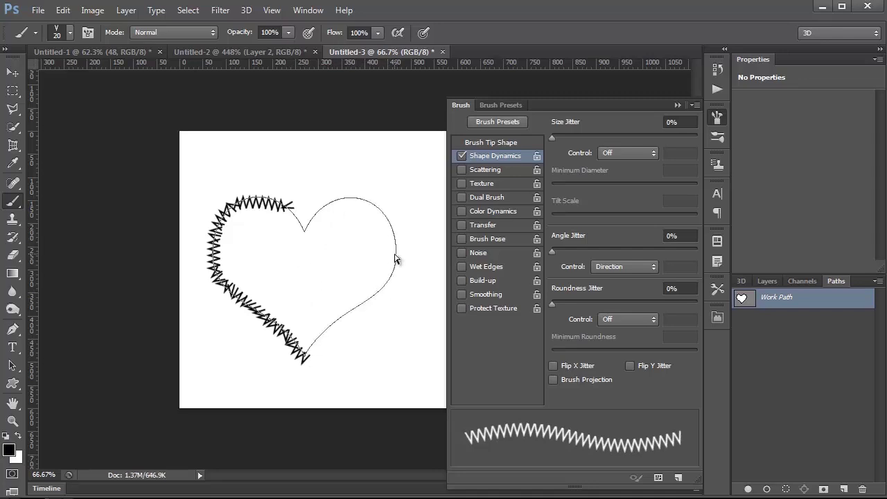
# Stroke the heart work path with the 20 px V brush, leaving simulated pressure off
pyautogui.click(877, 282)
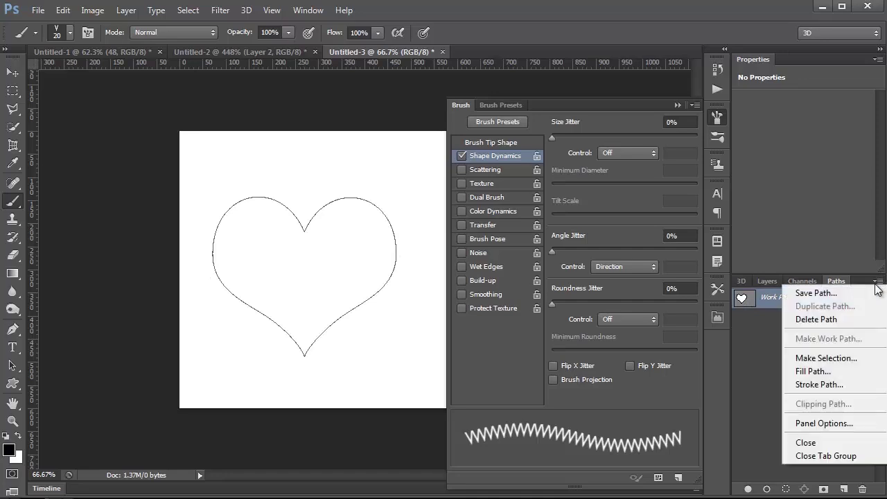
pyautogui.click(840, 385)
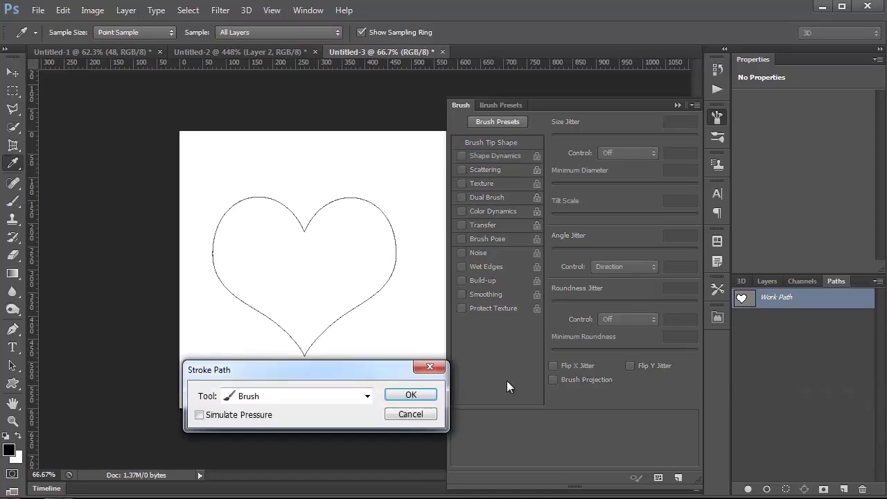
pyautogui.click(411, 395)
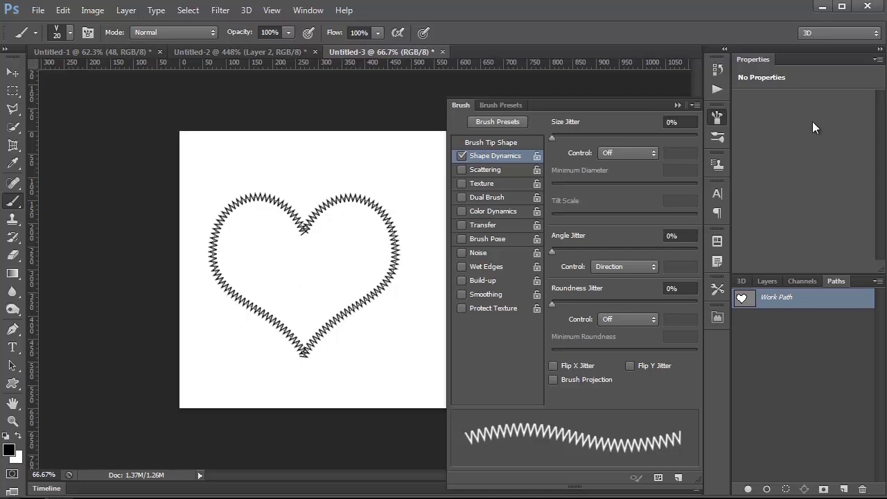
# Collapse the brush settings and close the Untitled-3 heart test document without saving it
pyautogui.click(675, 104)
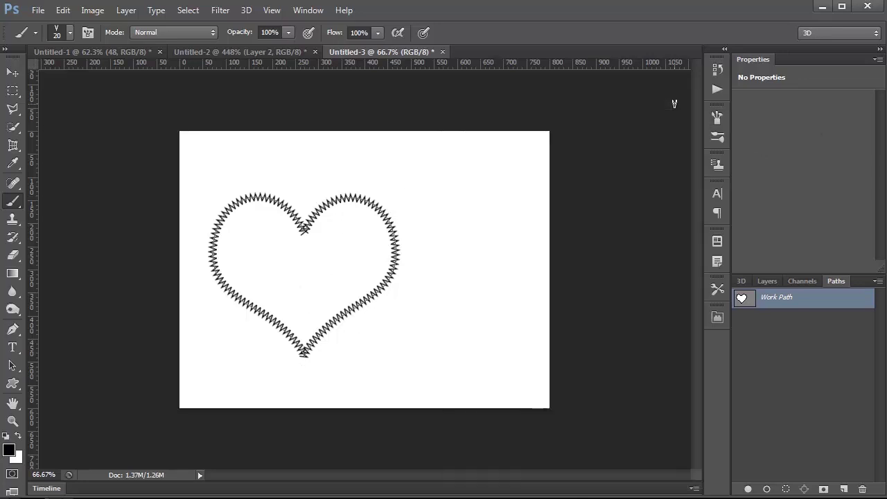
pyautogui.click(442, 52)
pyautogui.click(220, 112)
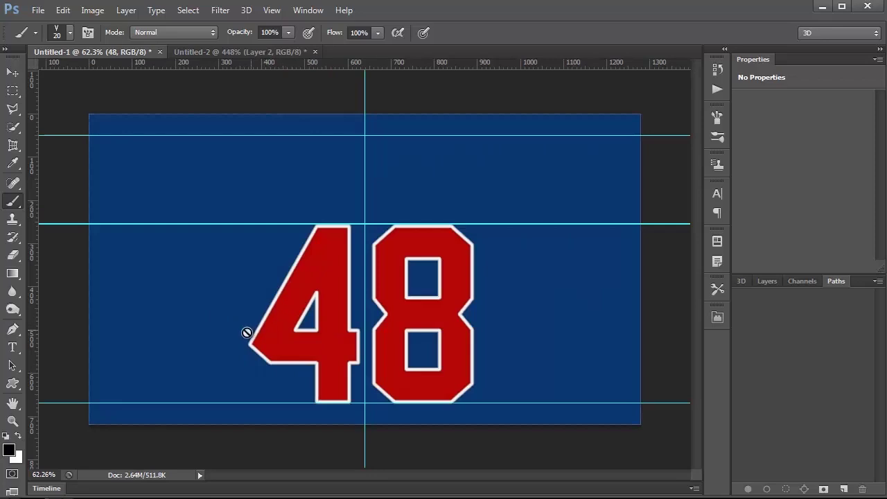
# Collapse the 48 layer's effects list and add a new layer named "stitching" above the 48 layer
pyautogui.click(768, 280)
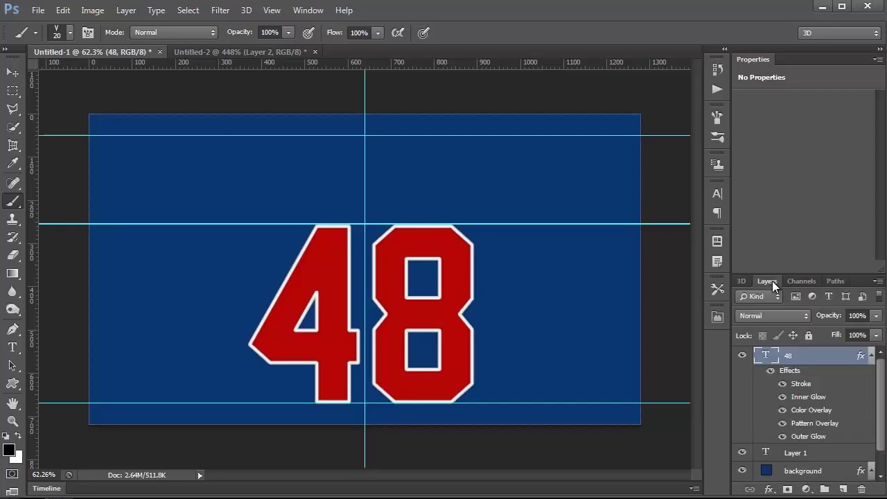
pyautogui.click(871, 355)
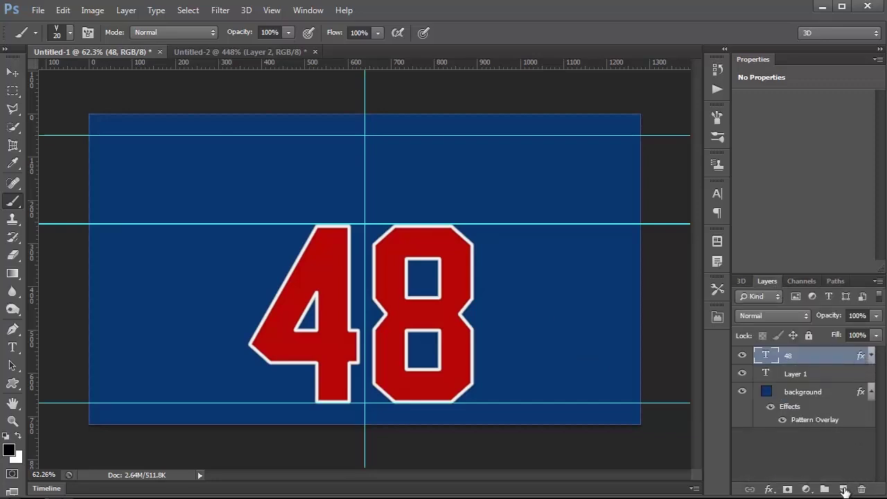
pyautogui.click(844, 489)
pyautogui.doubleClick(796, 356)
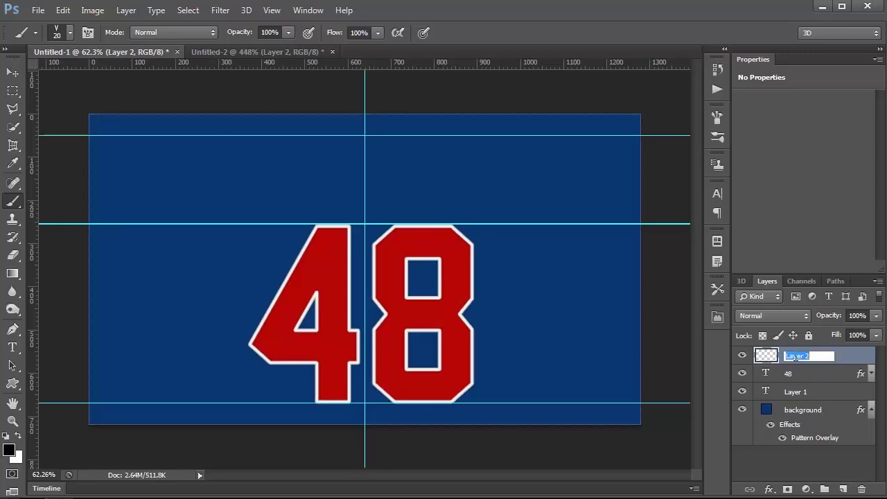
pyautogui.write('stitching')
pyautogui.press('Return')
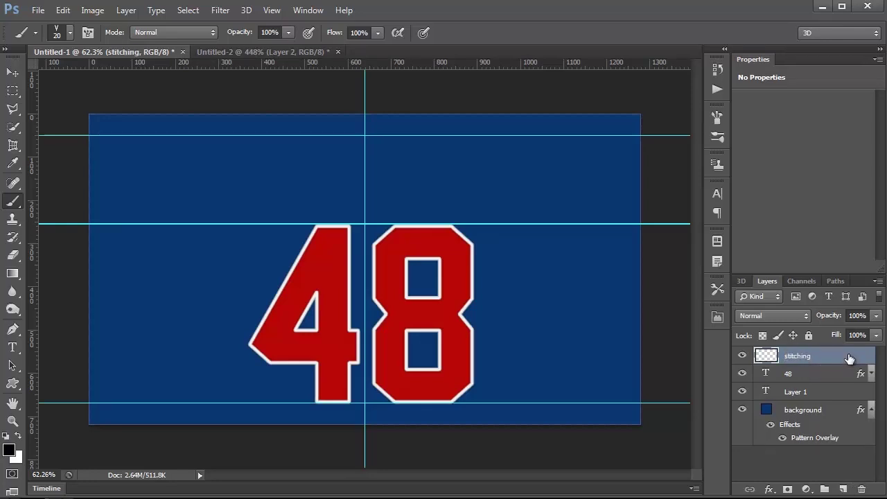
# Load the outline of the 48 text as a selection and convert it into a work path with 0.5 pixels tolerance
pyautogui.keyDown('ctrl'); pyautogui.click(766, 377); pyautogui.keyUp('ctrl')
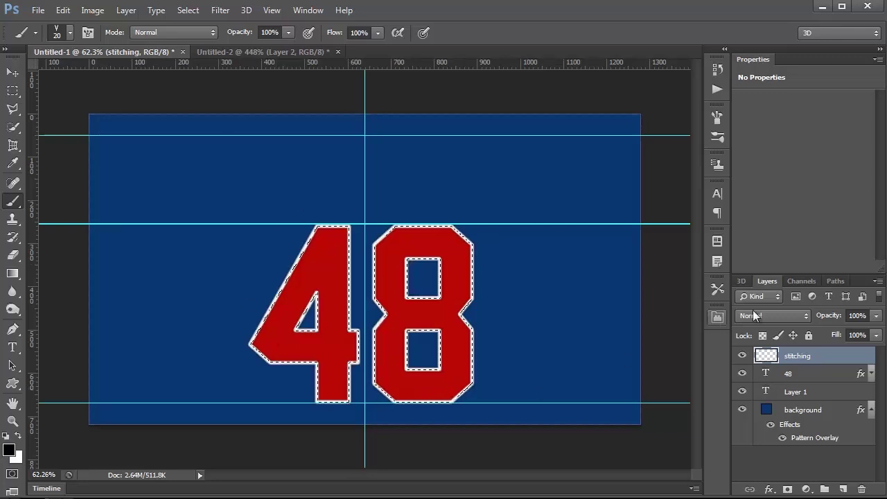
pyautogui.click(835, 281)
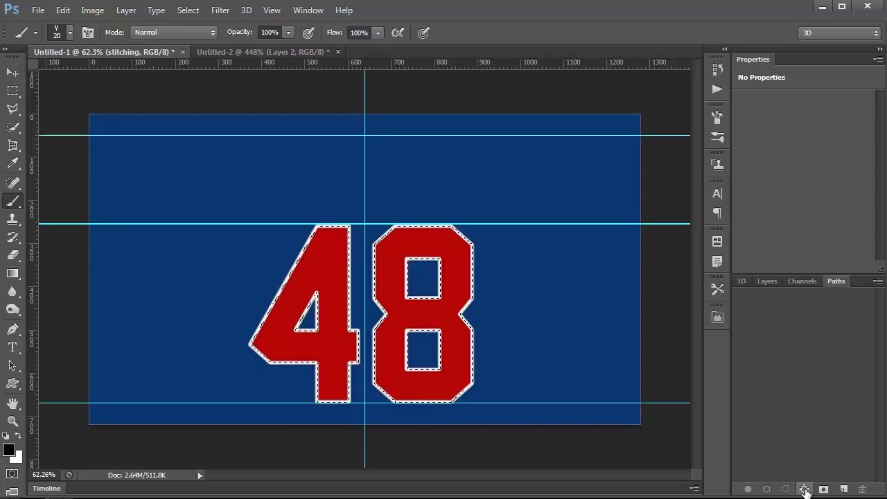
pyautogui.click(877, 283)
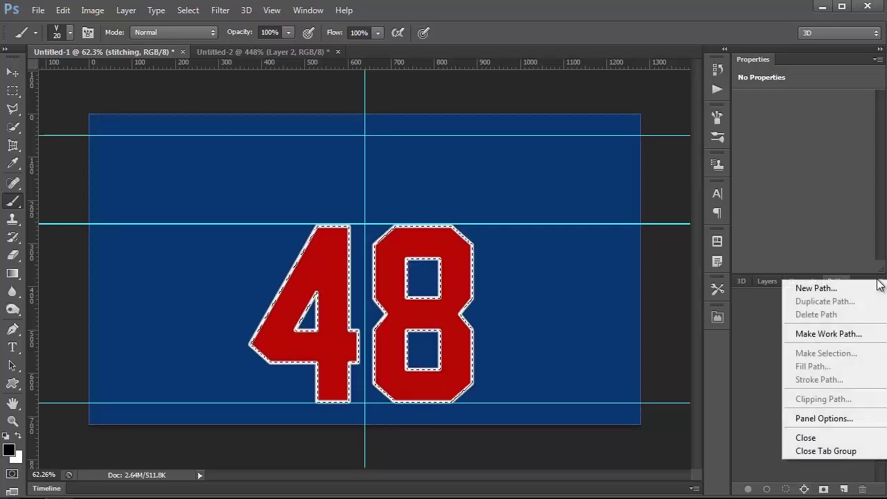
pyautogui.click(856, 334)
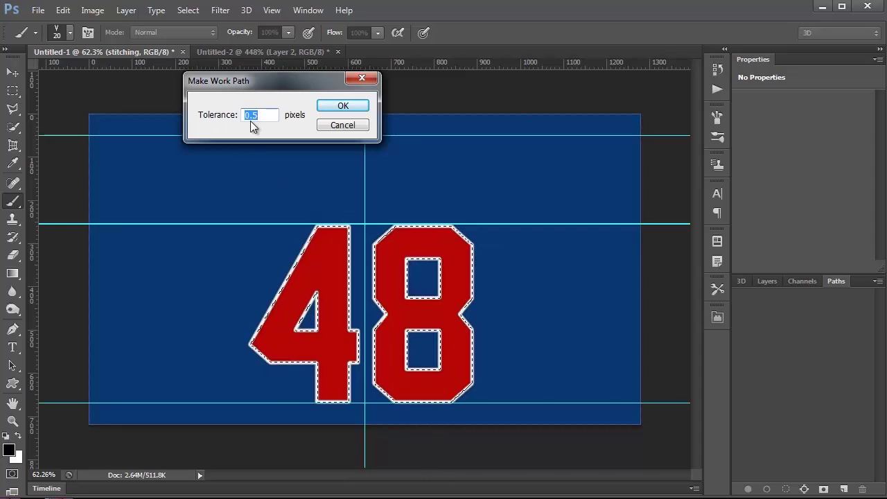
pyautogui.click(338, 106)
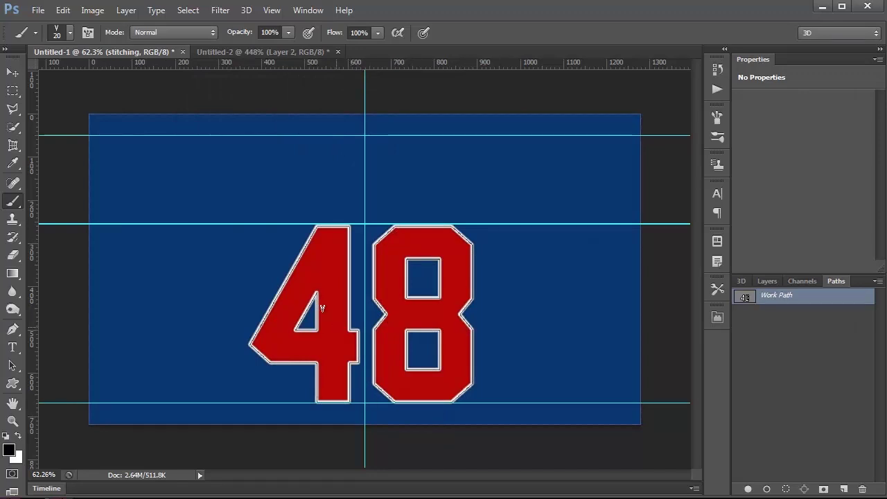
# Stroke the 48 work path on the stitching layer with the Brush tool, without simulated pressure
pyautogui.click(765, 281)
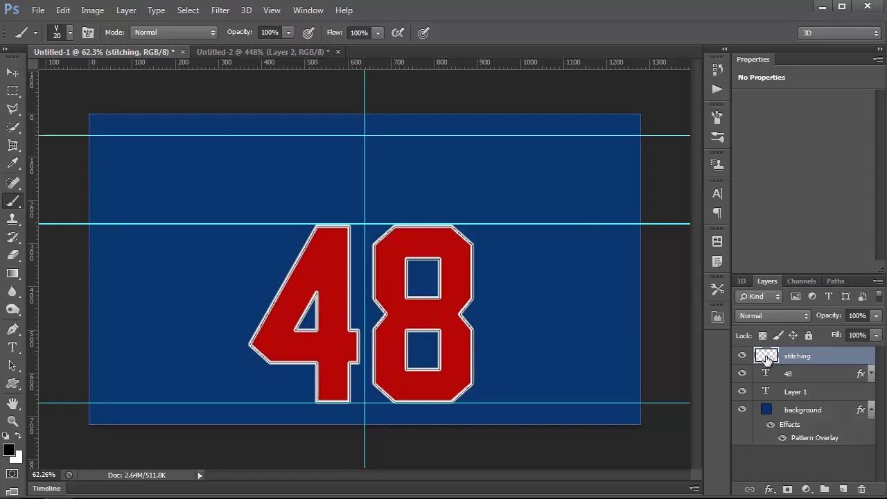
pyautogui.click(836, 280)
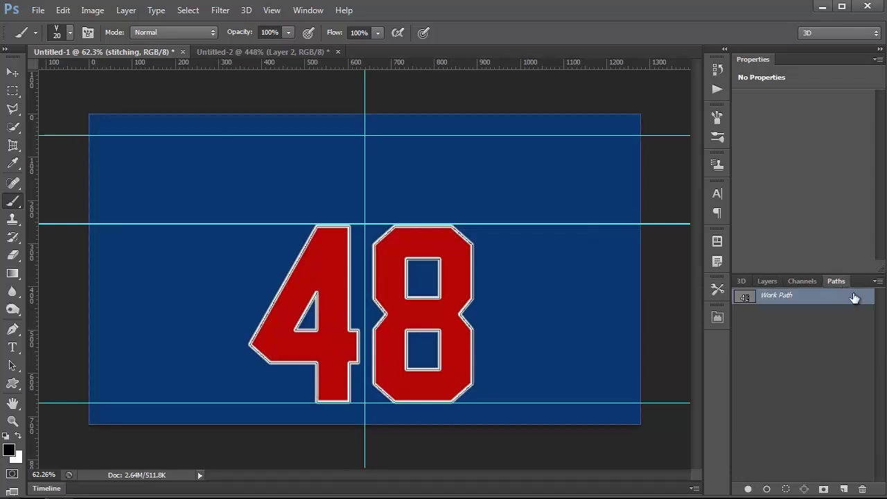
pyautogui.click(877, 282)
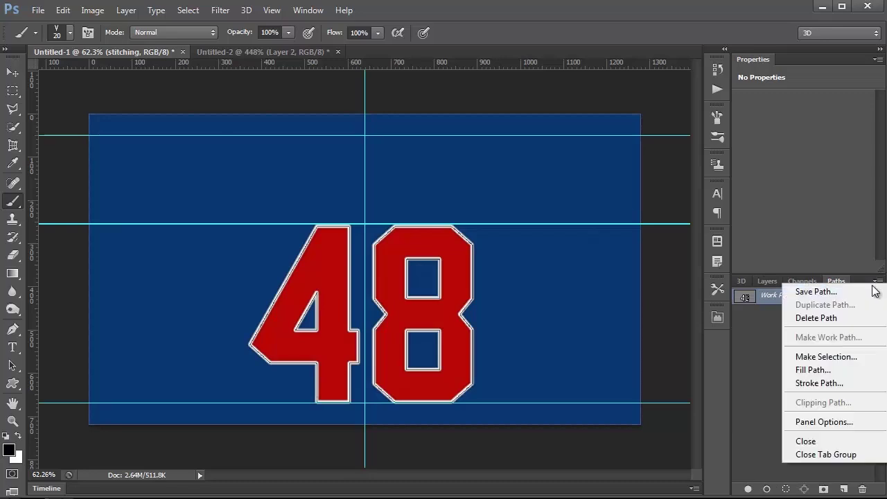
pyautogui.click(844, 383)
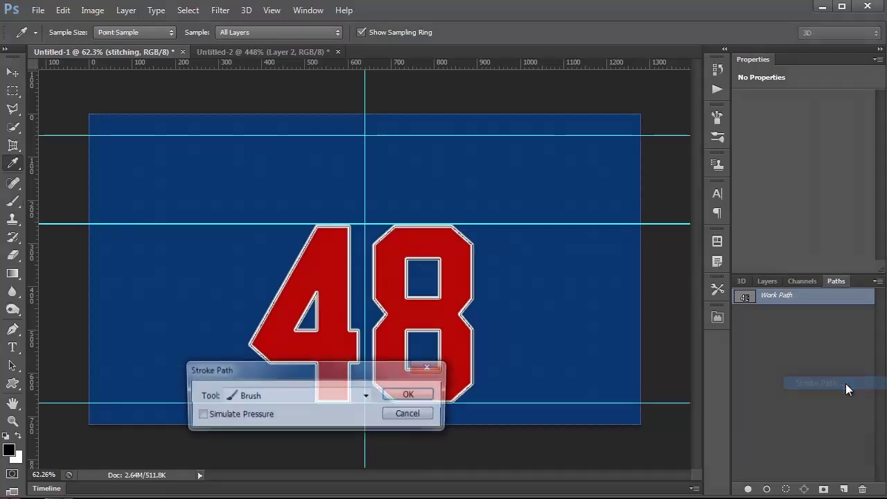
pyautogui.click(411, 396)
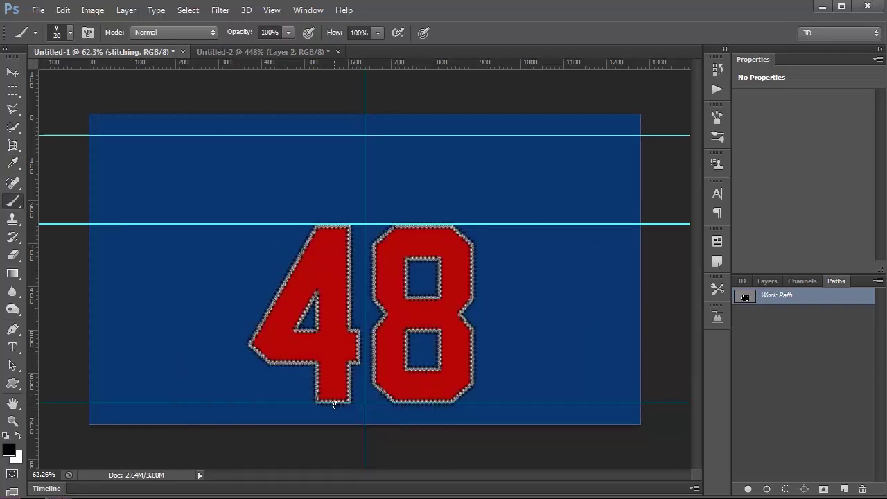
# Add a Color Overlay in off-white #f6f6f6 to the stitching layer
pyautogui.scroll(10, 341, 314)
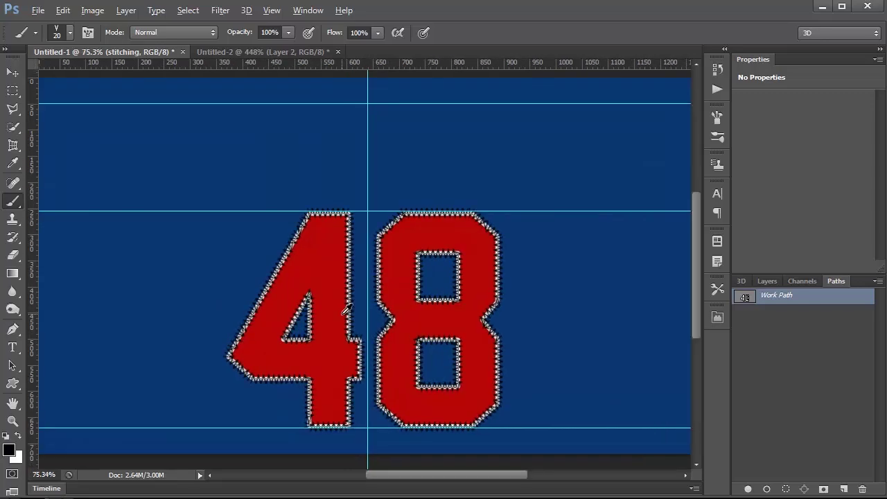
pyautogui.press('alt')
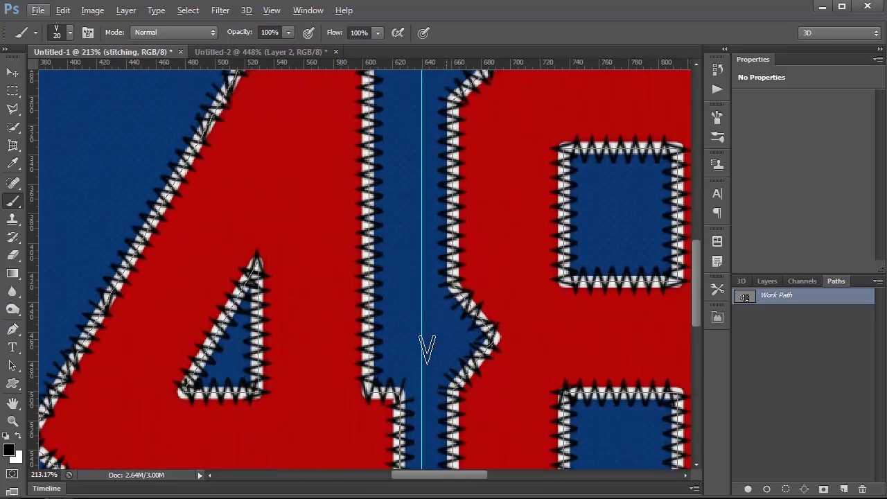
pyautogui.click(767, 282)
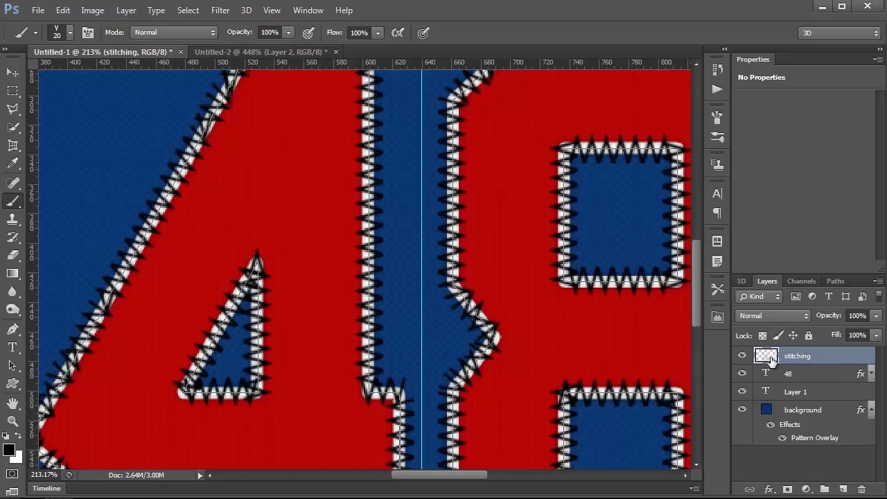
pyautogui.doubleClick(863, 361)
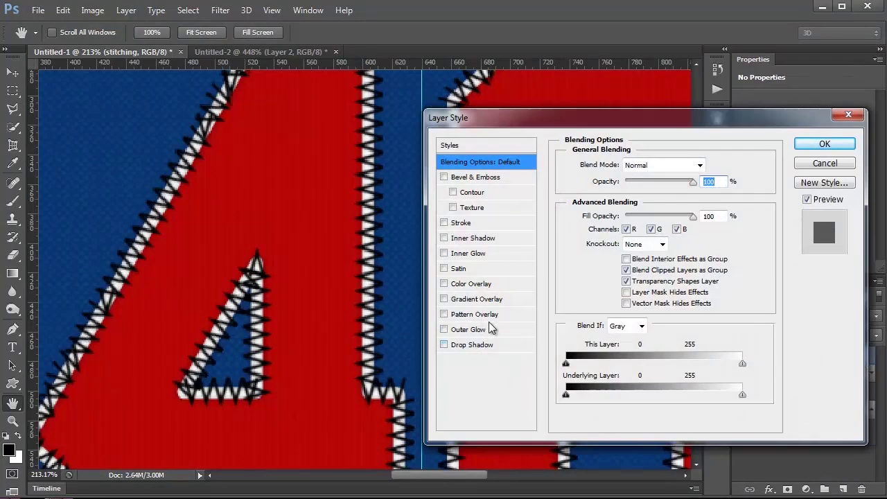
pyautogui.click(471, 285)
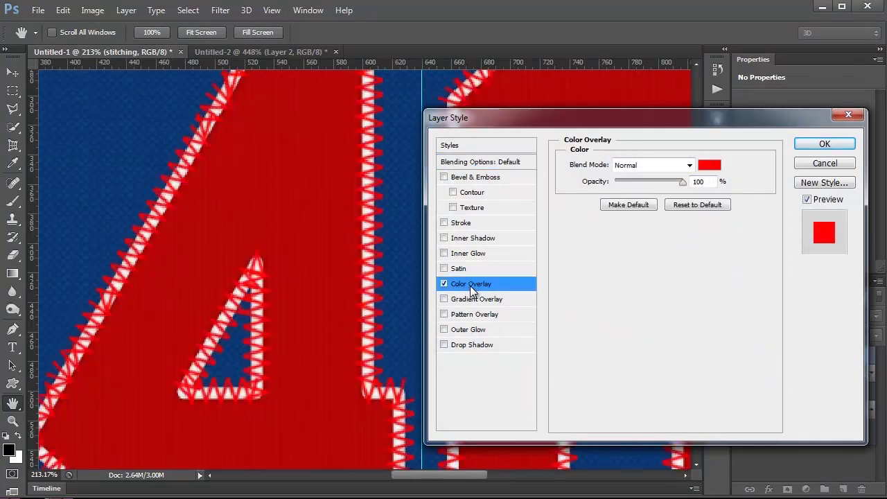
pyautogui.click(708, 166)
pyautogui.click(359, 202)
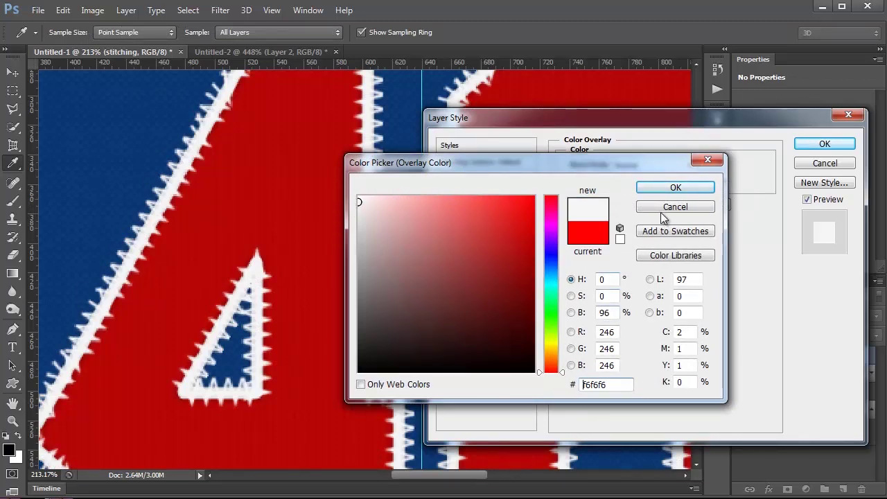
pyautogui.click(663, 187)
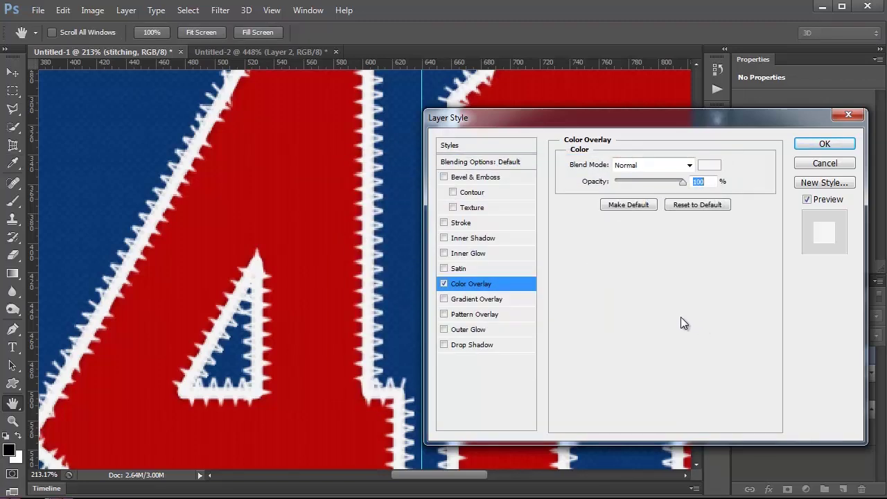
# Add a Drop Shadow to the stitching layer with 35% opacity, 2 px distance and 1 px size, and apply the layer style
pyautogui.click(492, 343)
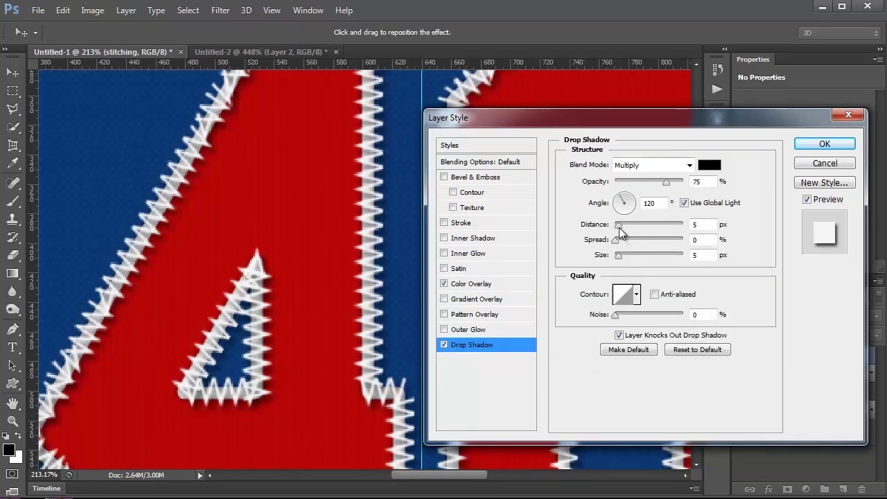
pyautogui.moveTo(617, 256); pyautogui.dragTo(614, 256)
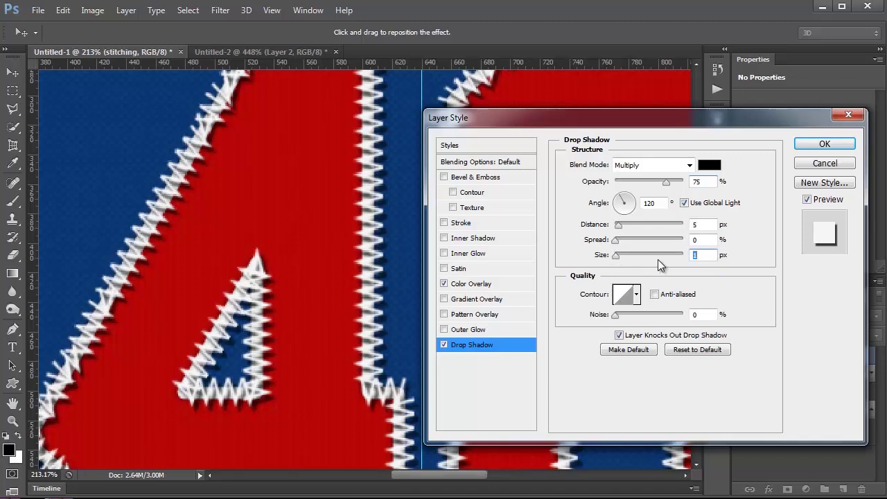
pyautogui.moveTo(618, 228); pyautogui.dragTo(616, 229)
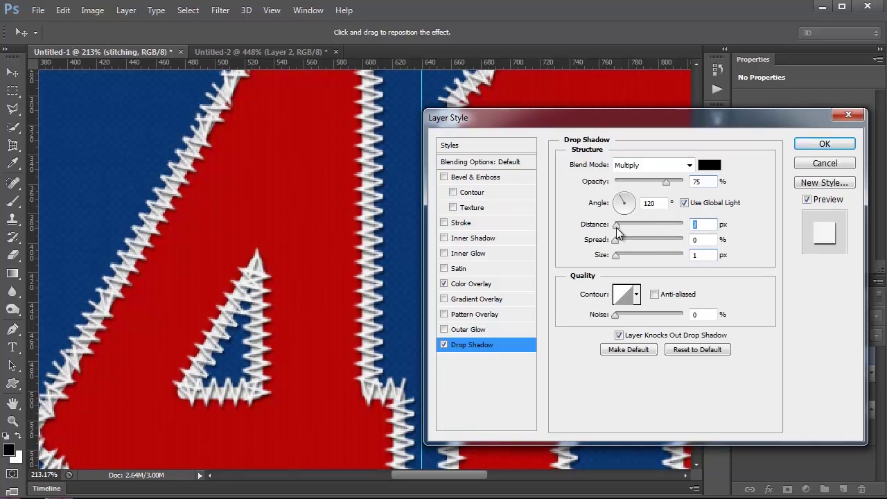
pyautogui.moveTo(666, 181); pyautogui.dragTo(645, 186)
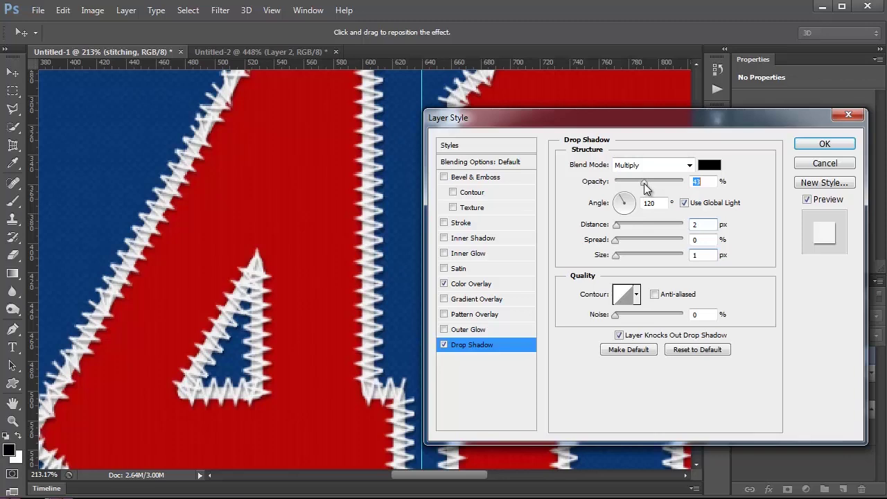
pyautogui.moveTo(642, 183); pyautogui.dragTo(641, 183)
pyautogui.write('35')
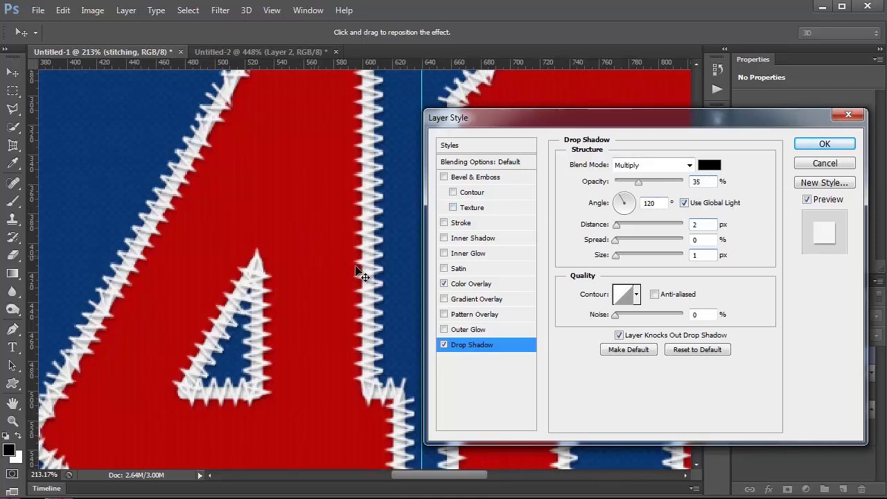
pyautogui.click(823, 145)
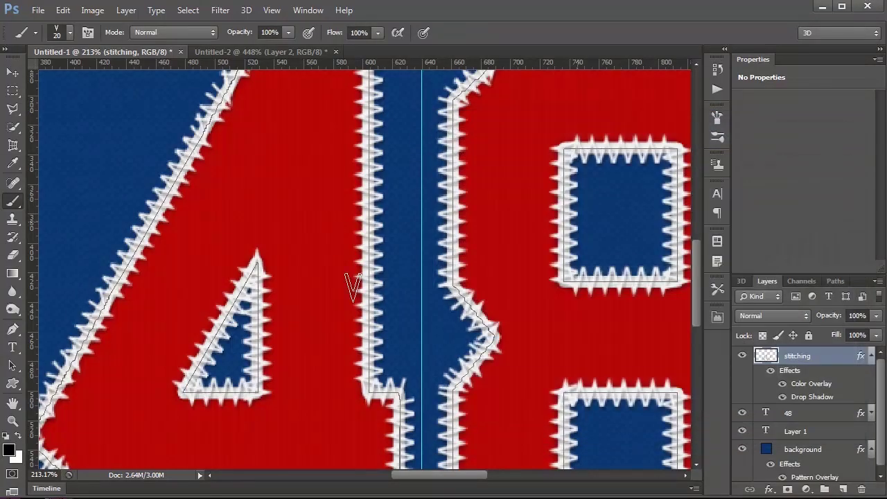
# Clear all the stitching around the 48 from the stitching layer using a rectangular selection, and deselect
pyautogui.scroll(-5, 334, 294)
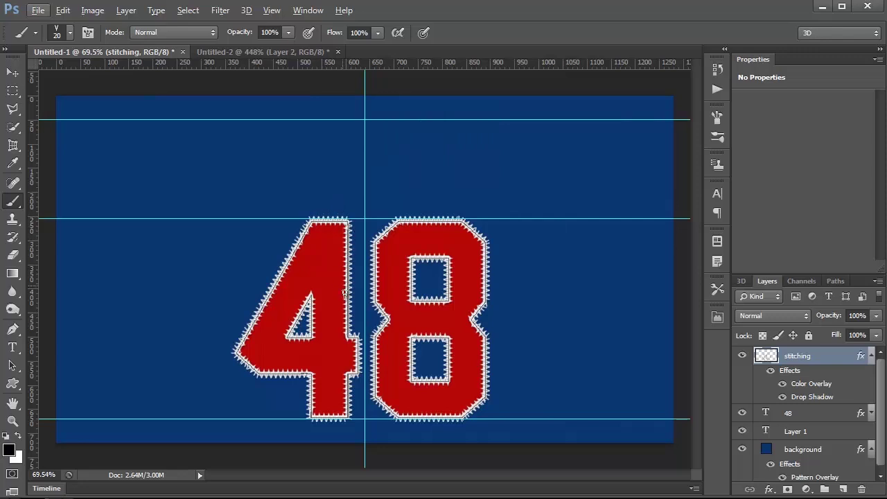
pyautogui.click(13, 91)
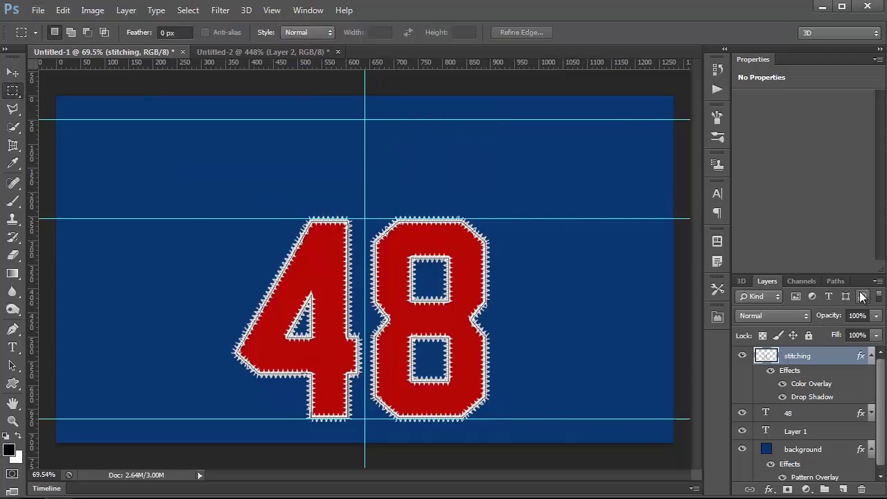
pyautogui.click(827, 282)
pyautogui.click(771, 350)
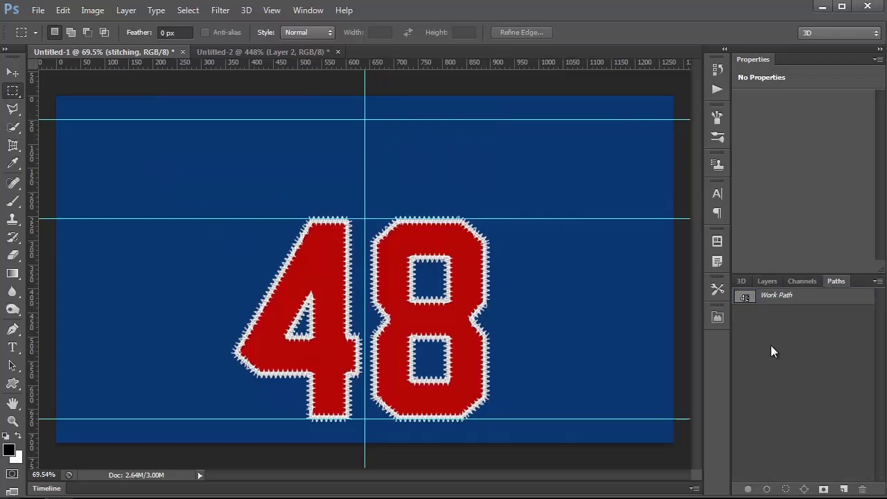
pyautogui.click(766, 282)
pyautogui.moveTo(162, 174); pyautogui.dragTo(548, 437)
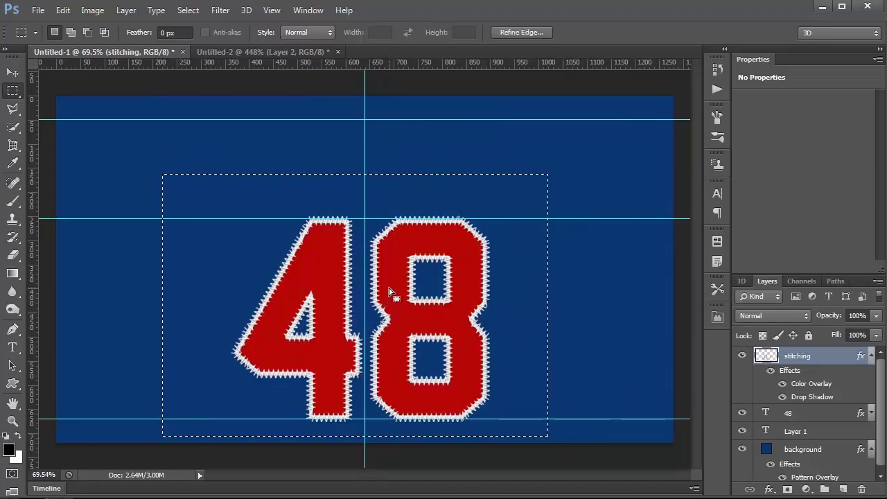
pyautogui.press('Delete')
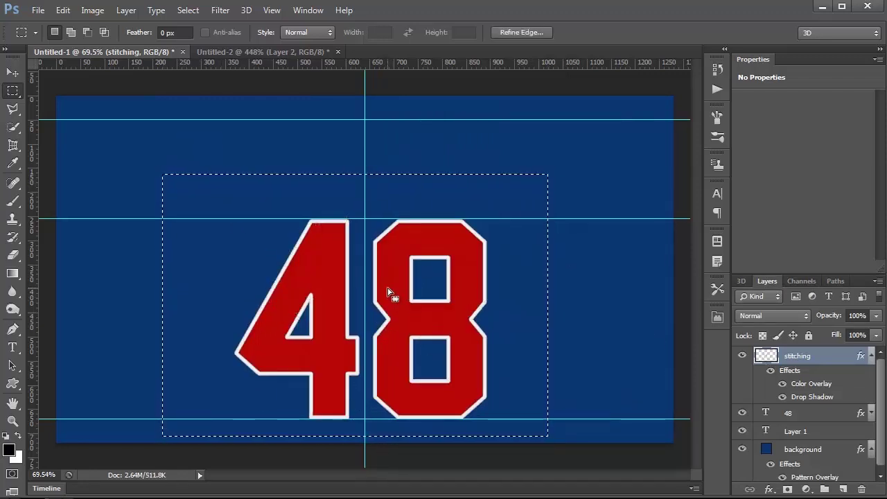
pyautogui.hotkey('ctrl', 'd')
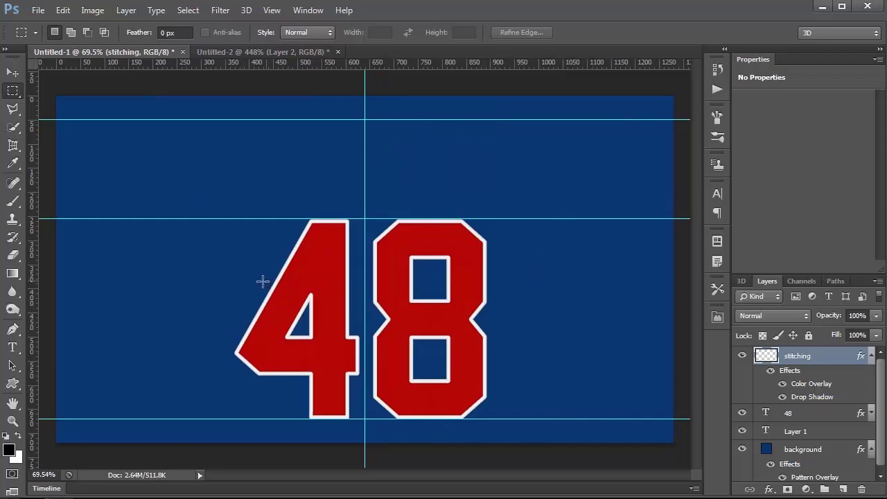
# Set the V brush size to 15 px for the Brush tool
pyautogui.click(13, 201)
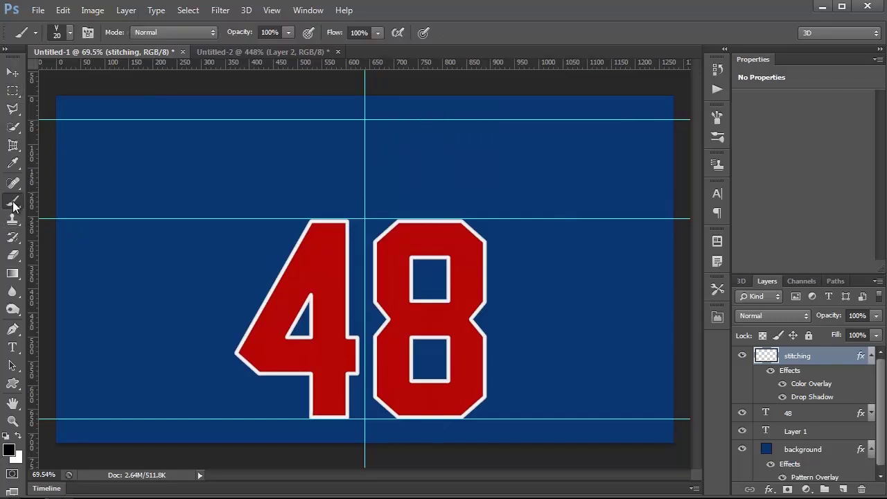
pyautogui.click(69, 33)
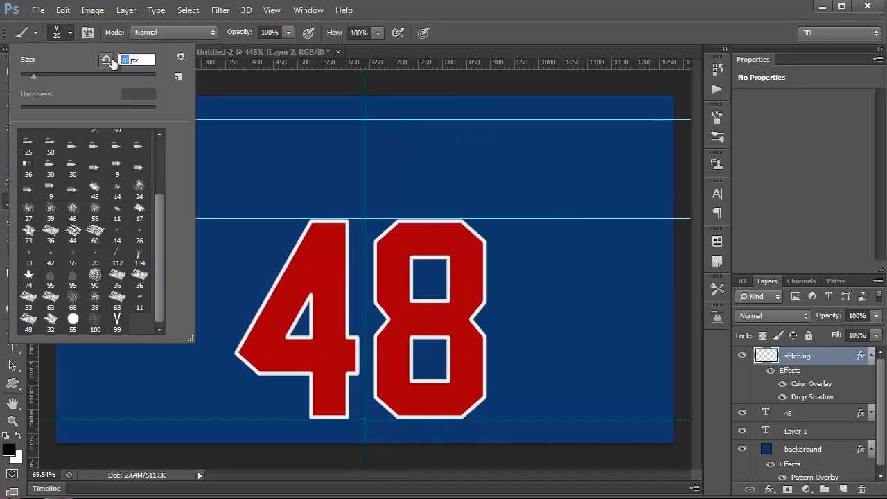
pyautogui.write('15')
pyautogui.press('Return')
# Try a straight stitching stroke along the slanted outer edge of the 4 and undo it
pyautogui.click(289, 258)
pyautogui.keyDown('shift'); pyautogui.click(251, 328); pyautogui.keyUp('shift')
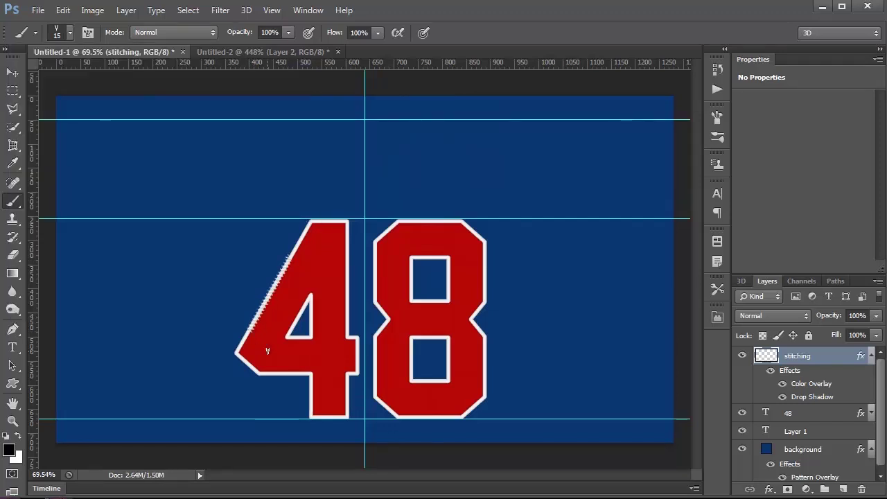
pyautogui.hotkey('ctrl', 'z')
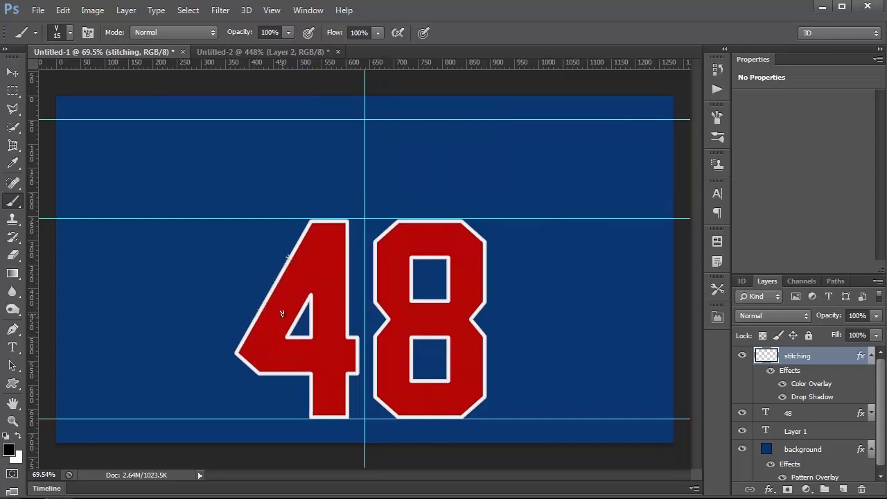
pyautogui.hotkey('ctrl', 'alt', 'z')
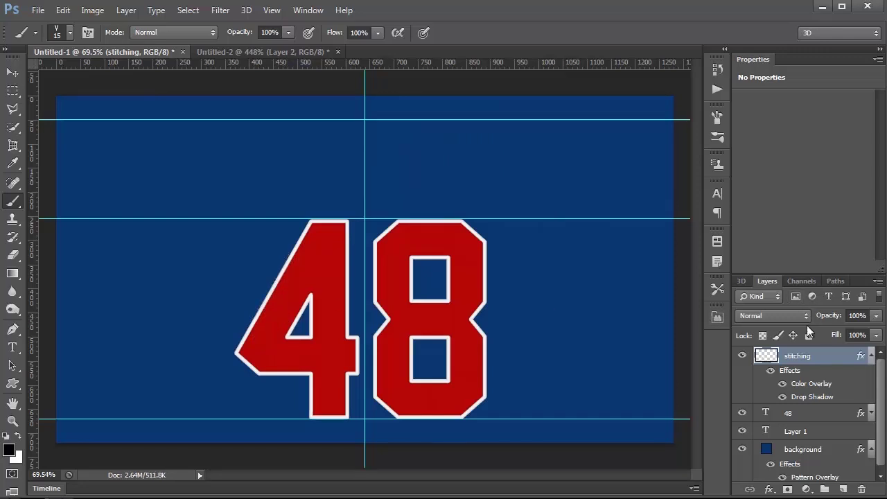
# Stroke the 48 work path with the 15 px Brush, without simulated pressure, and hide the guides and path outline
pyautogui.click(835, 281)
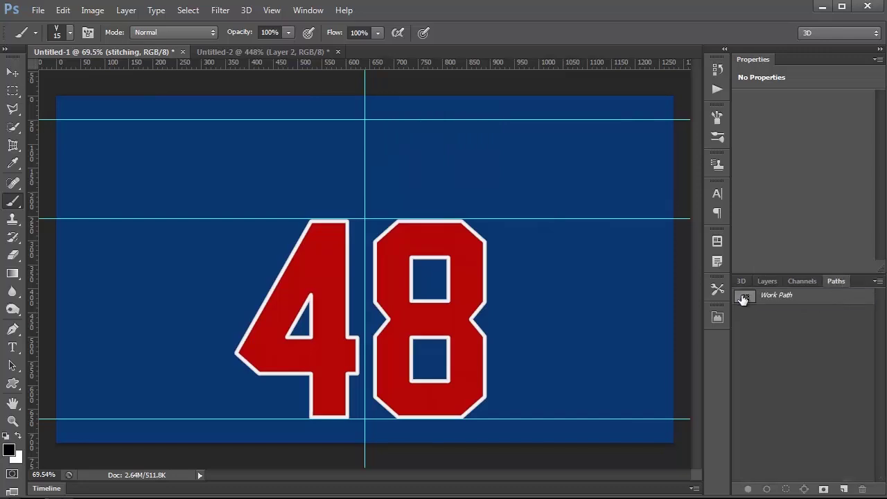
pyautogui.click(745, 298)
pyautogui.click(877, 280)
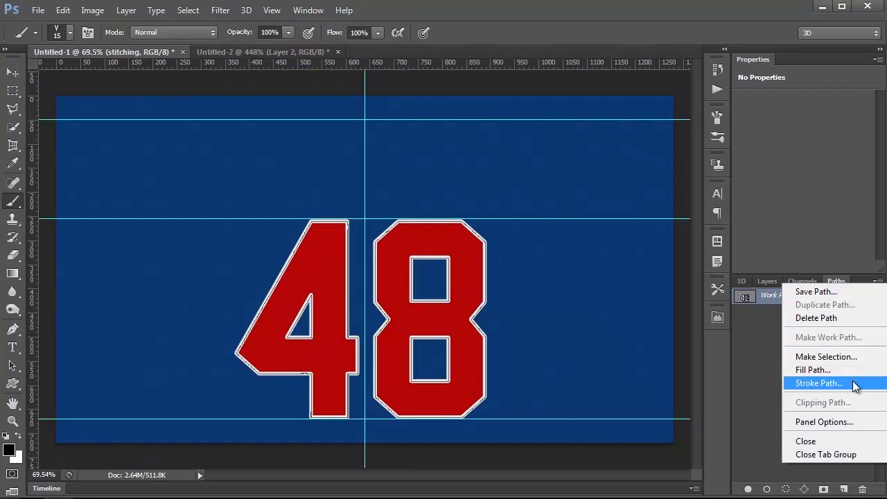
pyautogui.click(817, 383)
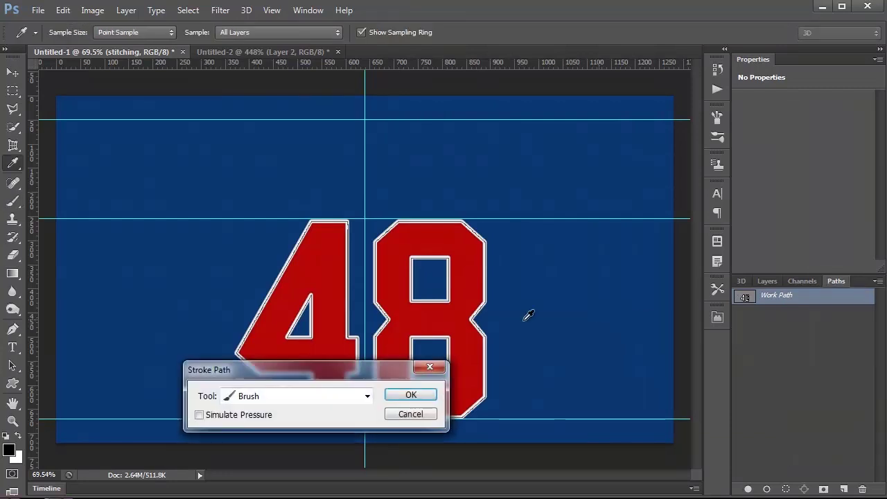
pyautogui.click(423, 395)
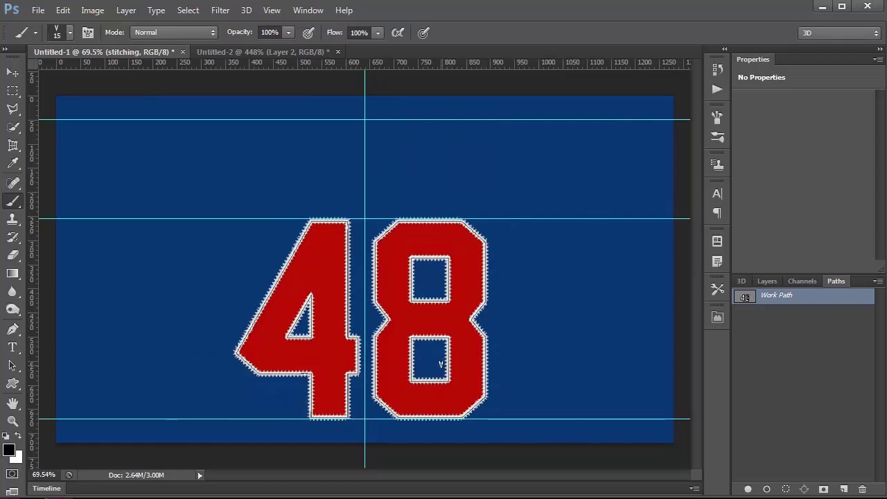
pyautogui.hotkey('ctrl', 'h')
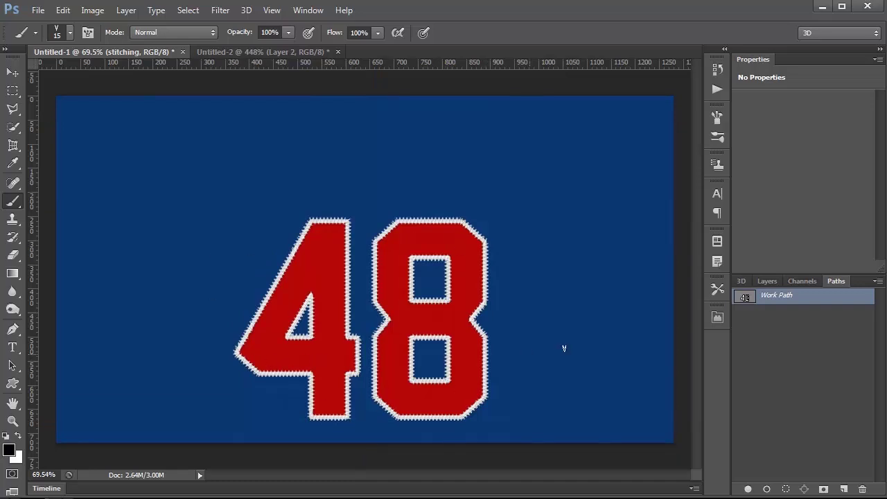
# Collapse the effect lists of the layers and delete the unused text layer Layer 1
pyautogui.click(767, 281)
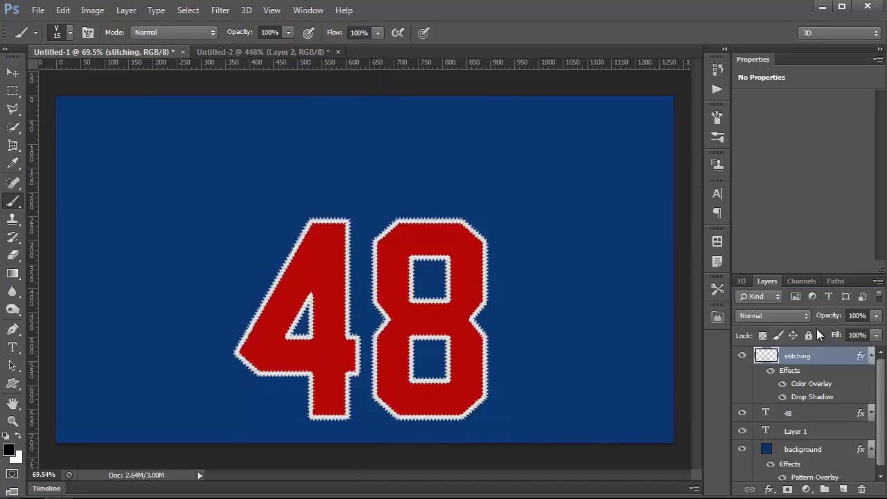
pyautogui.click(871, 357)
pyautogui.click(870, 409)
pyautogui.click(870, 375)
pyautogui.click(871, 375)
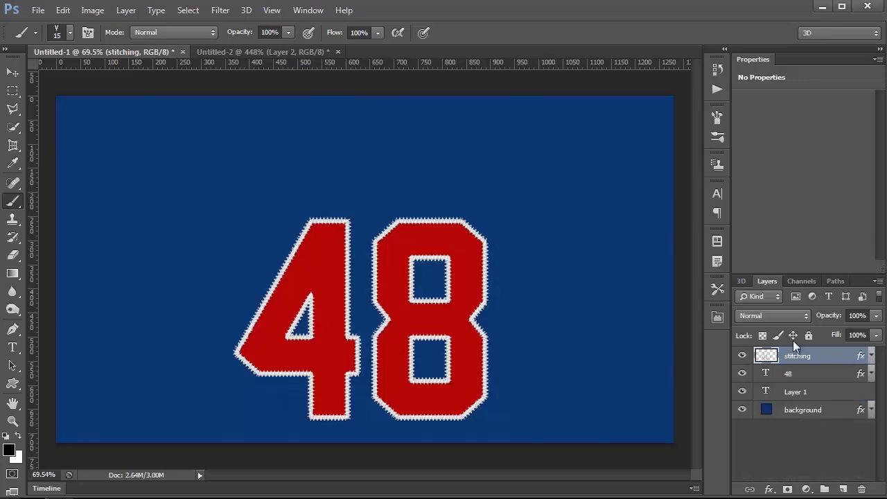
pyautogui.click(794, 394)
pyautogui.click(742, 392)
pyautogui.click(742, 392)
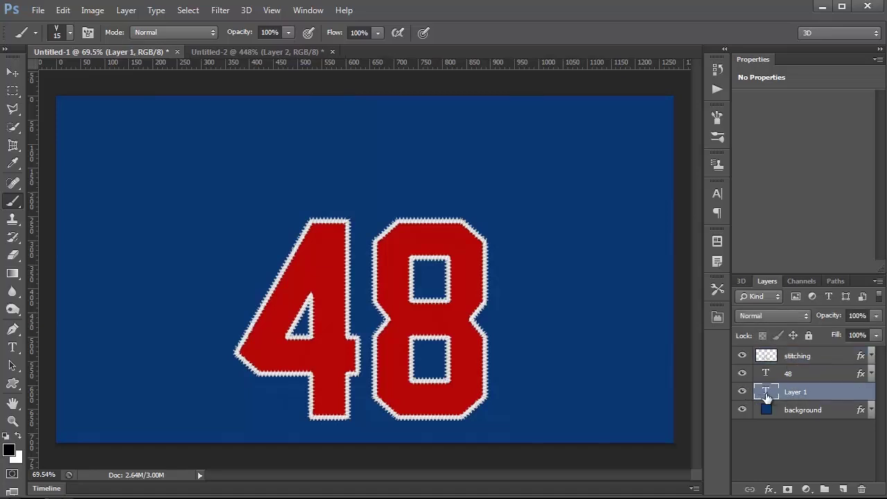
pyautogui.moveTo(768, 392); pyautogui.dragTo(861, 489)
# Group the stitching and 48 layers and name the group number
pyautogui.click(802, 361)
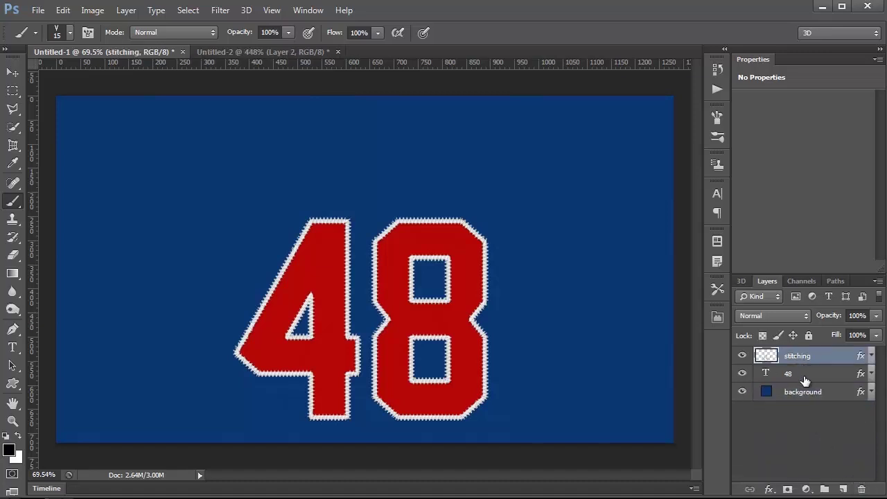
pyautogui.keyDown('shift'); pyautogui.click(804, 378); pyautogui.keyUp('shift')
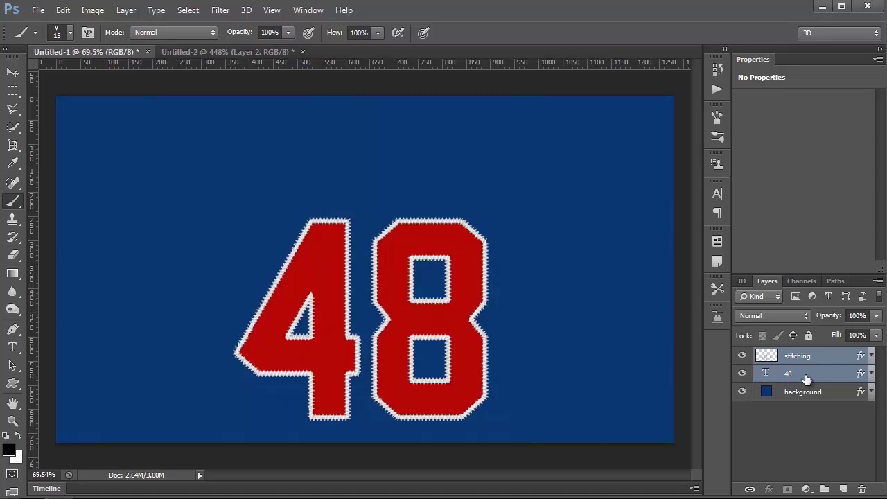
pyautogui.hotkey('ctrl', 'g')
pyautogui.doubleClick(797, 356)
pyautogui.write('number')
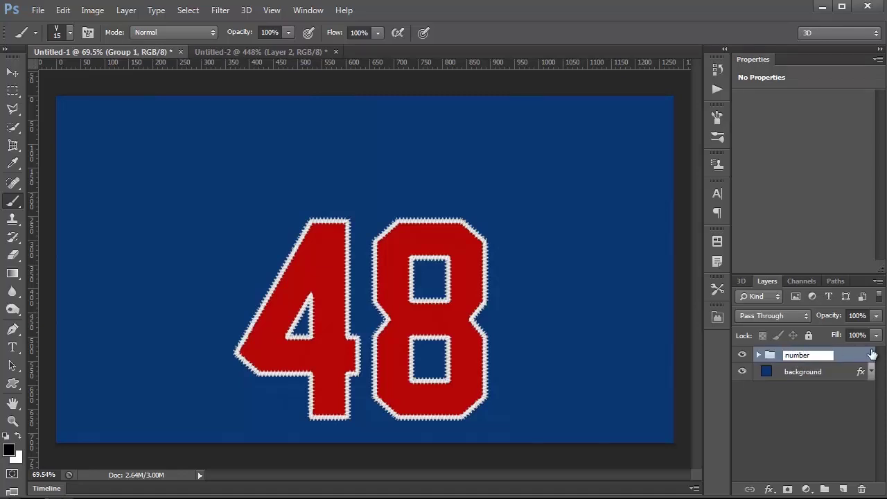
pyautogui.press('Return')
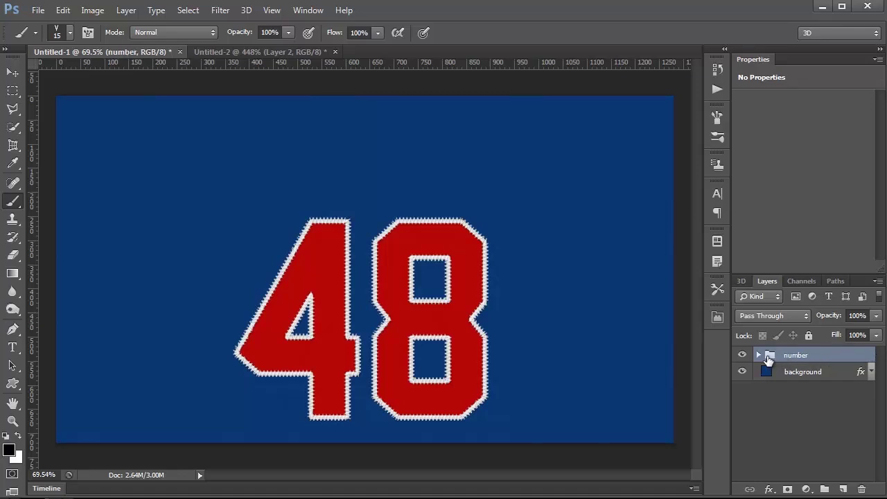
# Duplicate the number group and rename the copy as name
pyautogui.hotkey('ctrl', 'j')
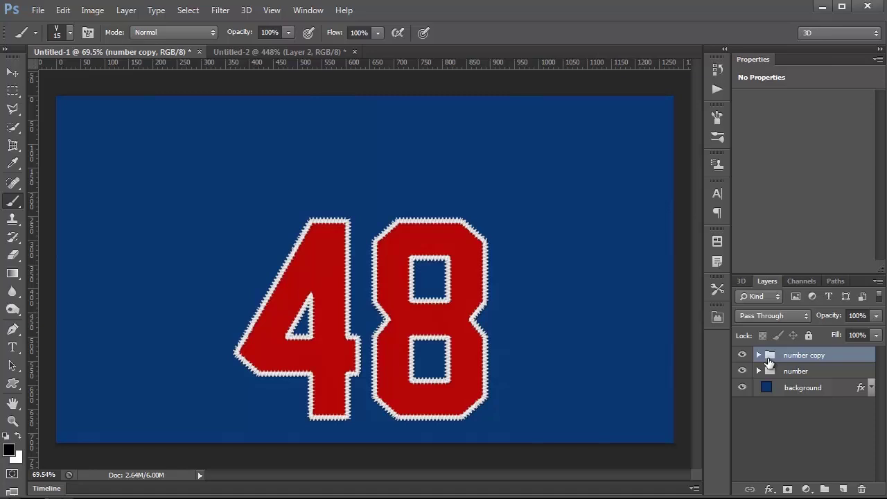
pyautogui.moveTo(768, 361); pyautogui.dragTo(805, 359)
pyautogui.doubleClick(805, 356)
pyautogui.write('name')
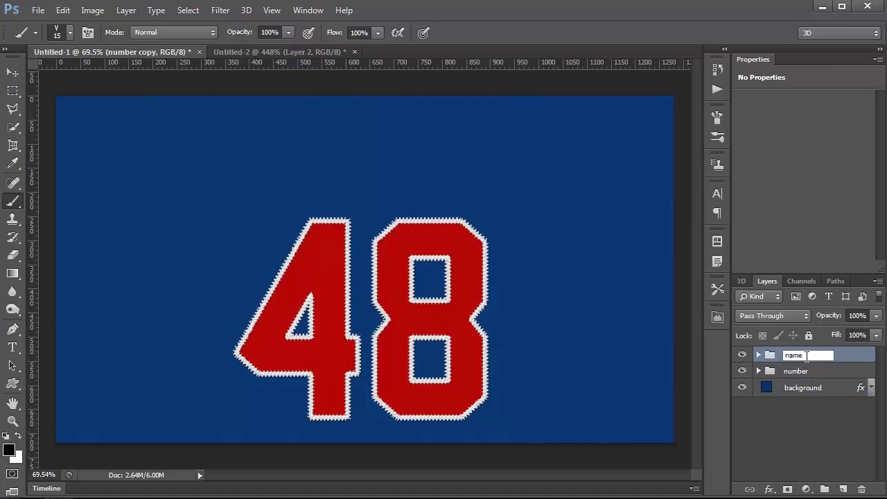
pyautogui.press('Return')
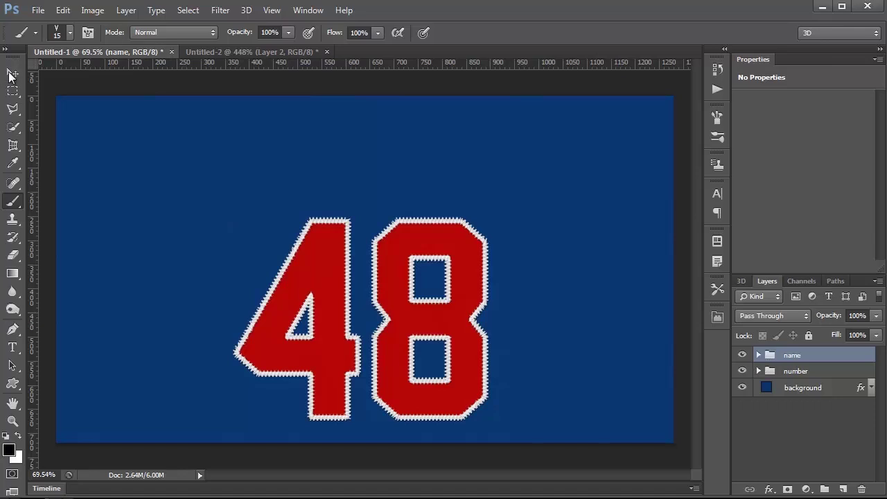
# Move the name group above the large number, show the guides, and scale it down to fit between the two upper guides
pyautogui.click(12, 73)
pyautogui.moveTo(391, 340); pyautogui.dragTo(392, 196)
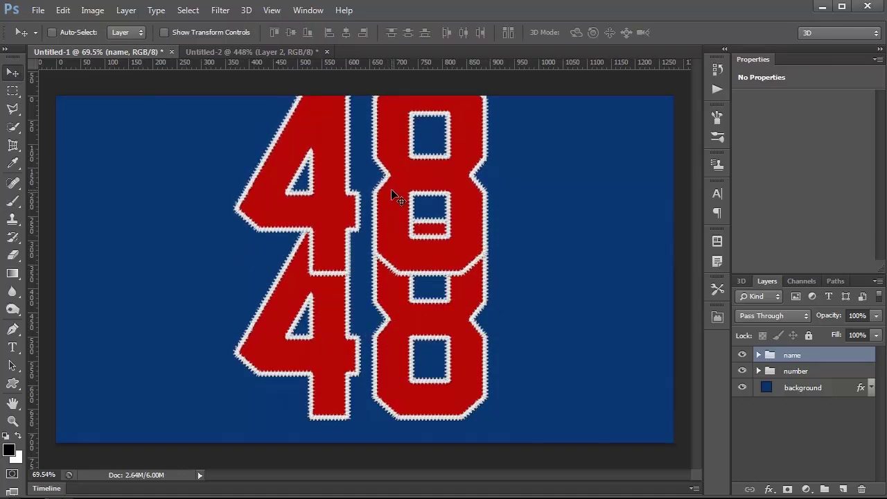
pyautogui.hotkey('ctrl', ';')
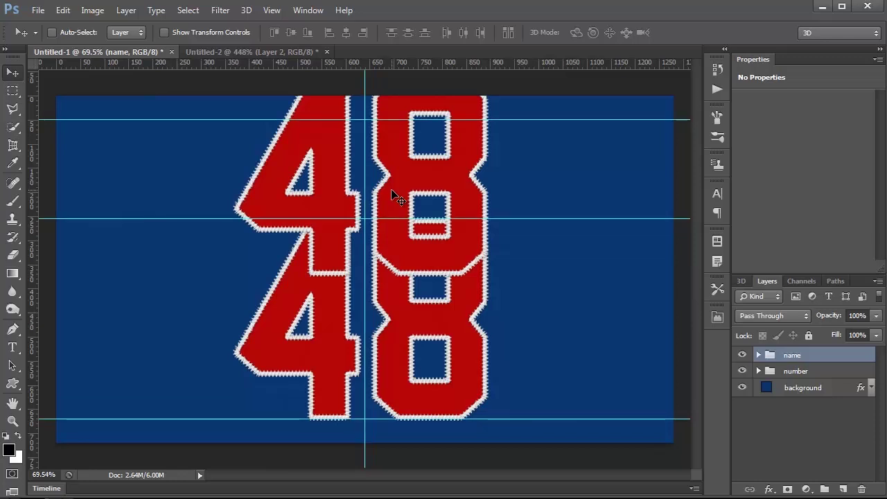
pyautogui.hotkey('ctrl', 't')
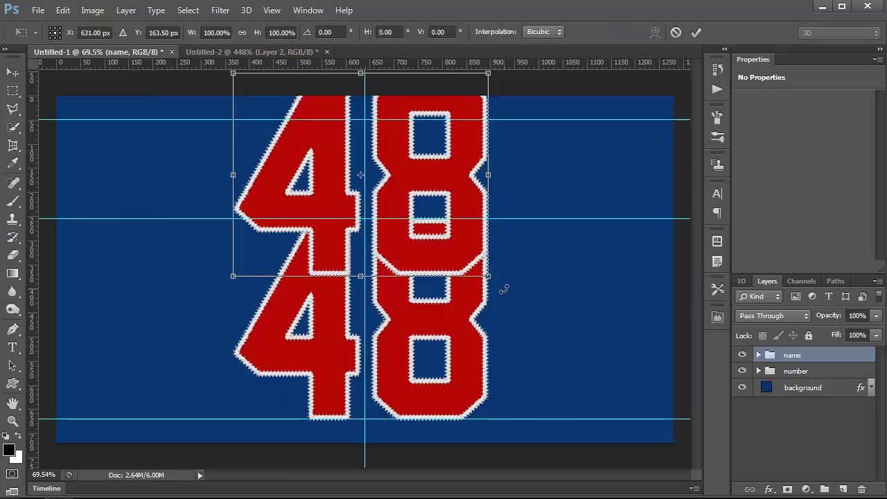
pyautogui.moveTo(488, 277); pyautogui.dragTo(416, 219)
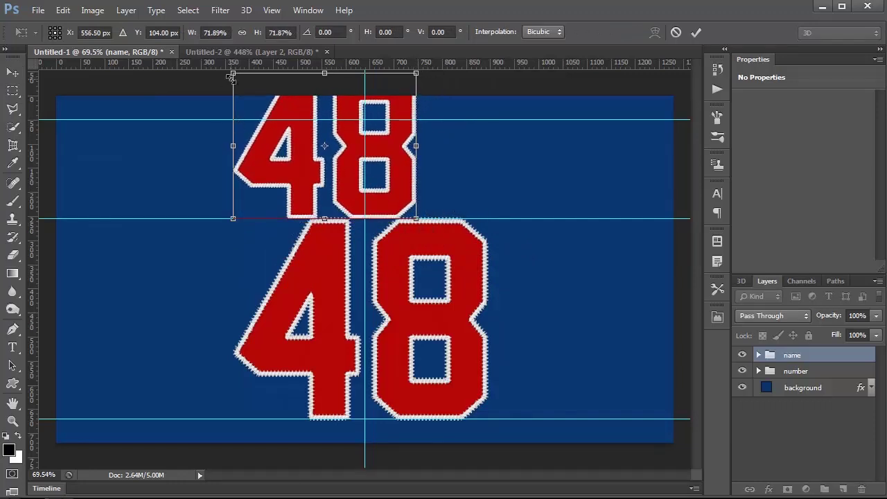
pyautogui.moveTo(233, 77); pyautogui.dragTo(274, 143)
pyautogui.moveTo(418, 220); pyautogui.dragTo(418, 220)
pyautogui.press('Return')
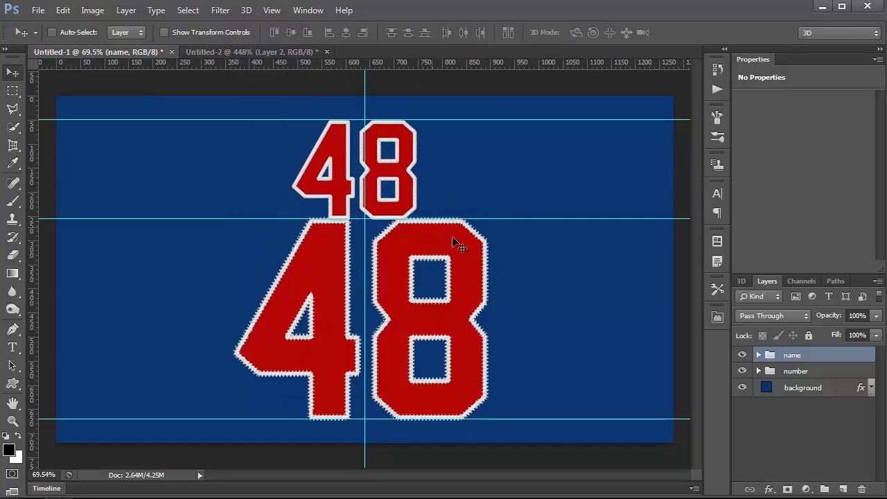
# Clear the stitching from the stitching layer inside the name group using a rectangular selection, and deselect
pyautogui.click(758, 354)
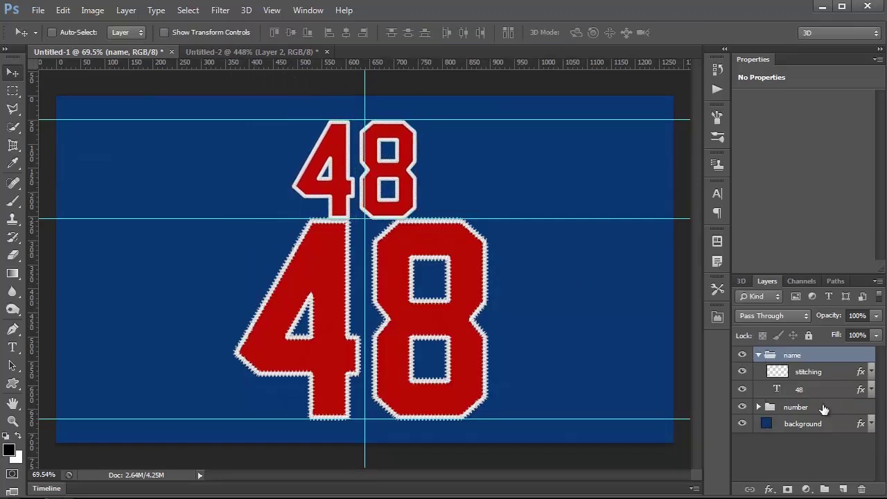
pyautogui.click(779, 374)
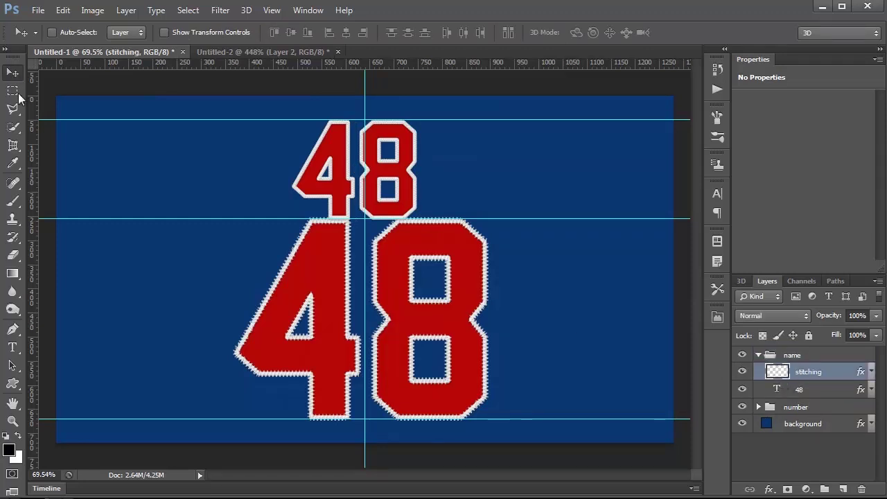
pyautogui.click(12, 91)
pyautogui.moveTo(225, 98); pyautogui.dragTo(507, 242)
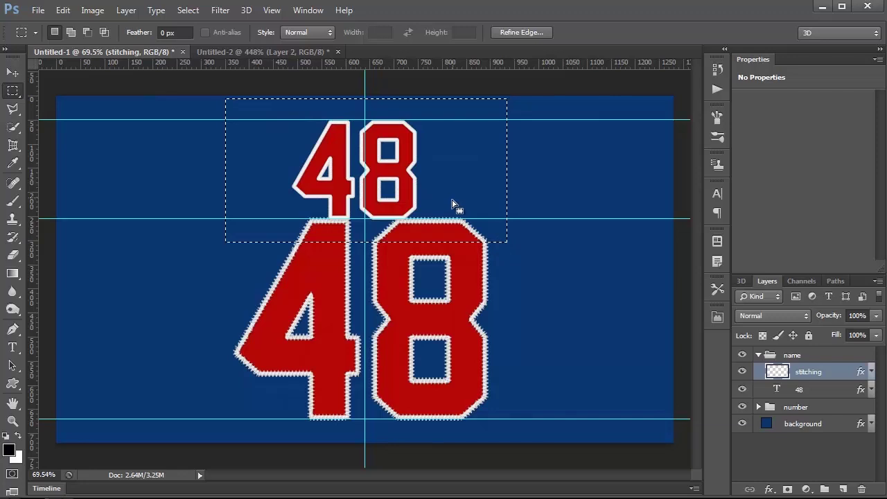
pyautogui.hotkey('ctrl', 'd')
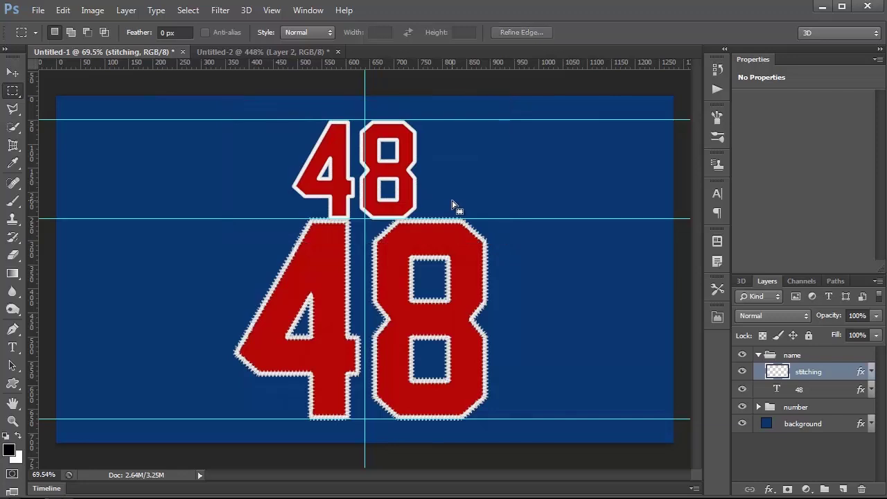
# Set the stroke size to 6 px and the inner glow size to 6 px on the 48 text layer in the name group
pyautogui.click(845, 394)
pyautogui.doubleClick(845, 395)
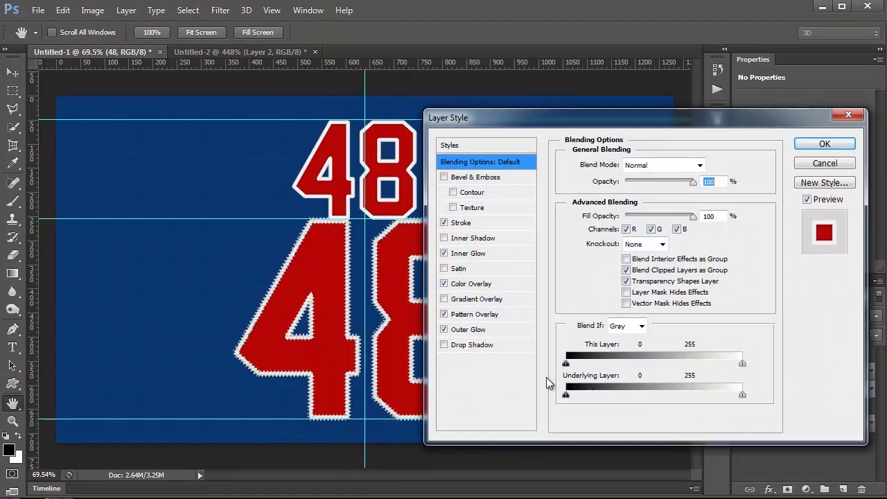
pyautogui.click(467, 224)
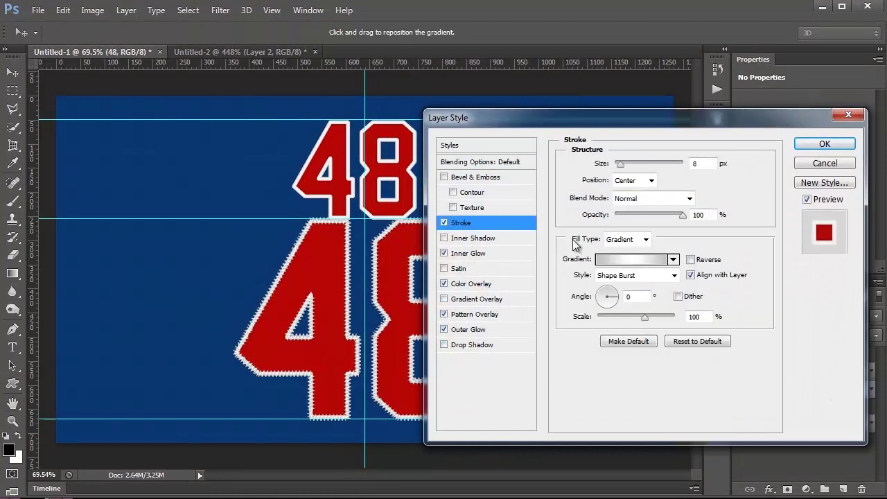
pyautogui.doubleClick(693, 167)
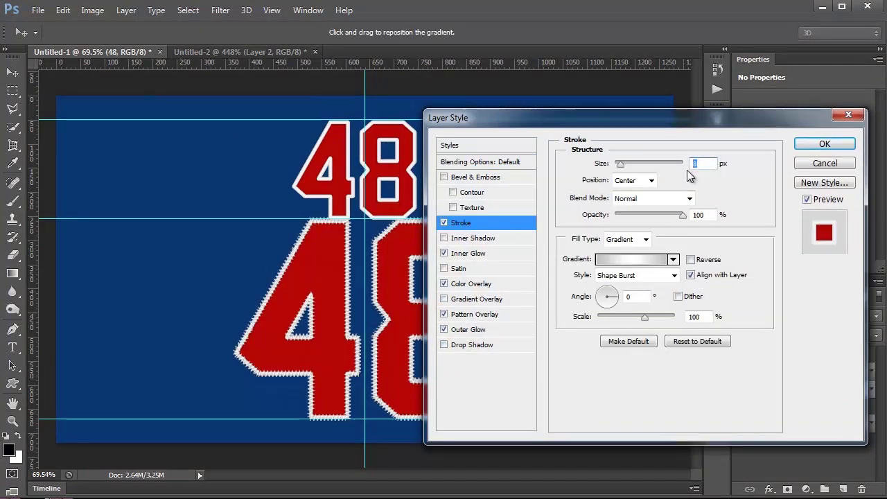
pyautogui.write('6')
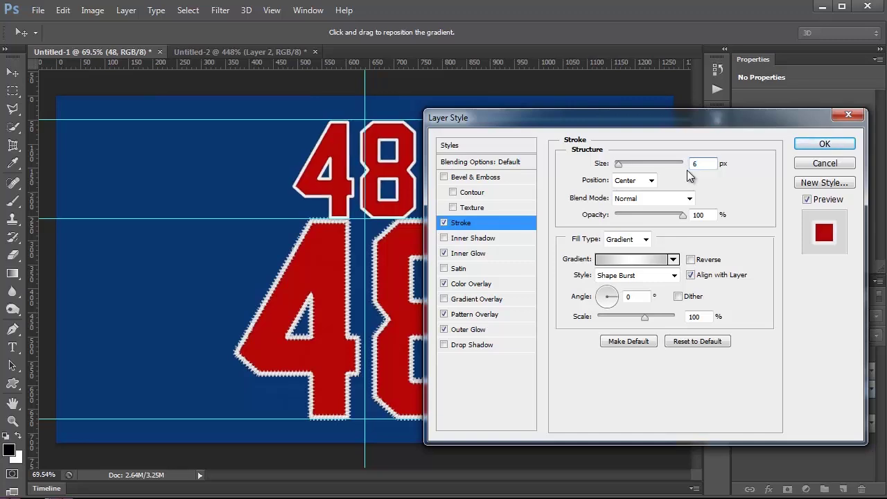
pyautogui.click(513, 254)
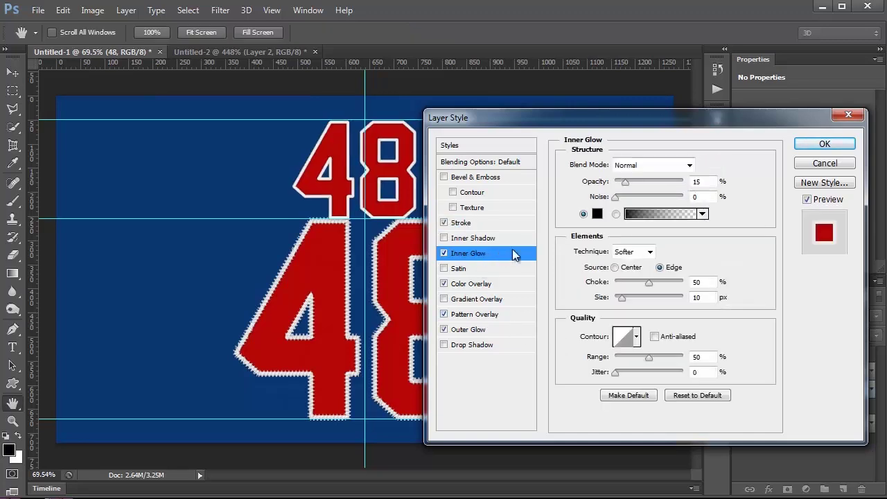
pyautogui.moveTo(624, 297); pyautogui.dragTo(620, 299)
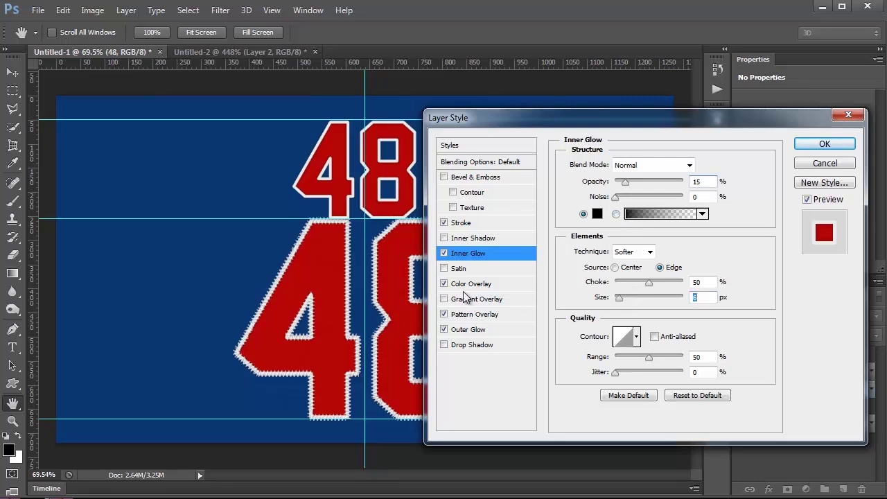
pyautogui.click(831, 144)
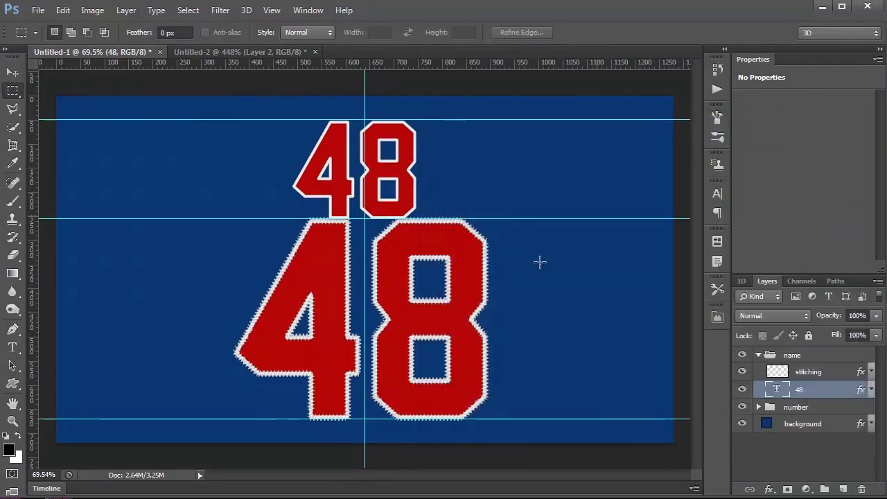
# Replace the small 48 text with JRfromPTC and move it to fit across the canvas above the large number
pyautogui.press('b')
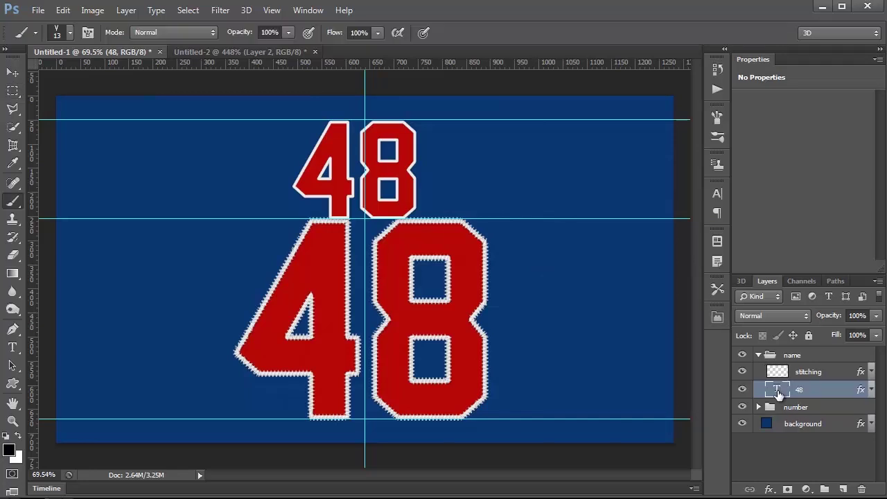
pyautogui.doubleClick(778, 390)
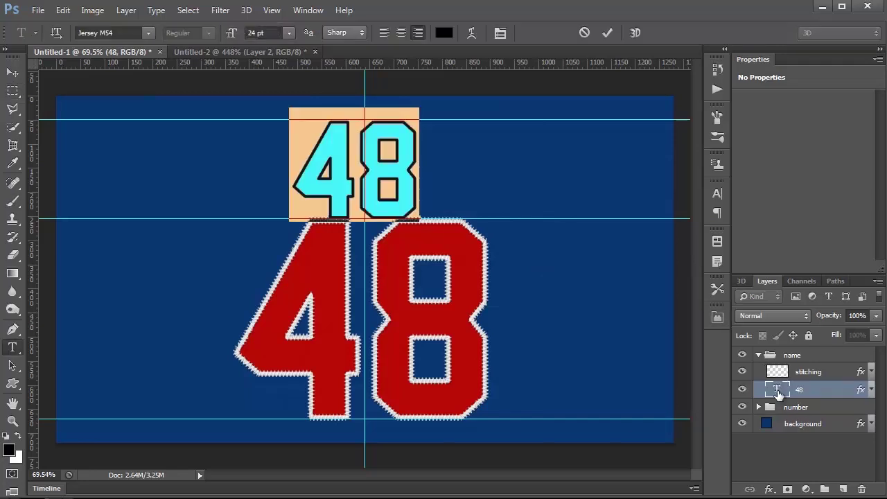
pyautogui.click(355, 186)
pyautogui.hotkey('ctrl', 'a')
pyautogui.write('JR')
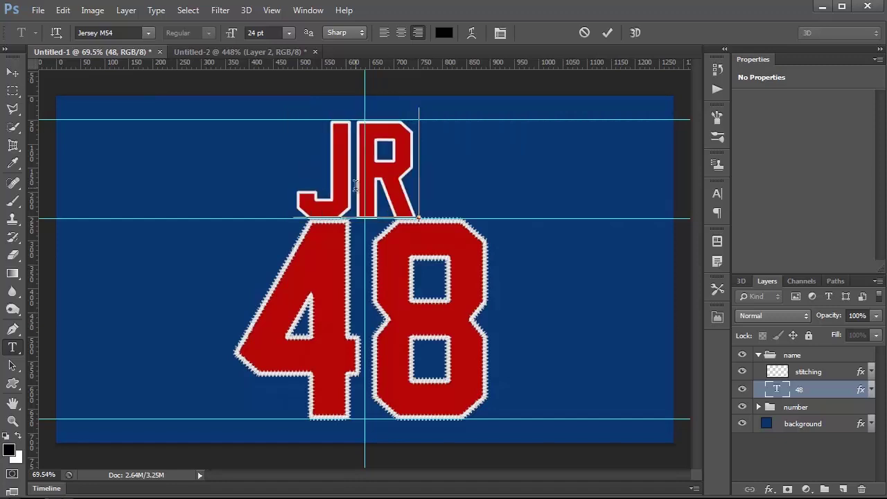
pyautogui.write('FRO')
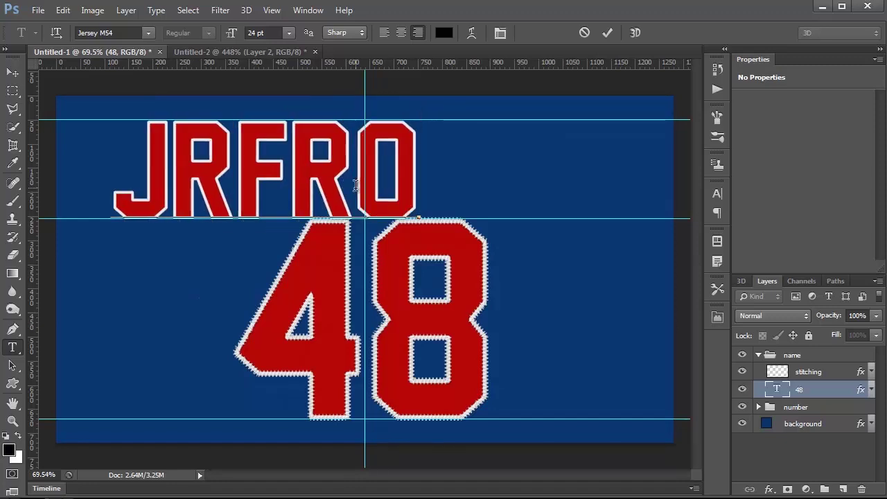
pyautogui.write('MPTC')
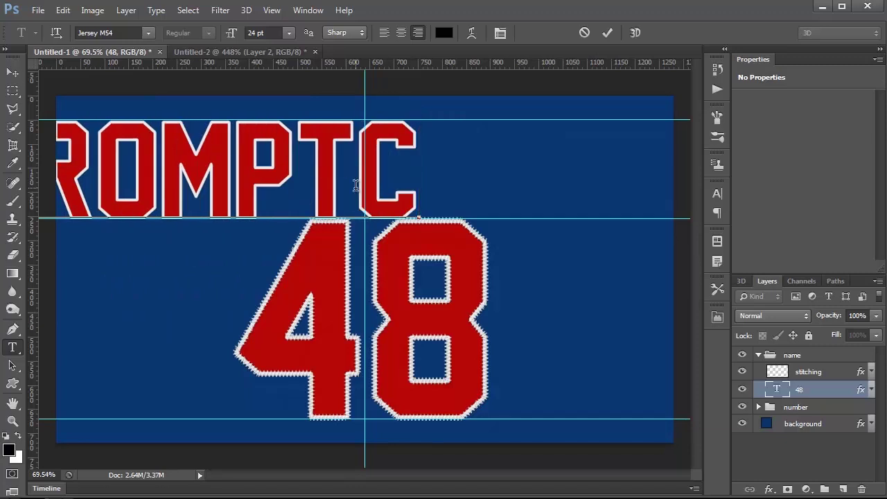
pyautogui.click(22, 73)
pyautogui.moveTo(149, 174); pyautogui.dragTo(394, 173)
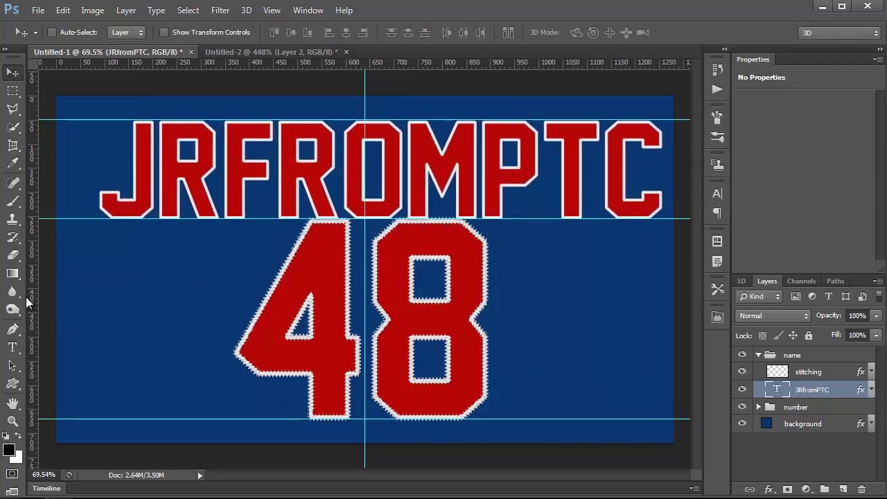
# Set the letters "from" in the name to 18 pt and shift the whole name back toward the canvas centre
pyautogui.click(13, 348)
pyautogui.click(277, 178)
pyautogui.moveTo(230, 169); pyautogui.dragTo(447, 181)
pyautogui.moveTo(257, 33); pyautogui.dragTo(252, 32)
pyautogui.write('22')
pyautogui.hotkey('ctrl', 'z')
pyautogui.write('2')
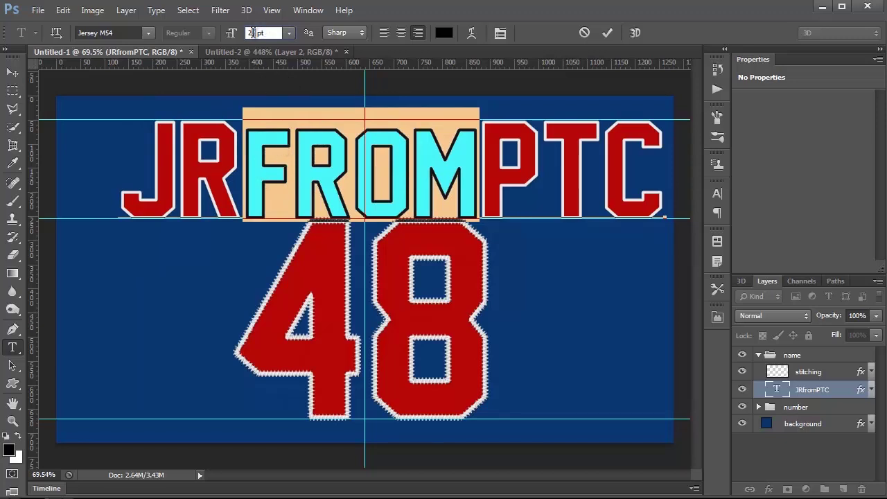
pyautogui.write('0')
pyautogui.moveTo(257, 33); pyautogui.dragTo(249, 32)
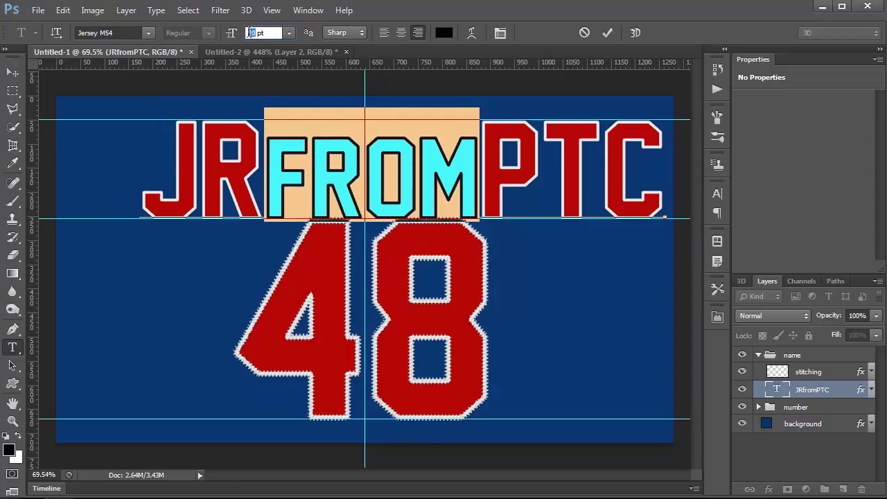
pyautogui.write('18')
pyautogui.press('Return')
pyautogui.click(340, 149)
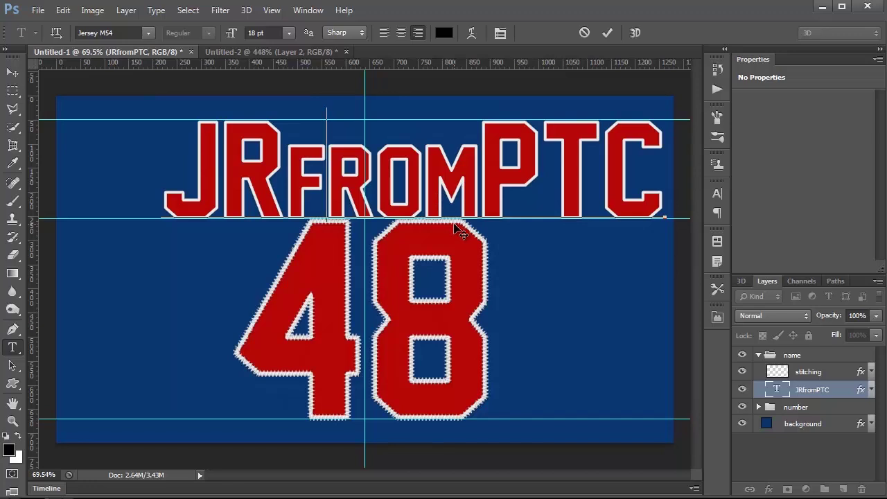
pyautogui.hotkey('ctrl', 'Return')
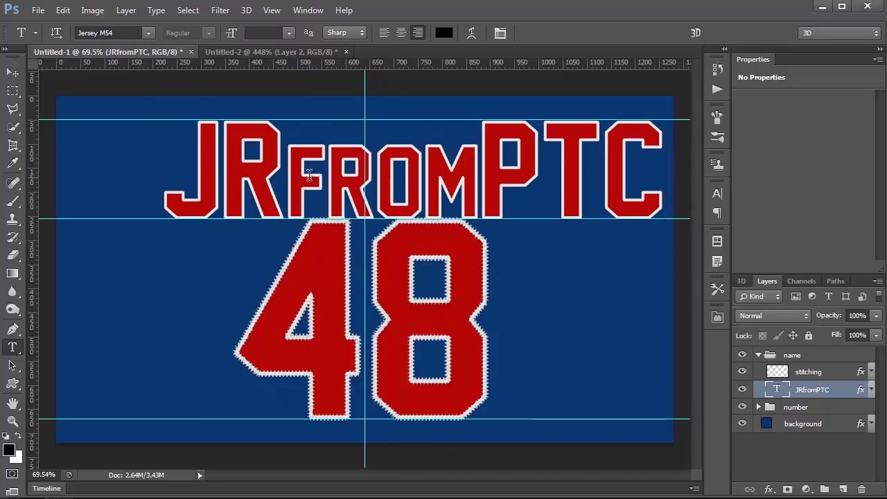
pyautogui.press('v')
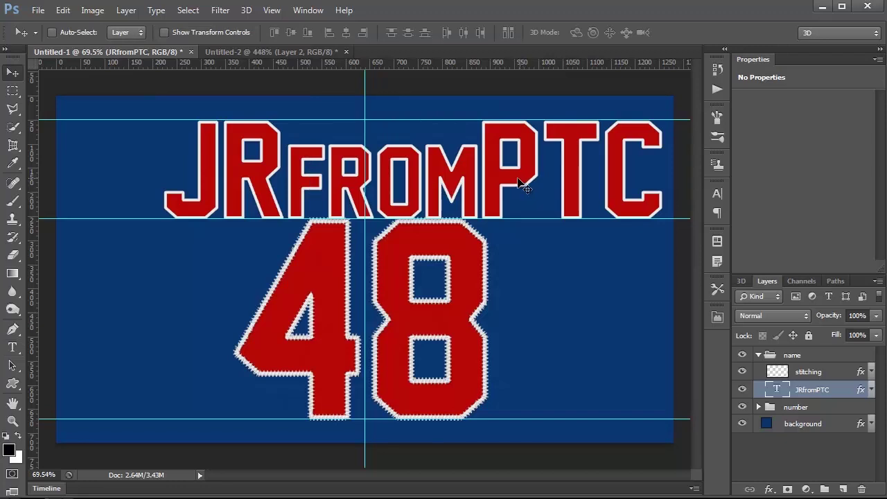
pyautogui.moveTo(524, 181); pyautogui.dragTo(462, 186)
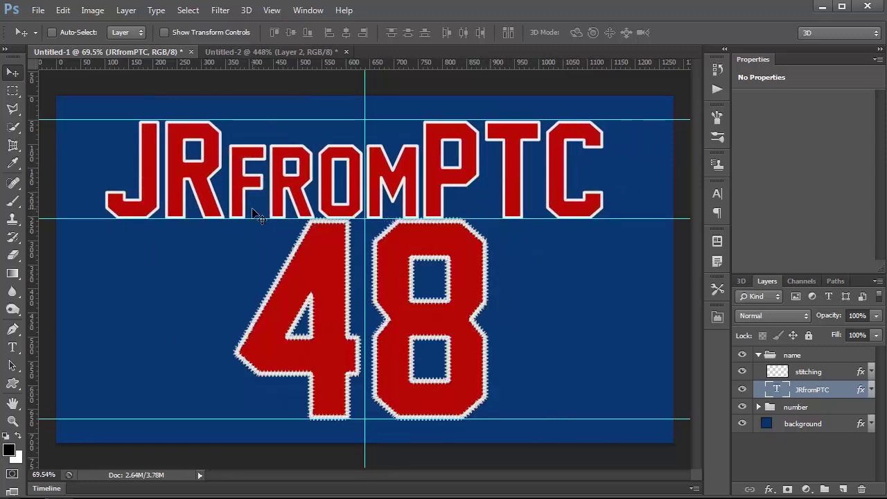
# Warp the name text with a horizontal Arc style and a slight positive bend
pyautogui.doubleClick(778, 393)
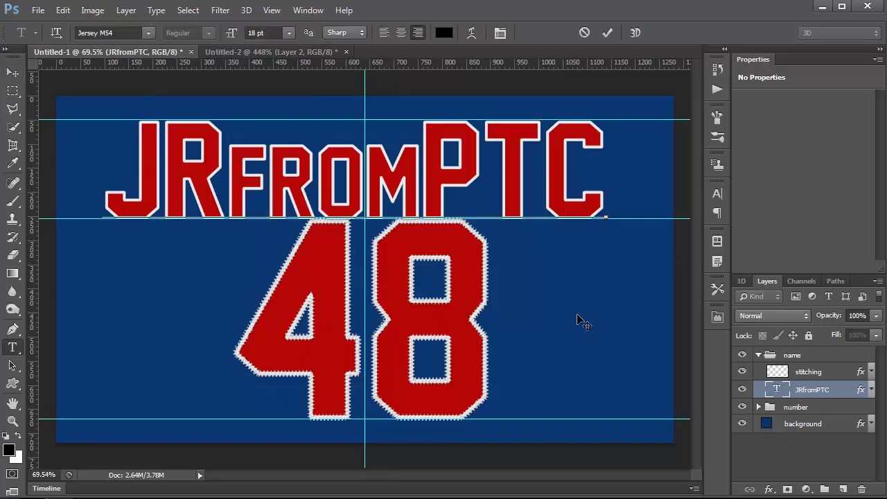
pyautogui.click(471, 33)
pyautogui.moveTo(175, 23); pyautogui.dragTo(521, 134)
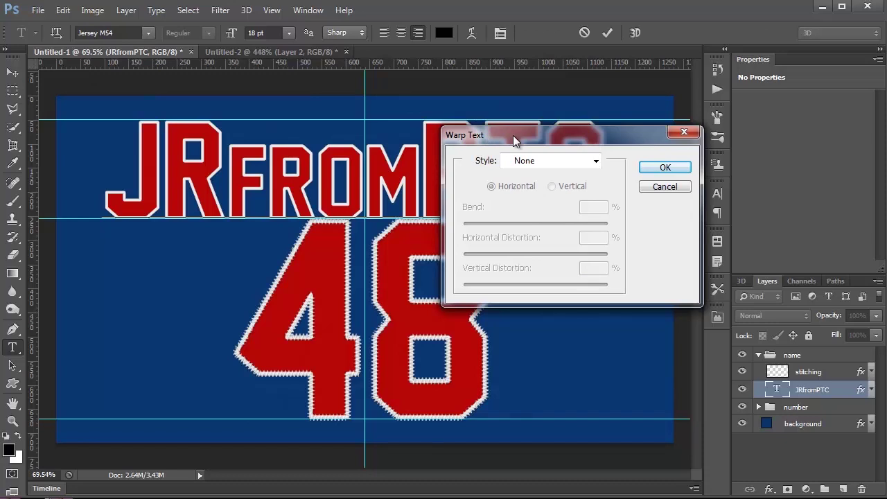
pyautogui.click(527, 162)
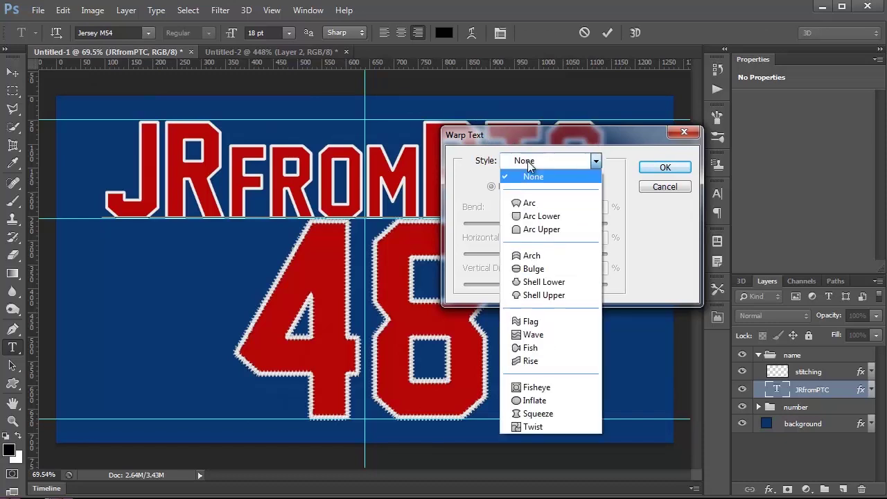
pyautogui.click(539, 209)
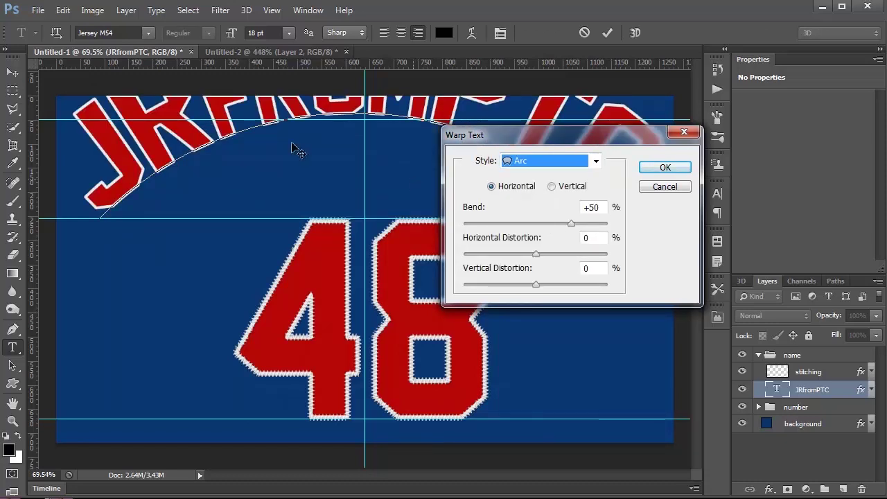
pyautogui.moveTo(570, 220); pyautogui.dragTo(551, 227)
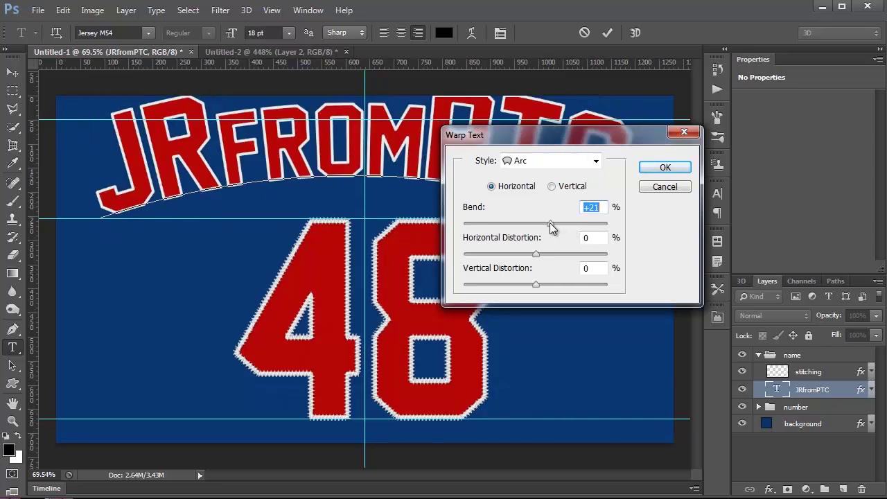
pyautogui.moveTo(551, 227); pyautogui.dragTo(546, 227)
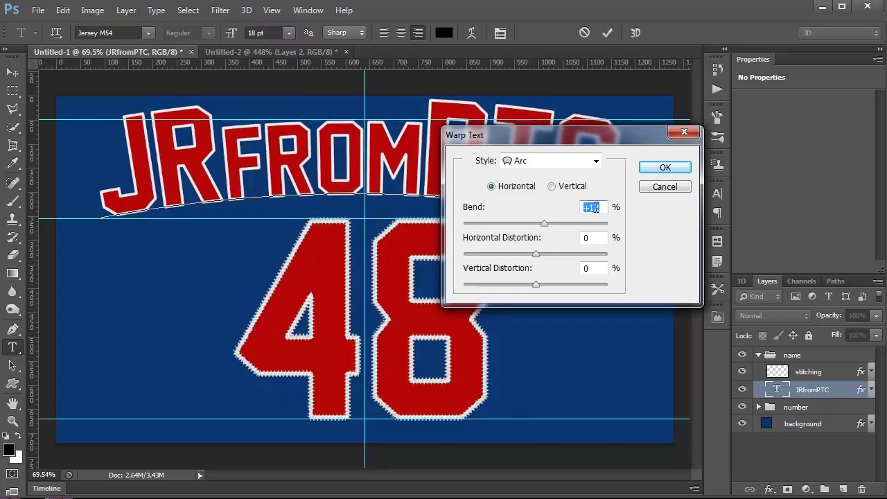
pyautogui.click(653, 170)
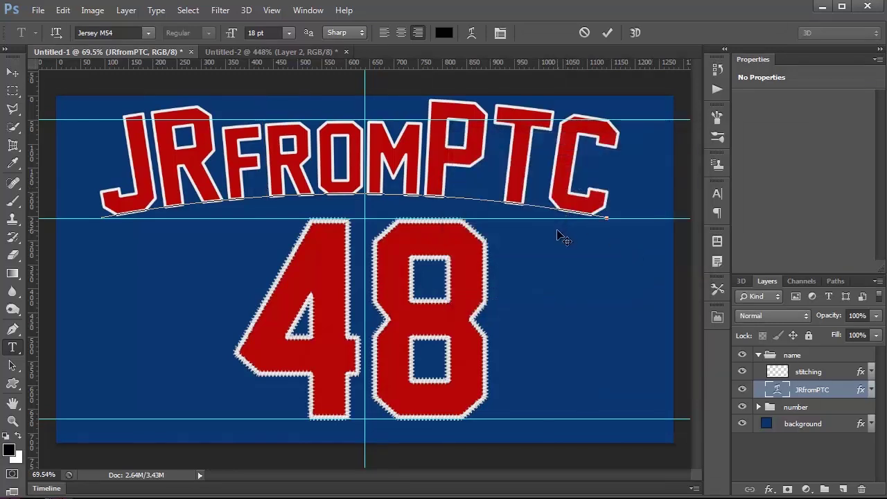
pyautogui.hotkey('ctrl', 'Return')
pyautogui.press('v')
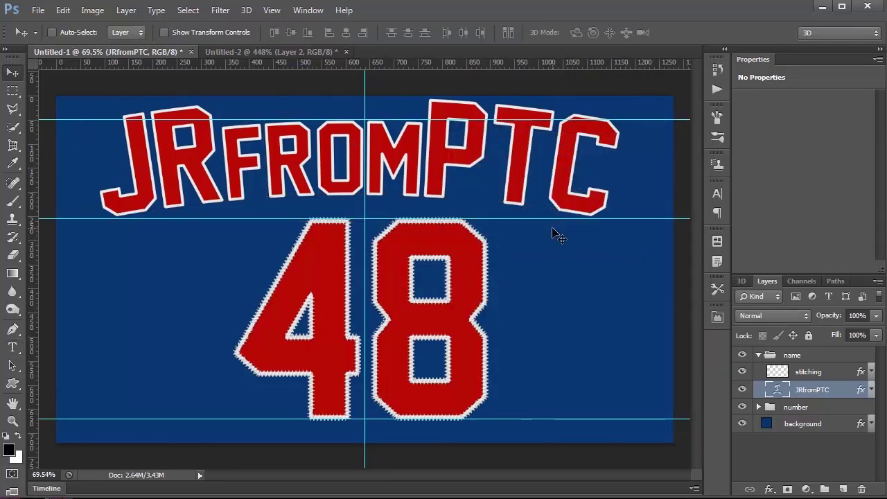
# Scale the arched name to about 81% and centre it on the vertical guide, just above the large number
pyautogui.hotkey('ctrl', 't')
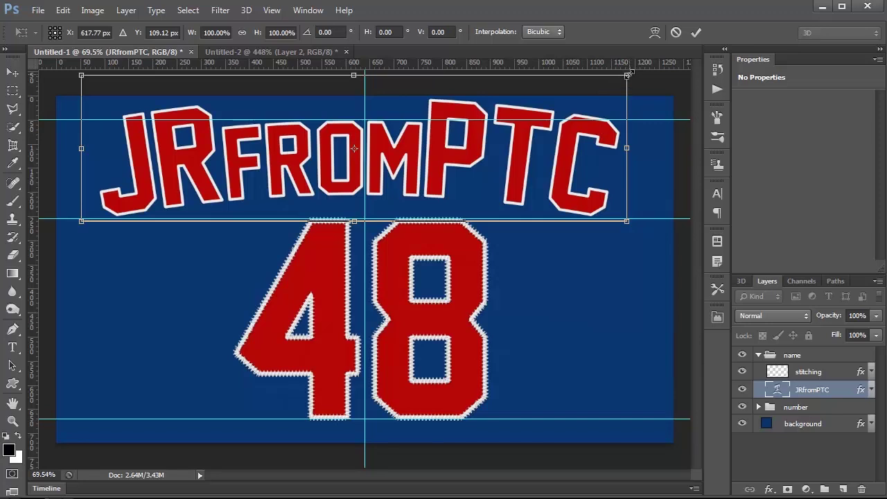
pyautogui.moveTo(629, 74); pyautogui.dragTo(574, 88)
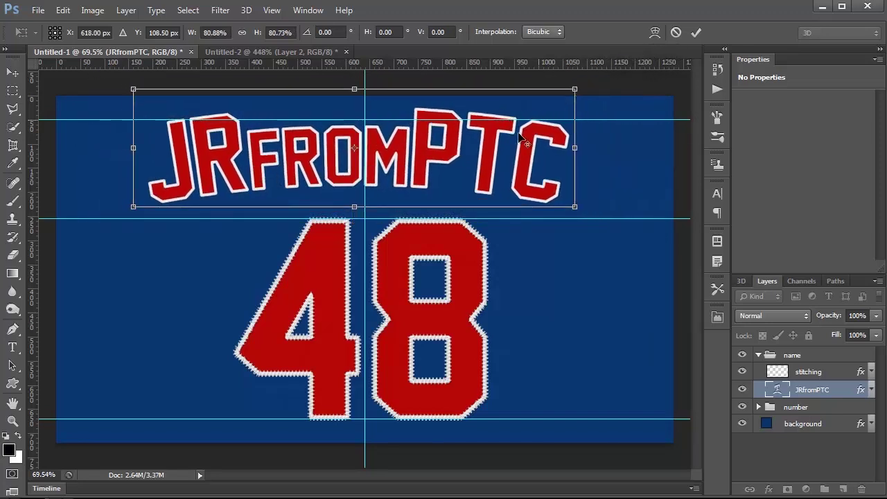
pyautogui.moveTo(534, 155); pyautogui.dragTo(545, 169)
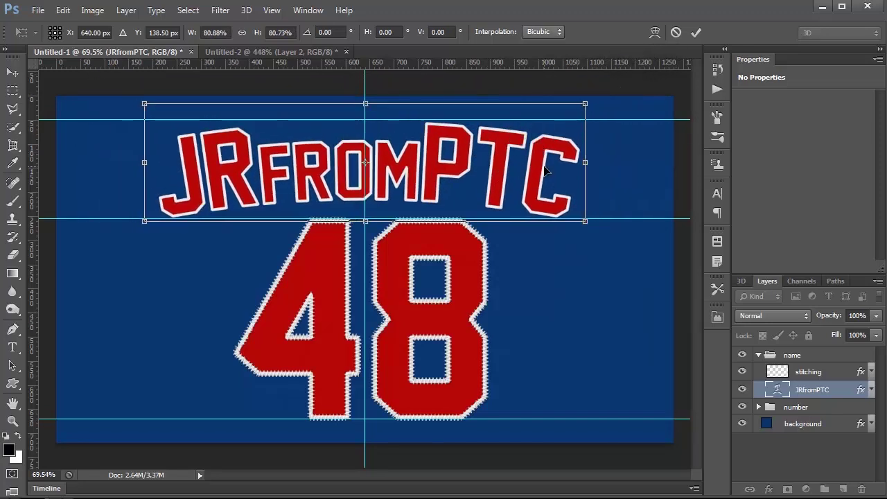
pyautogui.hotkey('alt', 'space')
pyautogui.press('Return')
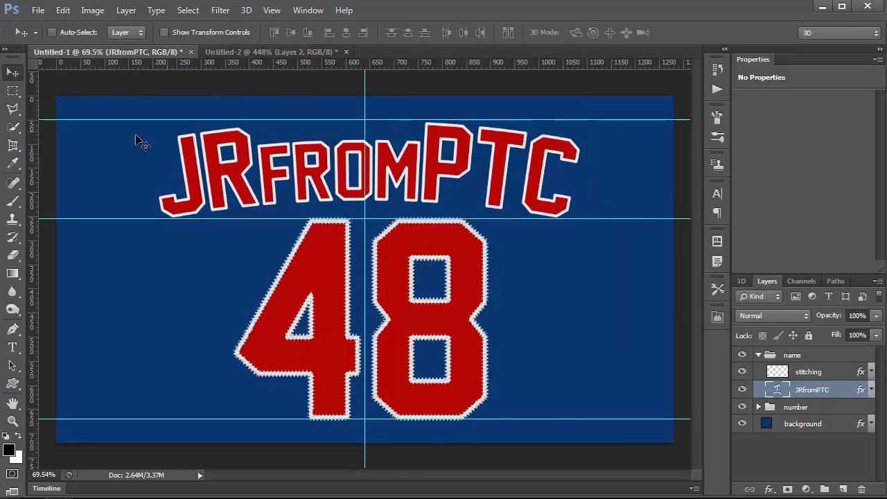
# Load the name text's outline as a selection and make a work path from it with 0.5 pixels tolerance
pyautogui.keyDown('ctrl'); pyautogui.click(777, 392); pyautogui.keyUp('ctrl')
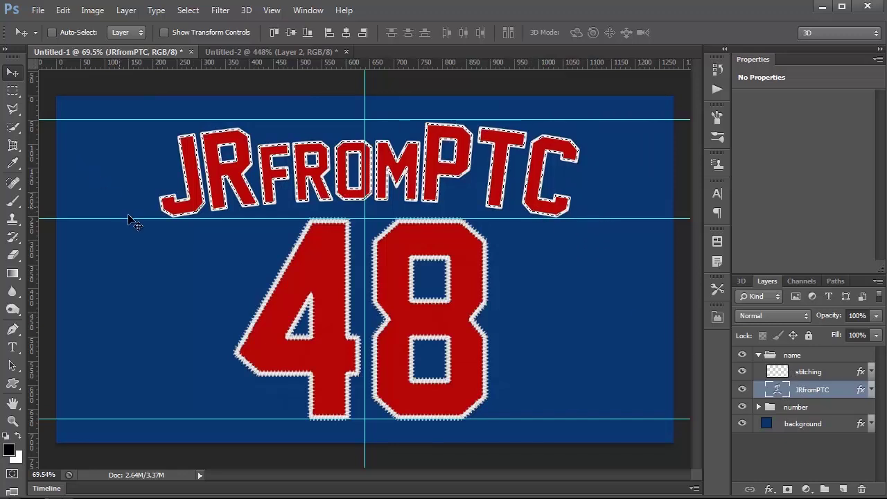
pyautogui.click(837, 283)
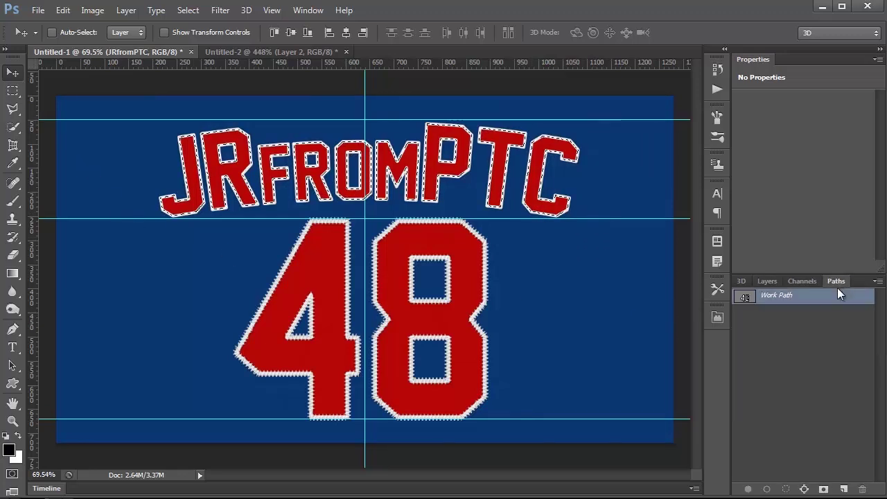
pyautogui.click(877, 281)
pyautogui.click(855, 333)
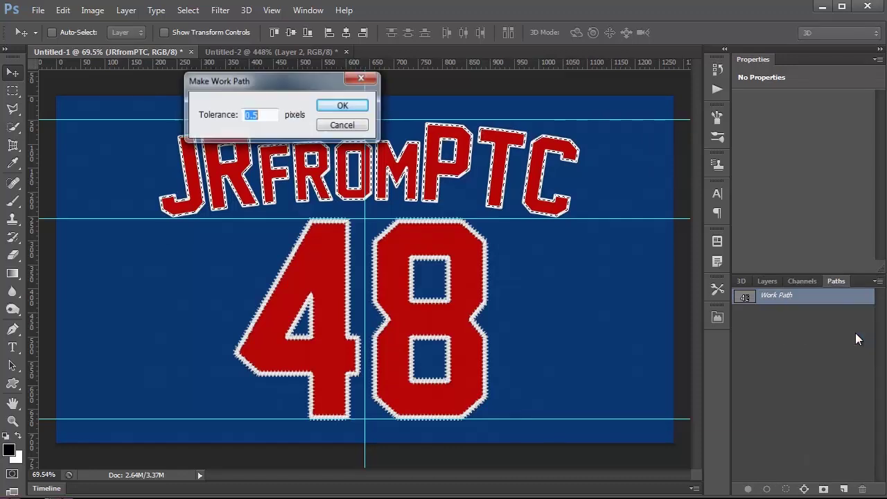
pyautogui.click(342, 106)
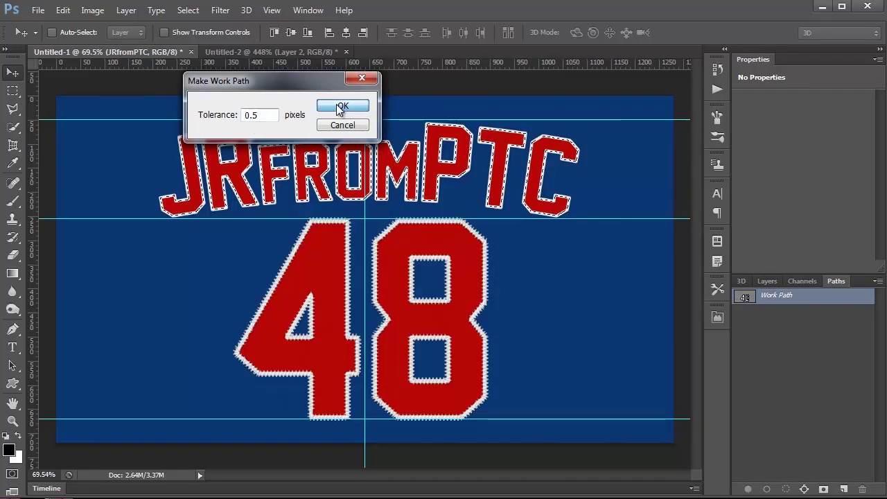
# Try stroking the name's work path with the Brush on the stitching layer, hide the guides, and undo the stroke
pyautogui.click(766, 281)
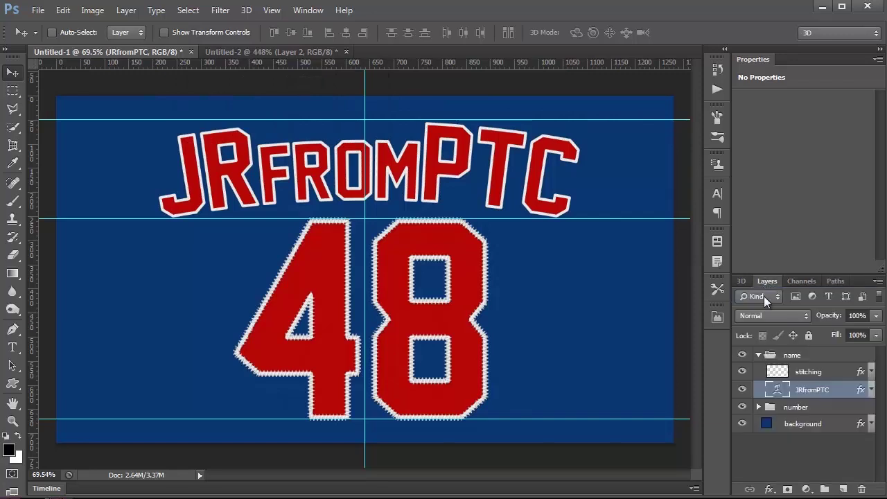
pyautogui.click(781, 375)
pyautogui.click(838, 280)
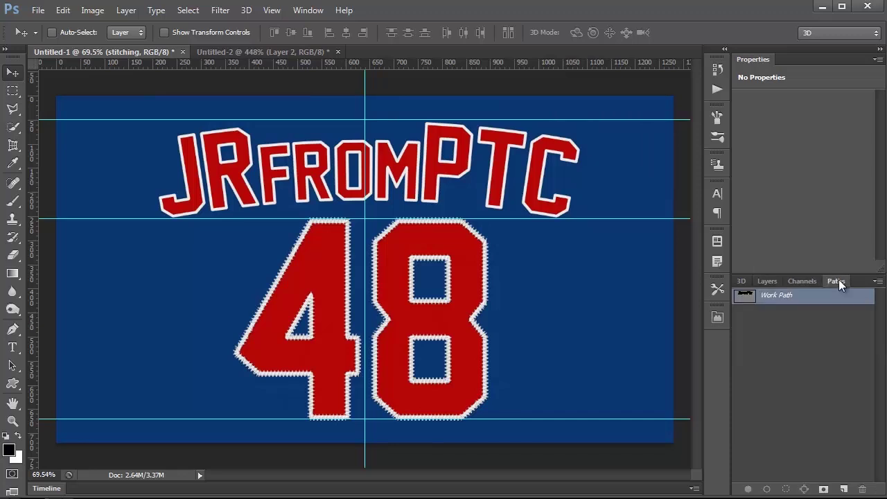
pyautogui.click(12, 365)
pyautogui.moveTo(125, 147); pyautogui.dragTo(627, 211)
pyautogui.click(878, 281)
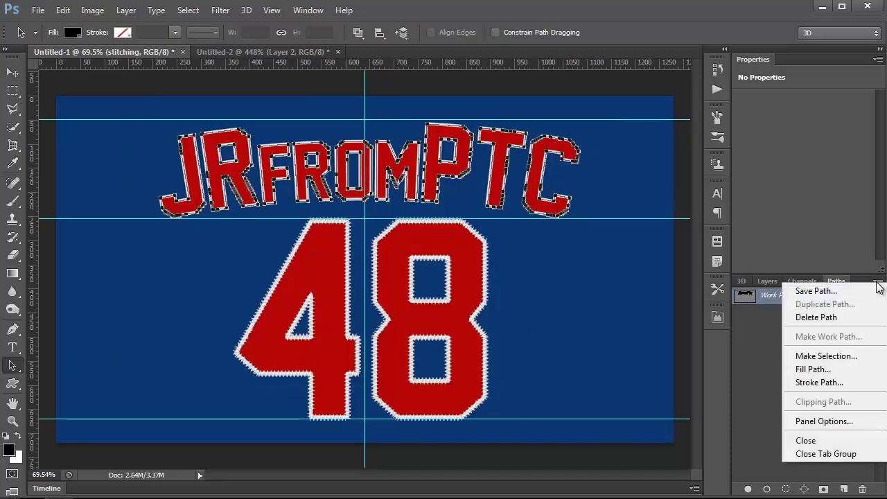
pyautogui.click(849, 382)
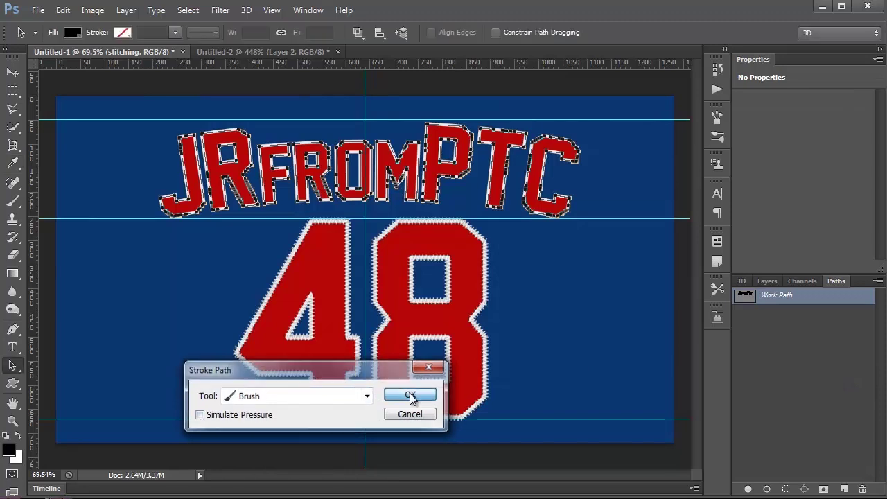
pyautogui.click(409, 394)
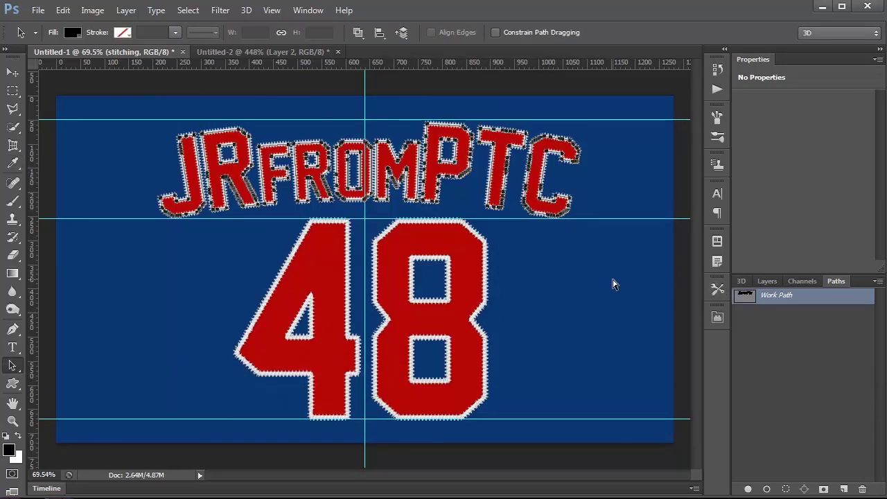
pyautogui.hotkey('ctrl', 'h')
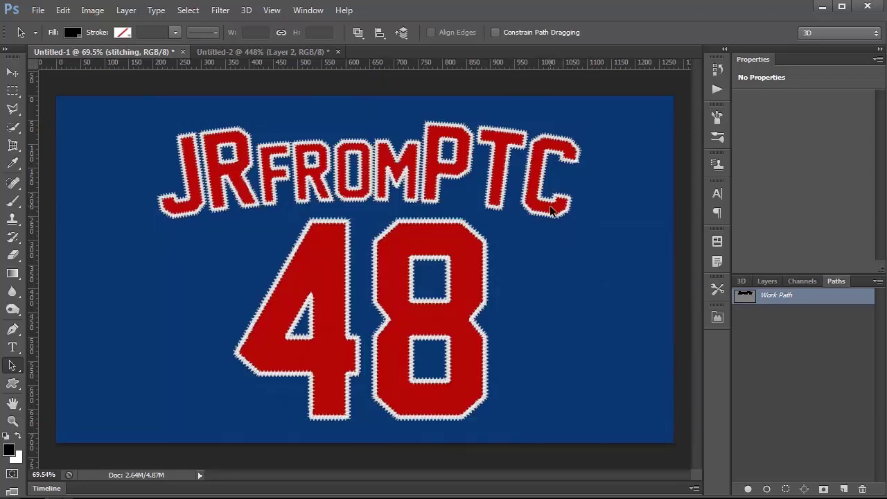
pyautogui.hotkey('ctrl', 'alt', 'z')
pyautogui.hotkey('ctrl', 'alt', 'z')
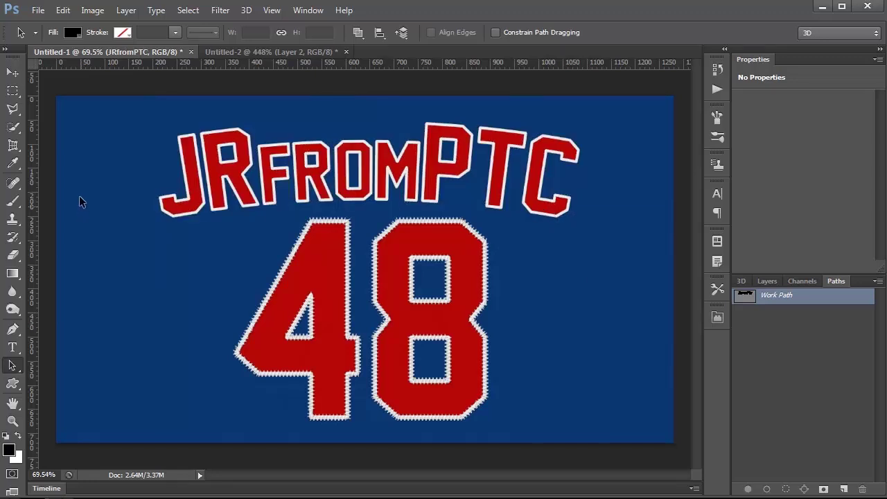
# Set the V-shaped stitch brush to a size of 12 px
pyautogui.click(13, 201)
pyautogui.click(70, 33)
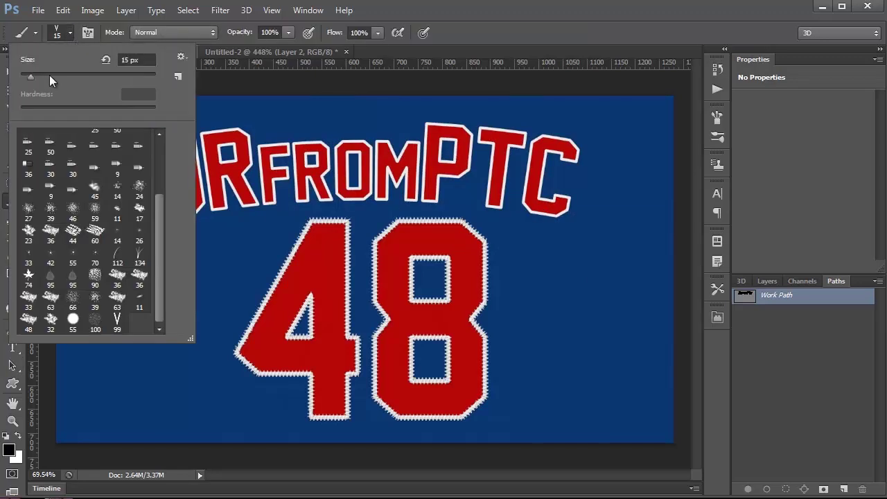
pyautogui.click(131, 61)
pyautogui.write('1')
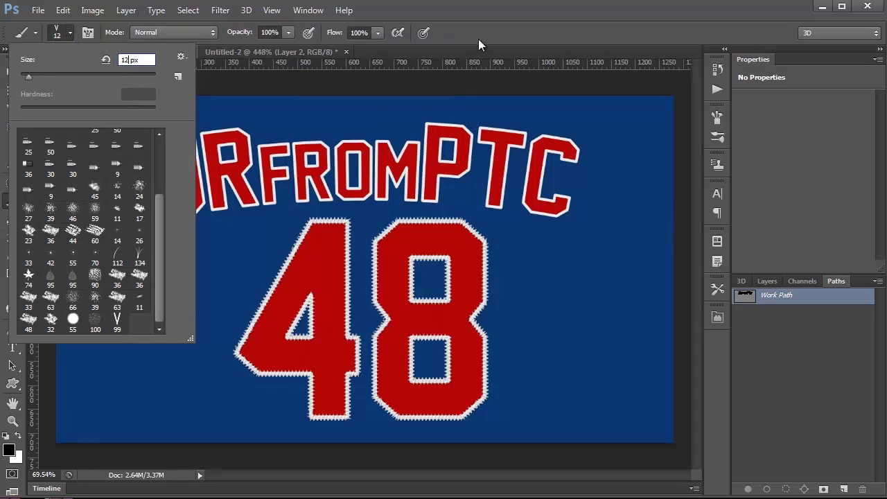
pyautogui.press('Return')
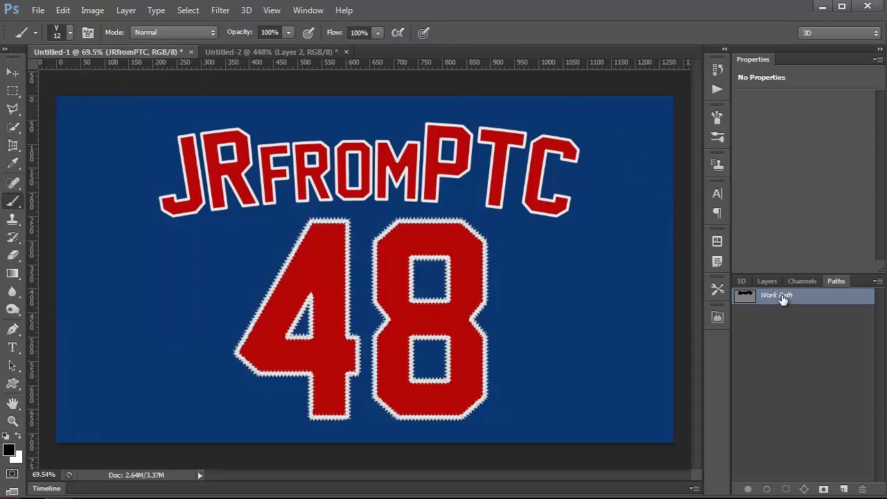
# Stroke the whole name path with the 12 px Brush on the stitching layer, without simulated pressure, and hide the path and guides
pyautogui.click(13, 365)
pyautogui.moveTo(129, 153); pyautogui.dragTo(682, 179)
pyautogui.click(766, 280)
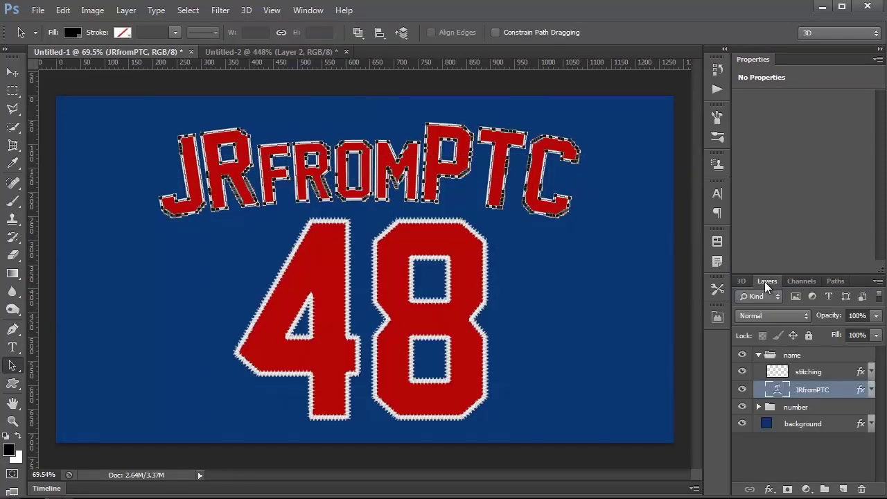
pyautogui.click(808, 371)
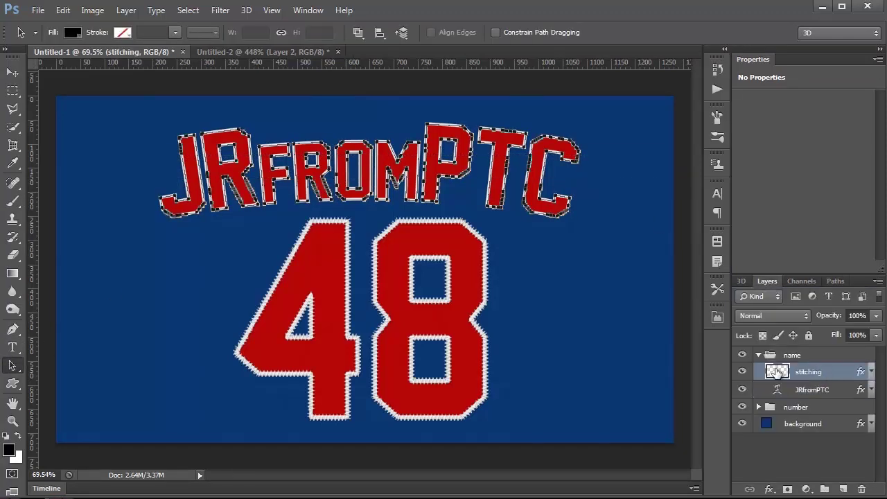
pyautogui.click(835, 281)
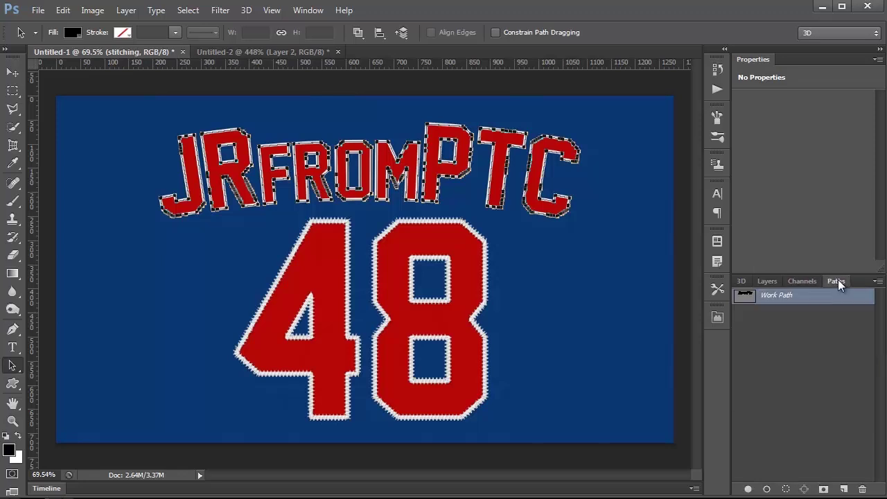
pyautogui.click(877, 281)
pyautogui.click(818, 383)
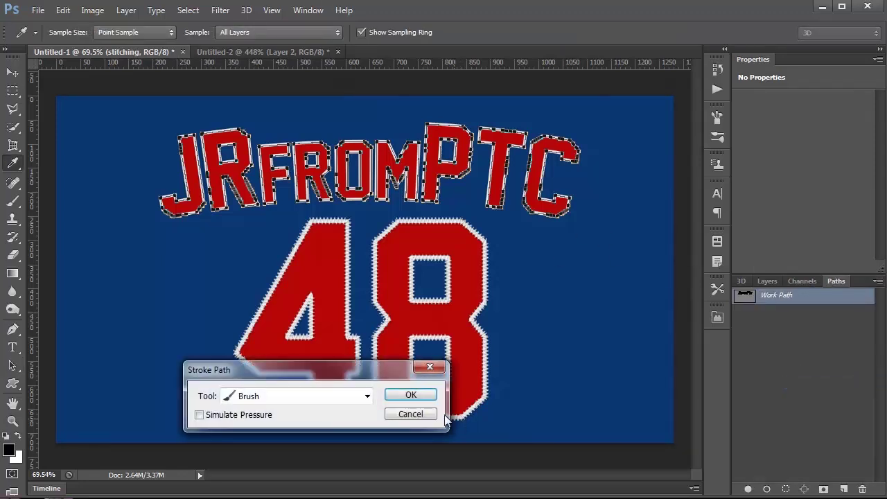
pyautogui.click(409, 394)
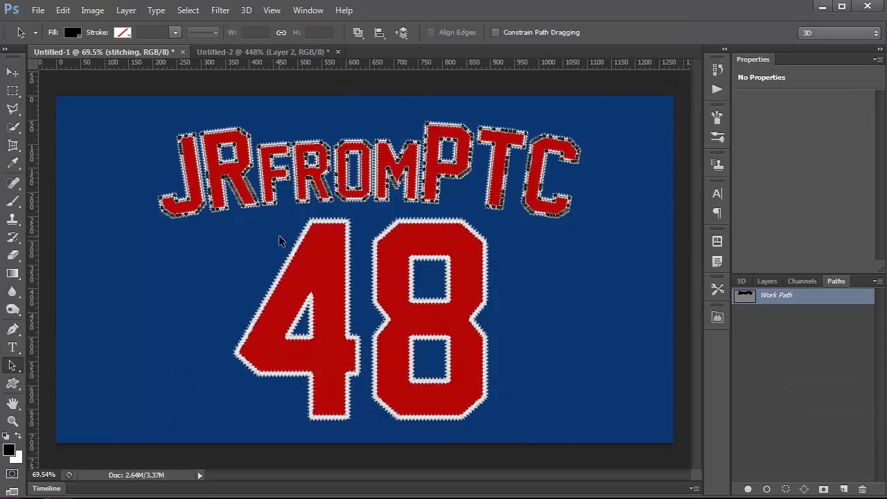
pyautogui.hotkey('ctrl', 'h')
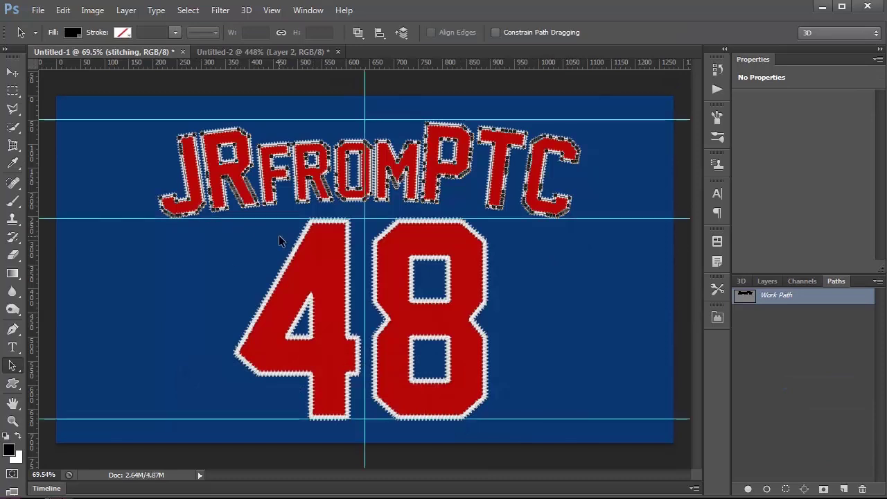
pyautogui.hotkey('ctrl', 'h')
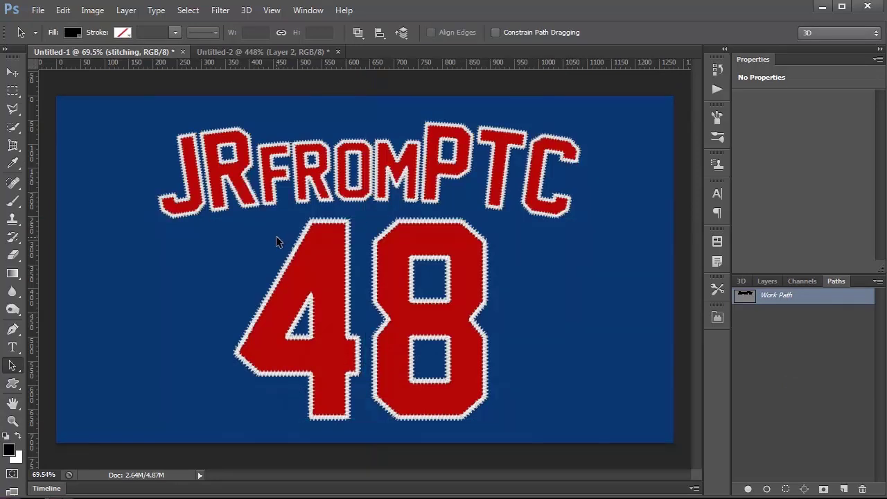
# Collapse the name layer group and make it the active layer
pyautogui.press('alt')
pyautogui.scroll(-2, 319, 221)
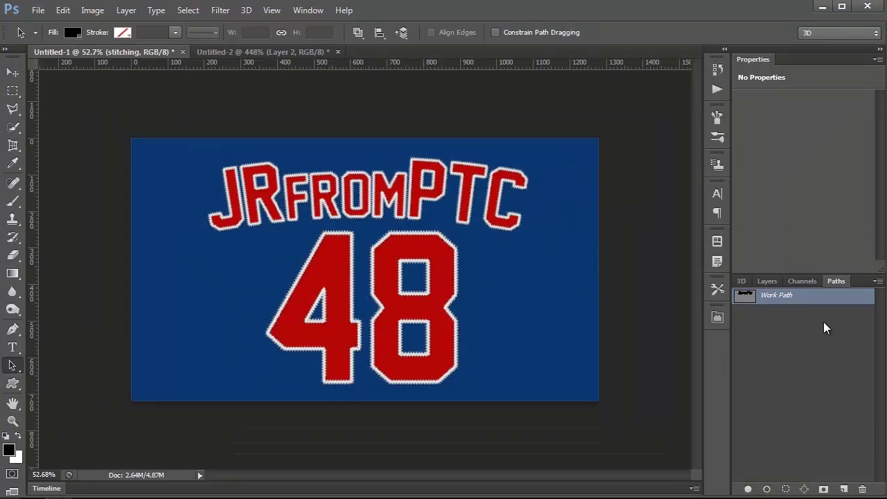
pyautogui.click(766, 281)
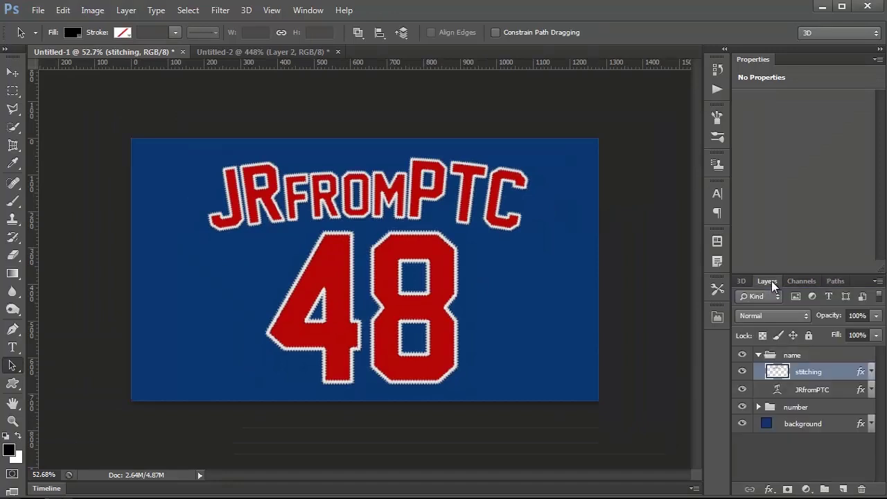
pyautogui.click(759, 356)
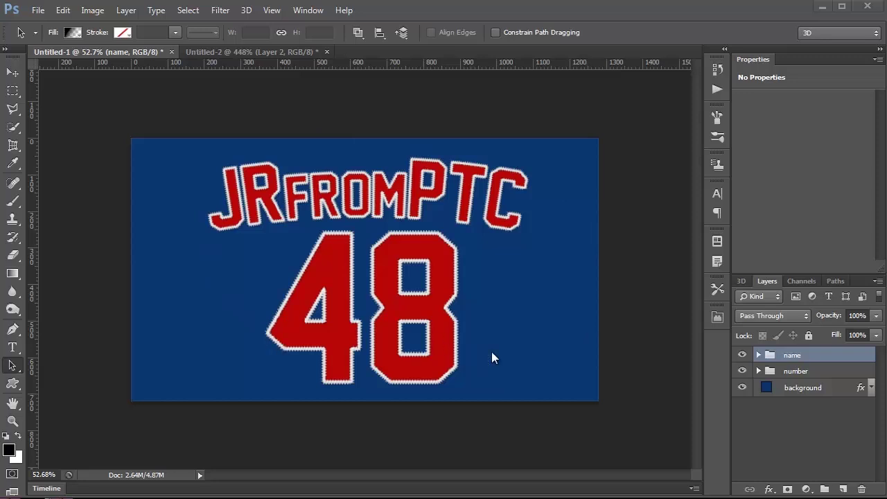
pyautogui.click(831, 282)
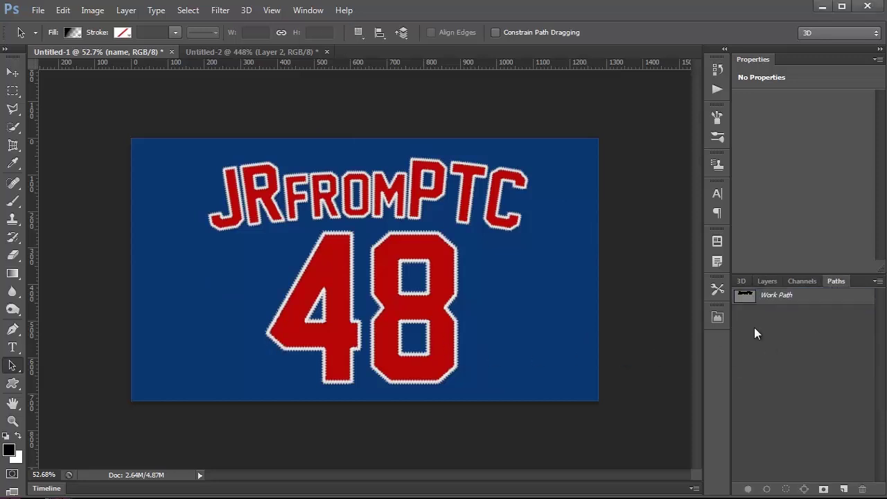
pyautogui.click(765, 283)
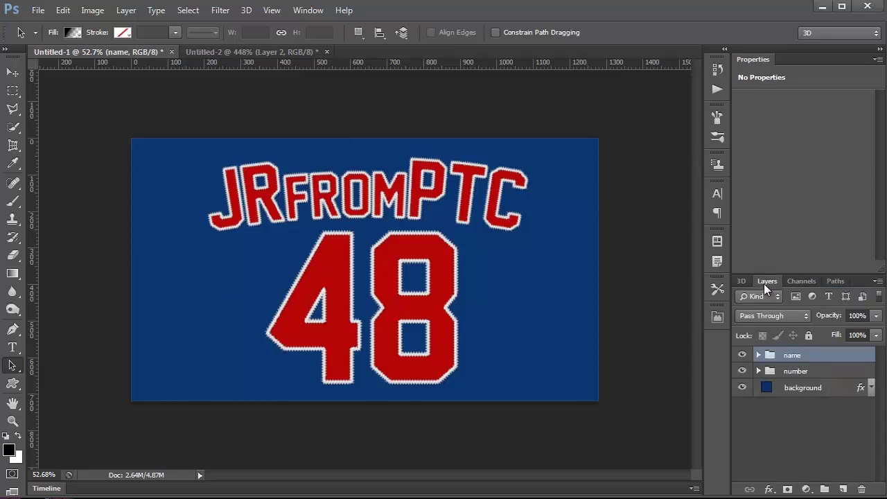
# Add a Gradient Fill layer above the name group with the Radial style and Reverse turned on
pyautogui.click(806, 489)
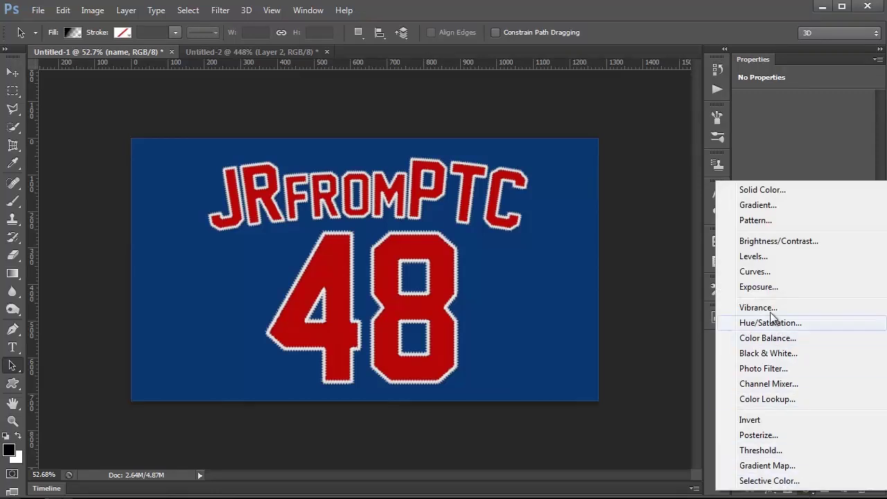
pyautogui.click(771, 205)
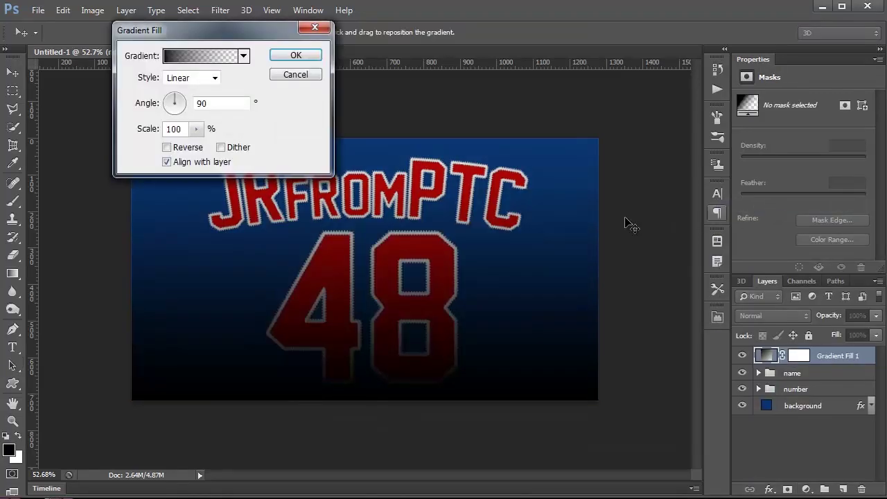
pyautogui.click(193, 78)
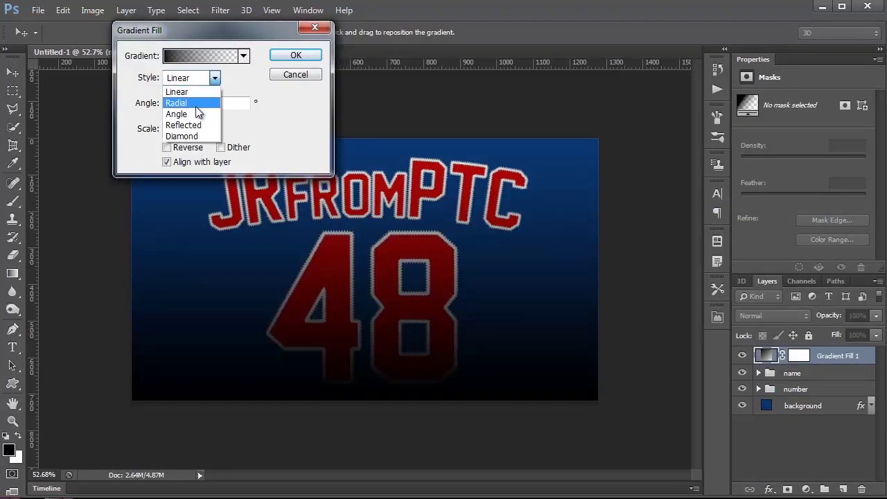
pyautogui.click(196, 103)
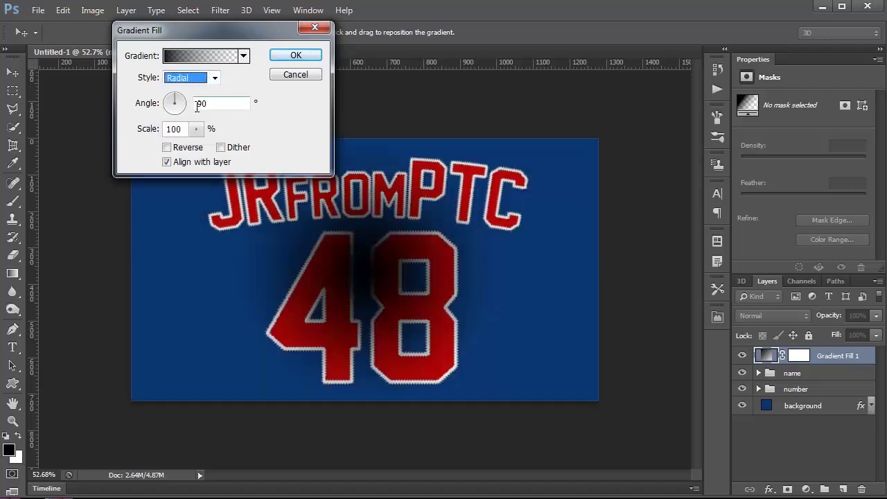
pyautogui.click(167, 147)
# Use the Foreground to Transparent preset for the gradient fill, scale it to 278%, and accept the fill
pyautogui.click(244, 56)
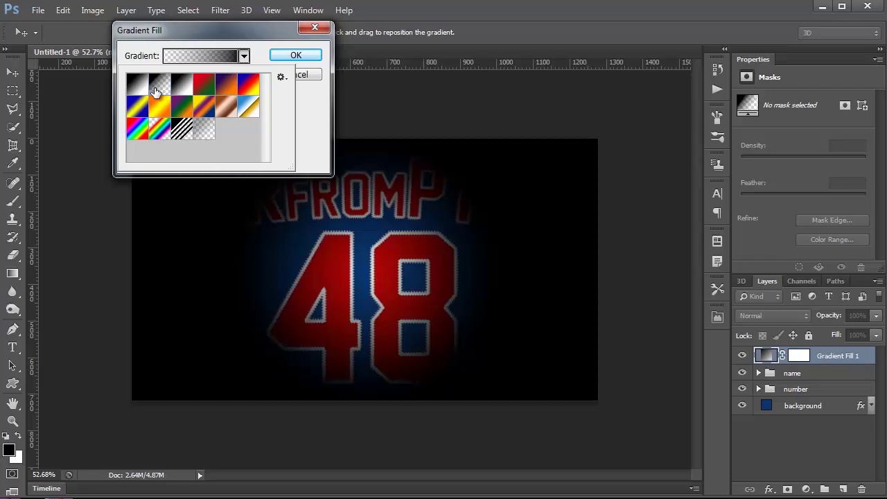
pyautogui.doubleClick(155, 93)
pyautogui.click(179, 61)
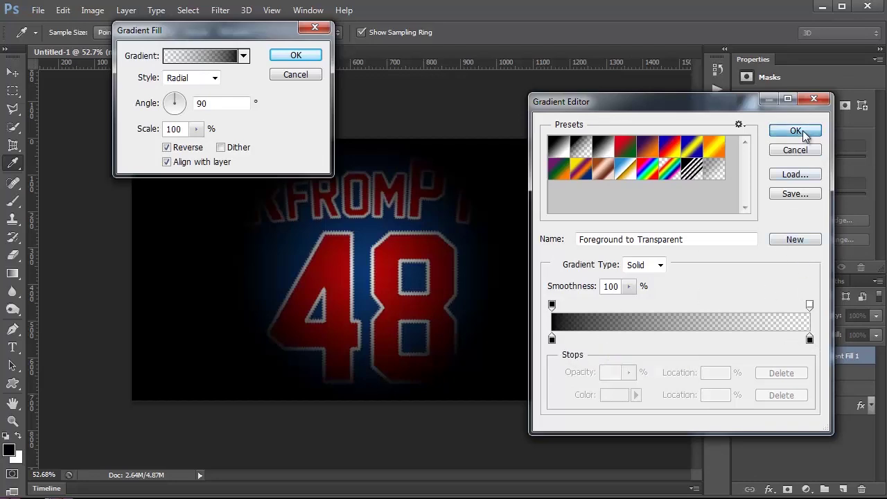
pyautogui.click(798, 131)
pyautogui.click(196, 129)
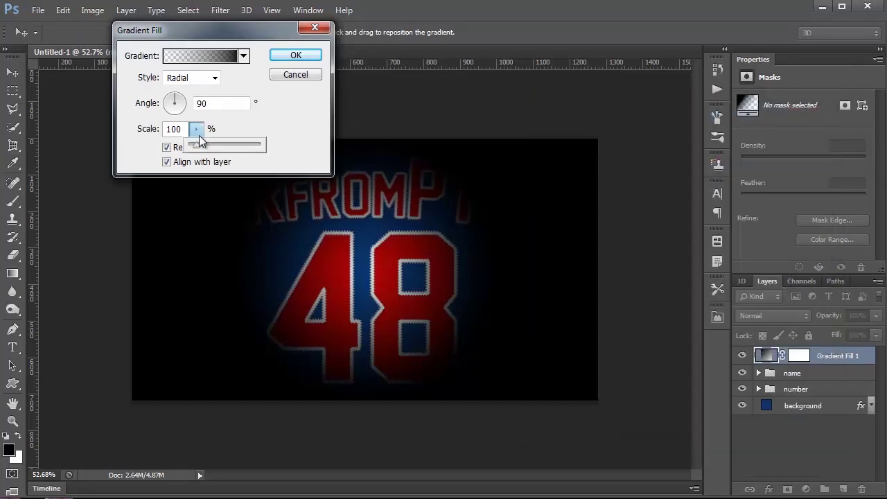
pyautogui.moveTo(198, 144)
pyautogui.mouseDown()
pyautogui.moveTo(224, 149)
pyautogui.moveTo(210, 150)
pyautogui.mouseUp()
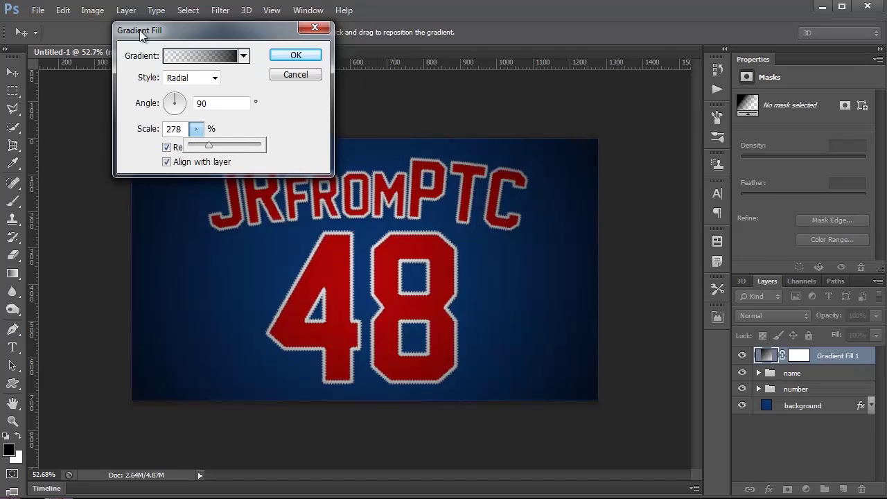
pyautogui.click(296, 55)
pyautogui.click(296, 55)
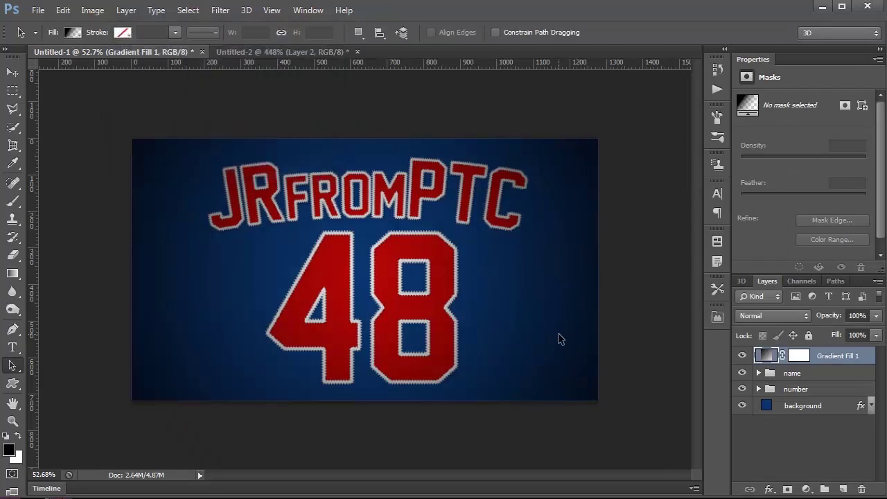
# Duplicate the gradient fill layer and turn off Reverse for the lower gradient fill
pyautogui.moveTo(757, 360); pyautogui.dragTo(842, 491)
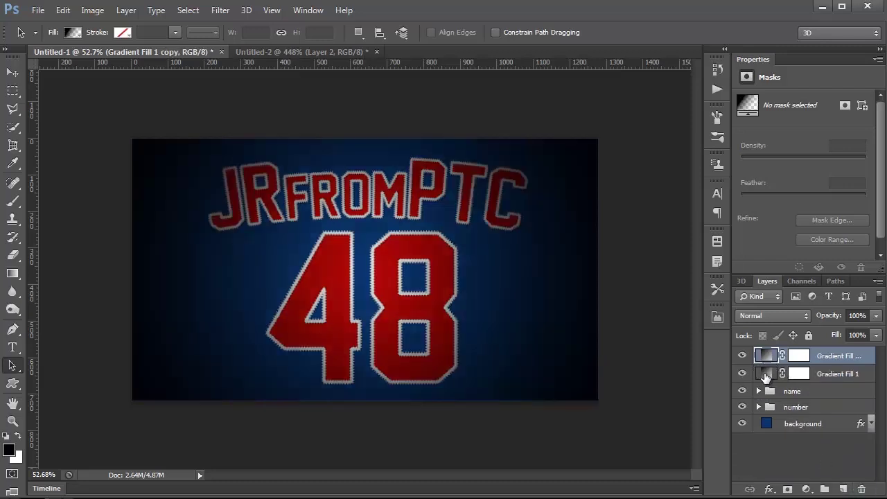
pyautogui.click(765, 374)
pyautogui.doubleClick(764, 374)
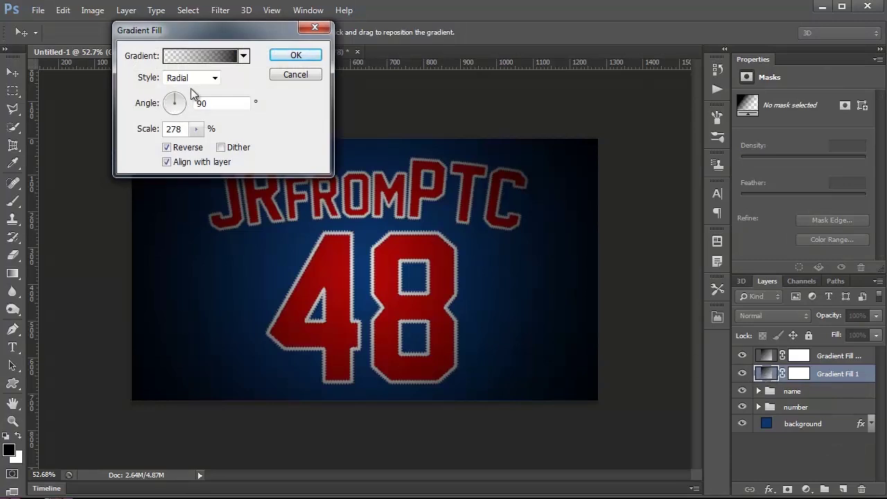
pyautogui.click(167, 148)
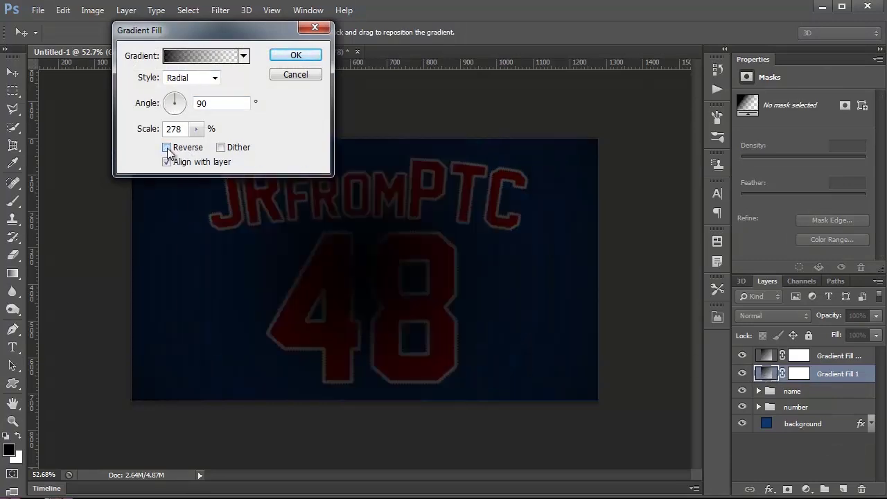
# Change both color stops of the lower fill's gradient to white and accept the edited gradient
pyautogui.click(197, 56)
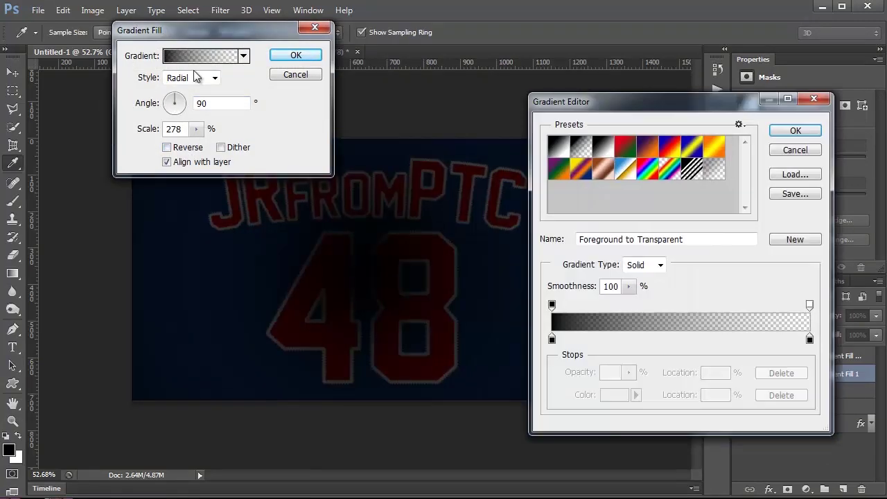
pyautogui.click(551, 340)
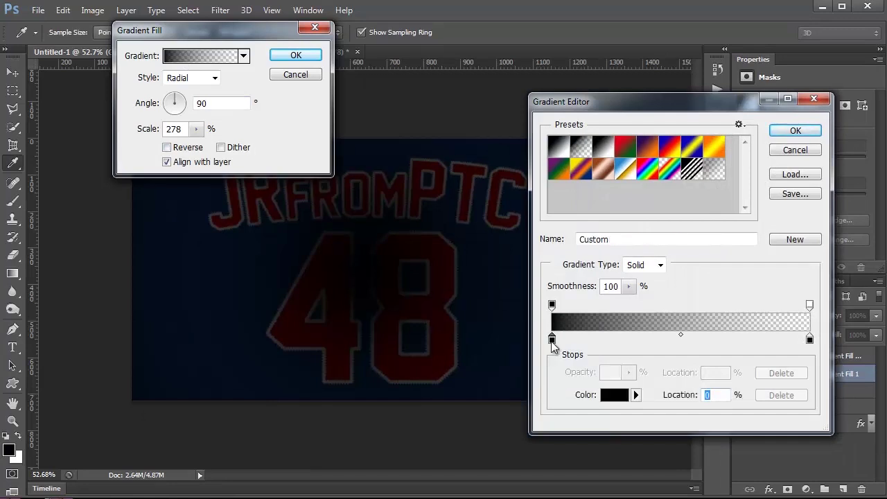
pyautogui.doubleClick(552, 340)
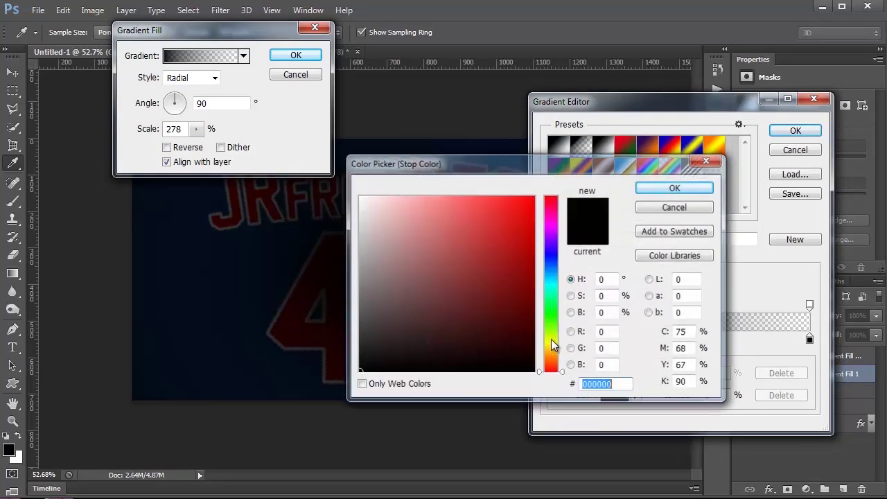
pyautogui.moveTo(381, 234); pyautogui.dragTo(358, 196)
pyautogui.click(675, 187)
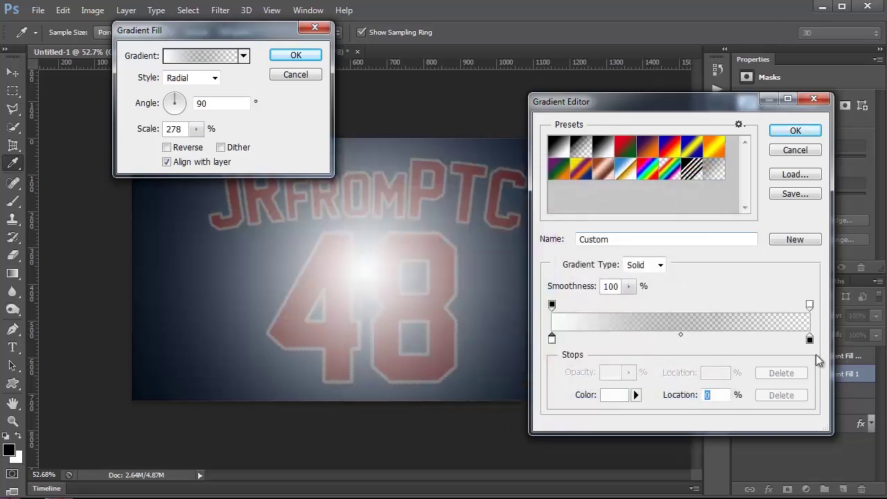
pyautogui.click(809, 339)
pyautogui.doubleClick(809, 339)
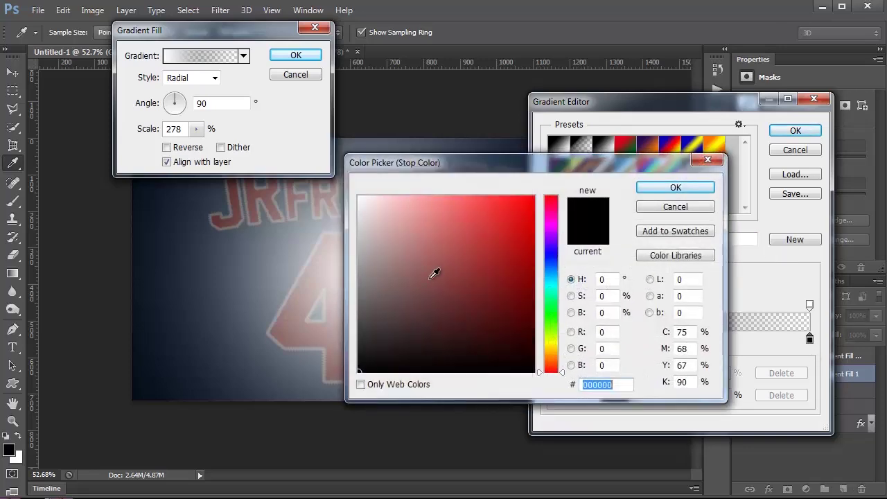
pyautogui.moveTo(380, 234); pyautogui.dragTo(358, 197)
pyautogui.click(675, 187)
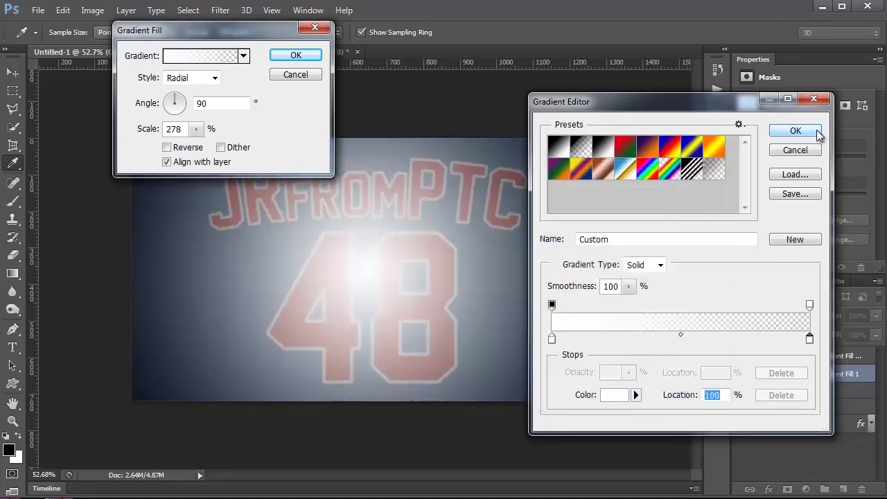
pyautogui.click(795, 130)
# Scale the white radial gradient to 139% and accept the fill
pyautogui.click(196, 129)
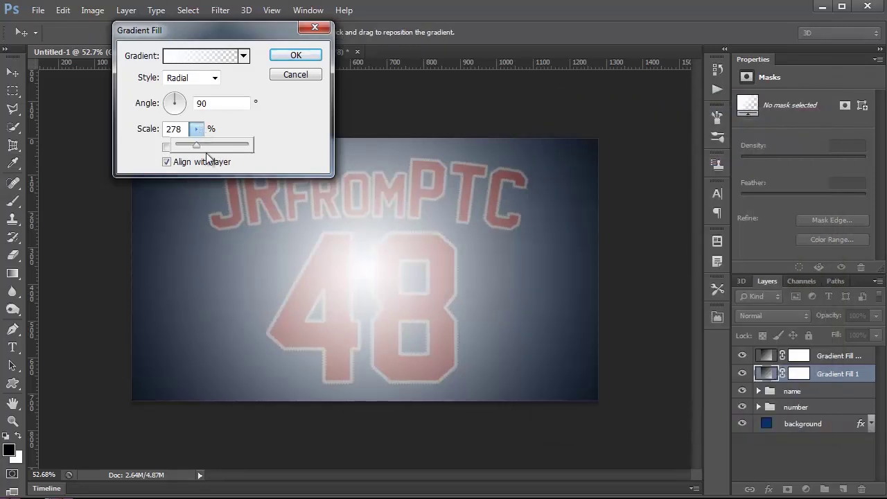
pyautogui.moveTo(191, 145)
pyautogui.mouseDown()
pyautogui.moveTo(178, 144)
pyautogui.moveTo(187, 144)
pyautogui.mouseUp()
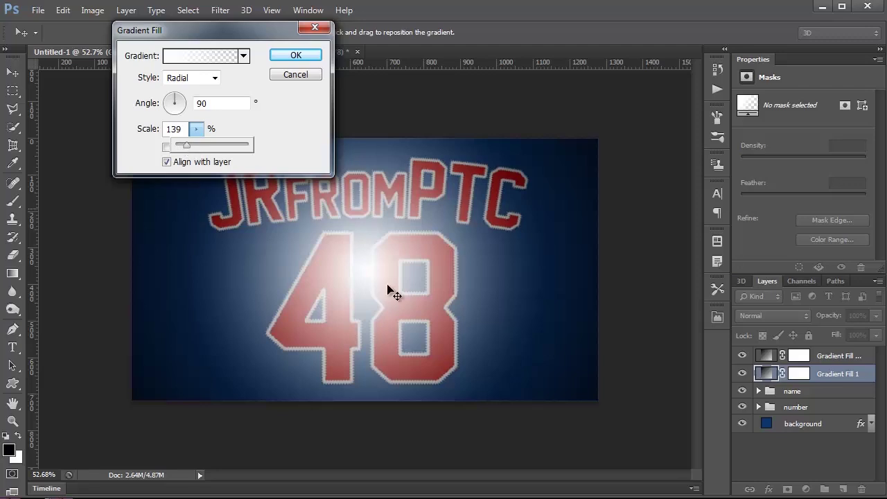
pyautogui.click(310, 55)
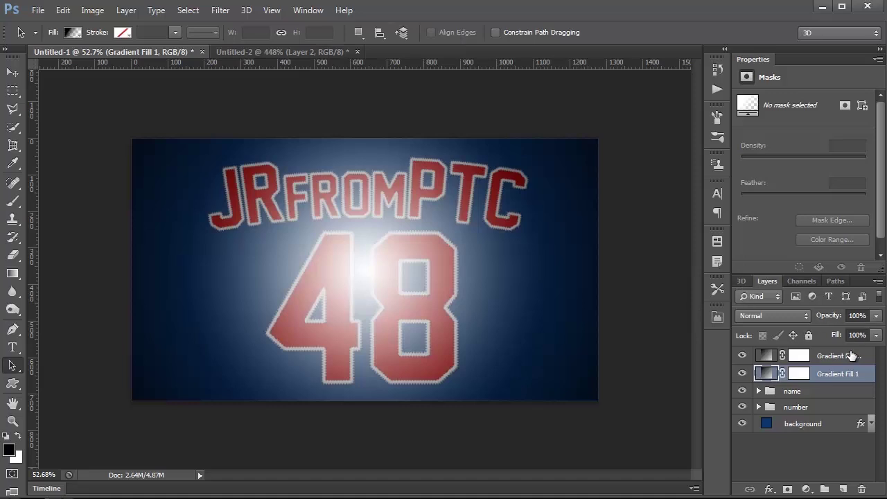
# Set the white gradient fill layer to 30% opacity with the Overlay blend mode
pyautogui.click(876, 316)
pyautogui.moveTo(832, 329); pyautogui.dragTo(826, 329)
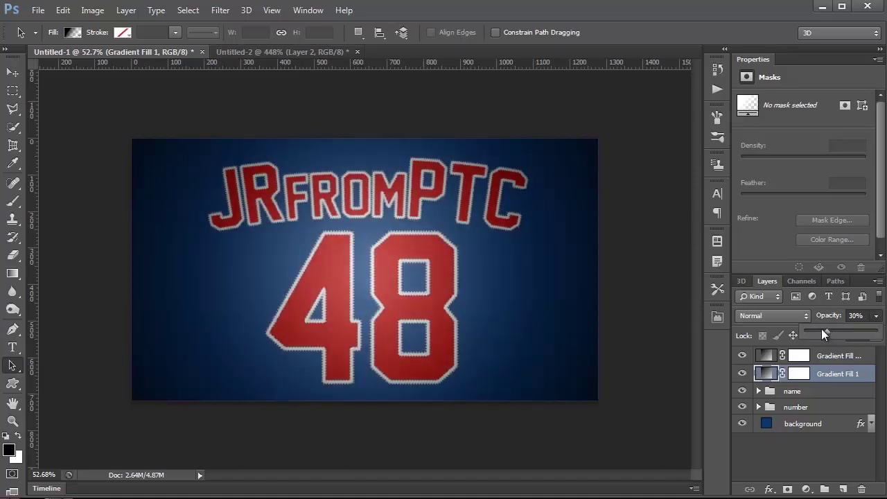
pyautogui.click(783, 315)
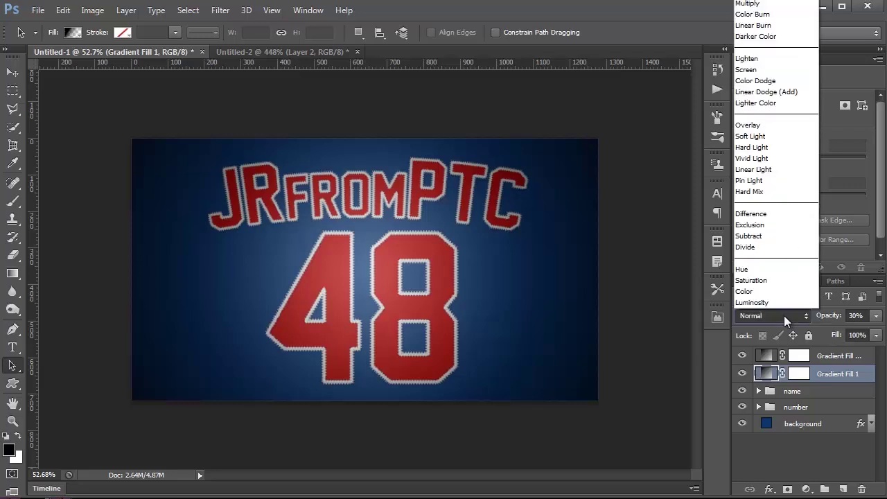
pyautogui.click(752, 124)
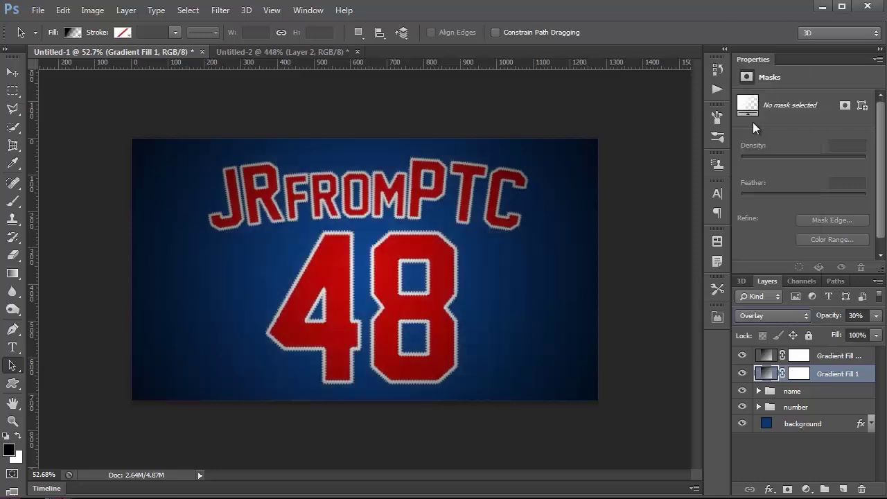
# Lower the upper dark gradient fill to 85% opacity and compare the design with and without it
pyautogui.click(766, 355)
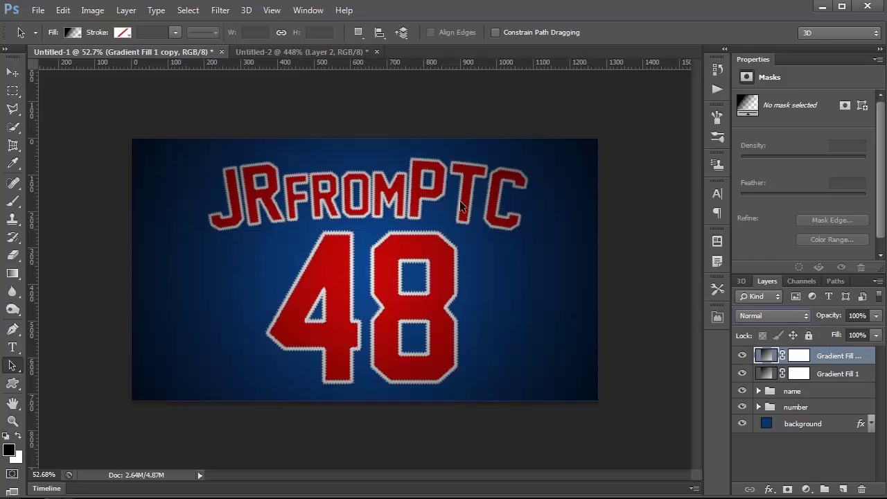
pyautogui.click(877, 316)
pyautogui.moveTo(875, 333); pyautogui.dragTo(871, 334)
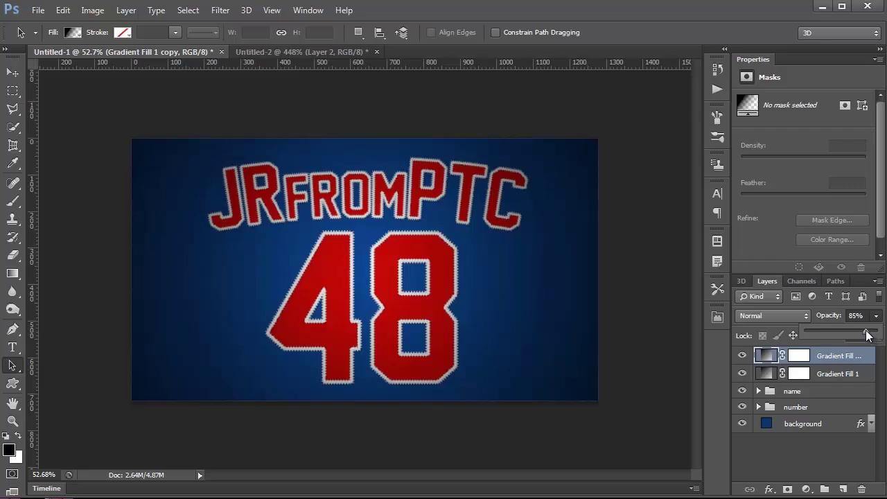
pyautogui.click(742, 356)
pyautogui.click(742, 355)
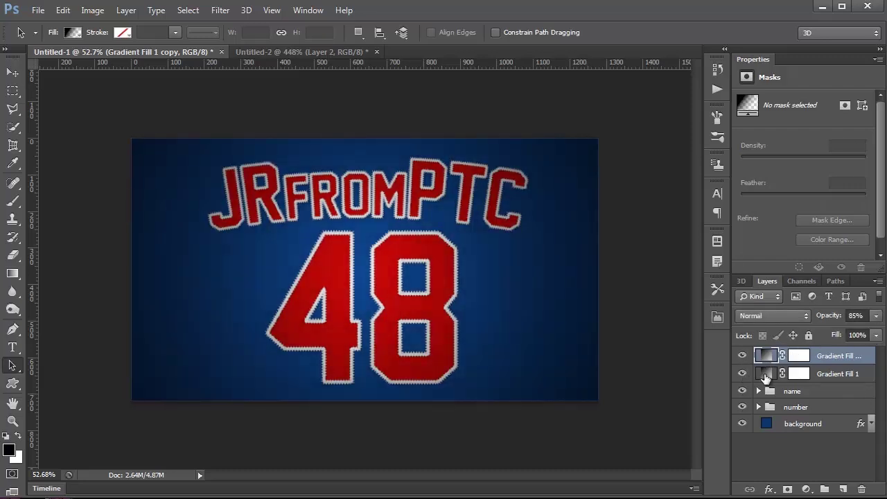
pyautogui.doubleClick(765, 374)
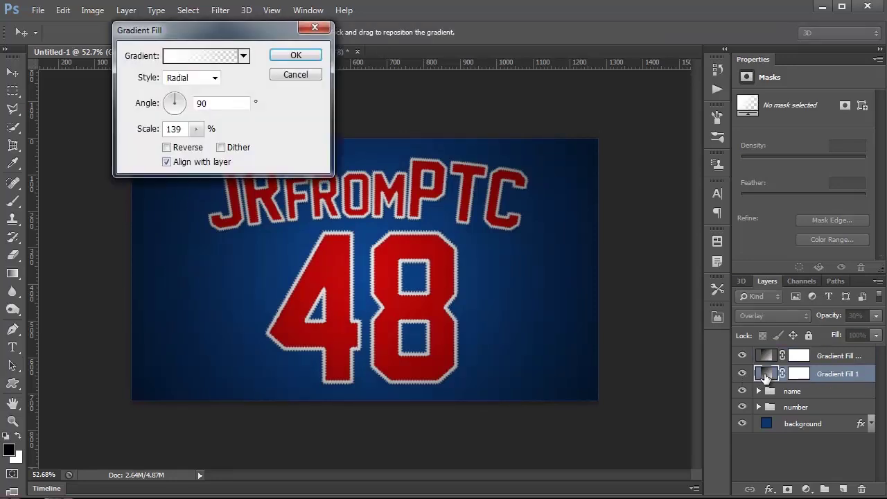
pyautogui.moveTo(298, 329); pyautogui.dragTo(340, 317)
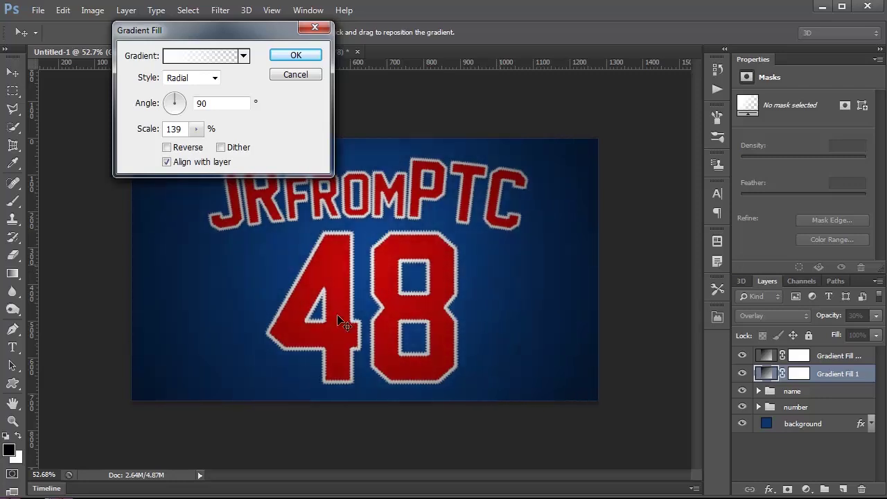
pyautogui.click(298, 75)
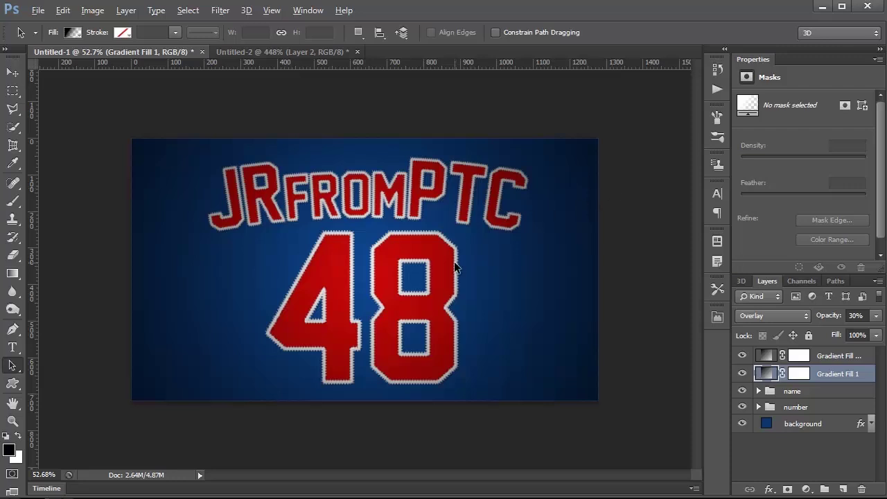
pyautogui.scroll(5, 453, 261)
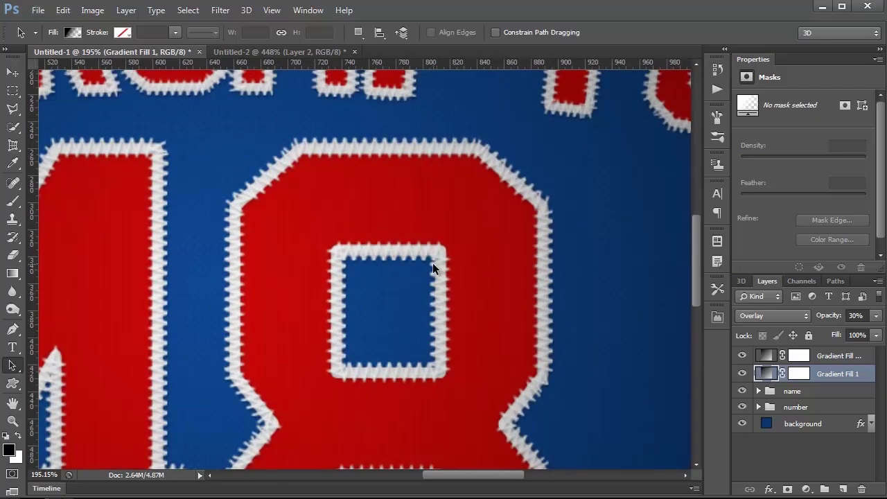
pyautogui.scroll(-3, 432, 264)
pyautogui.scroll(-2, 432, 268)
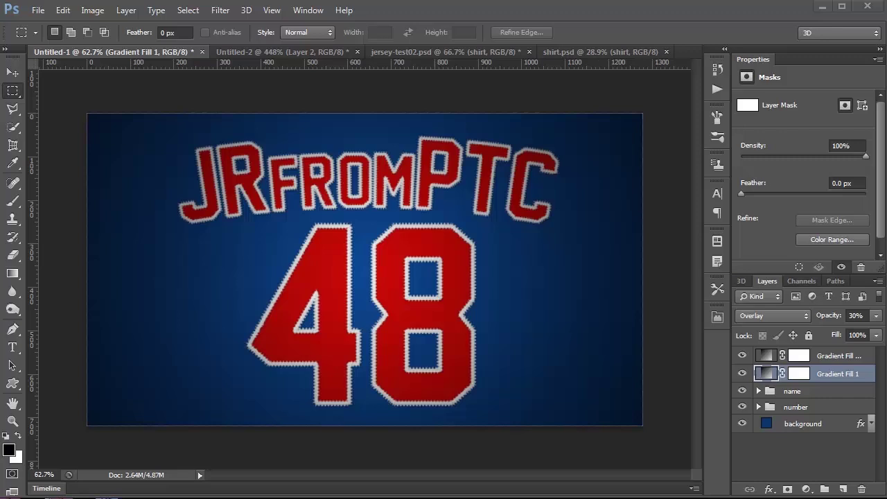
# Group the number group, name group and both gradient fills into a group named text, and check it by toggling its visibility
pyautogui.click(821, 409)
pyautogui.keyDown('shift'); pyautogui.click(843, 356); pyautogui.keyUp('shift')
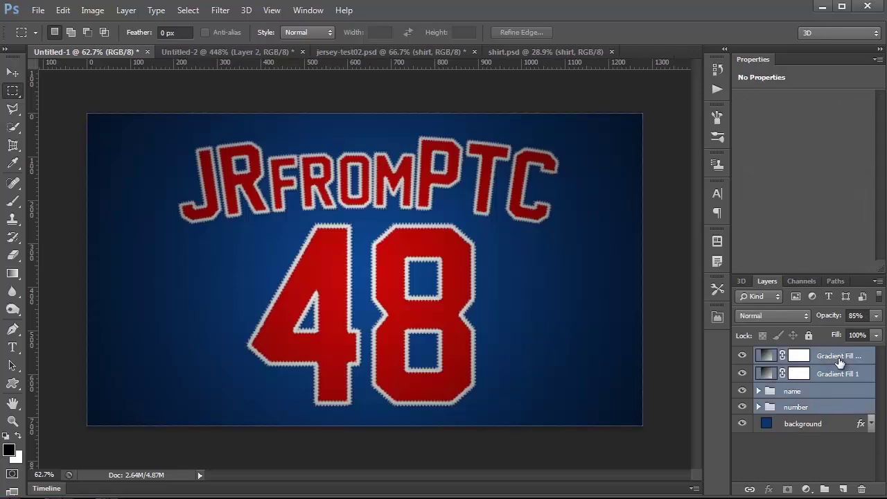
pyautogui.hotkey('ctrl', 'g')
pyautogui.doubleClick(795, 356)
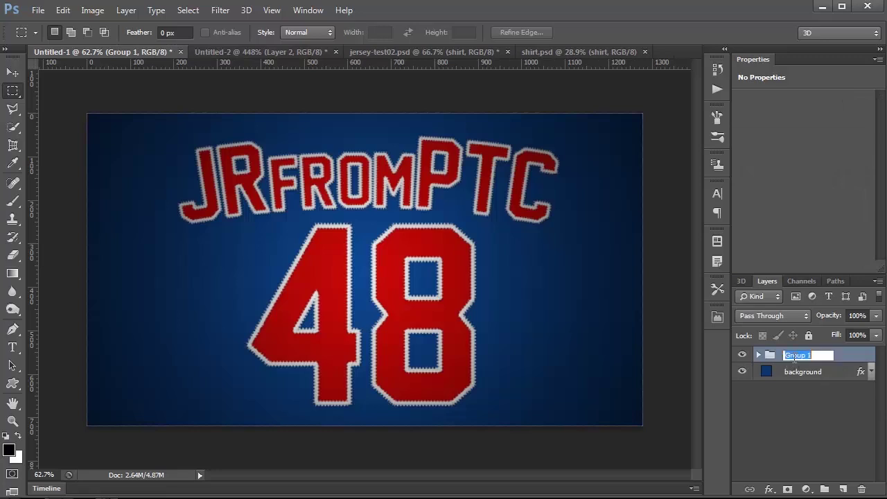
pyautogui.write('text')
pyautogui.click(742, 355)
pyautogui.click(742, 355)
# Move both gradient fill layers out of the text group to the top of the layer stack and collapse the group
pyautogui.click(758, 354)
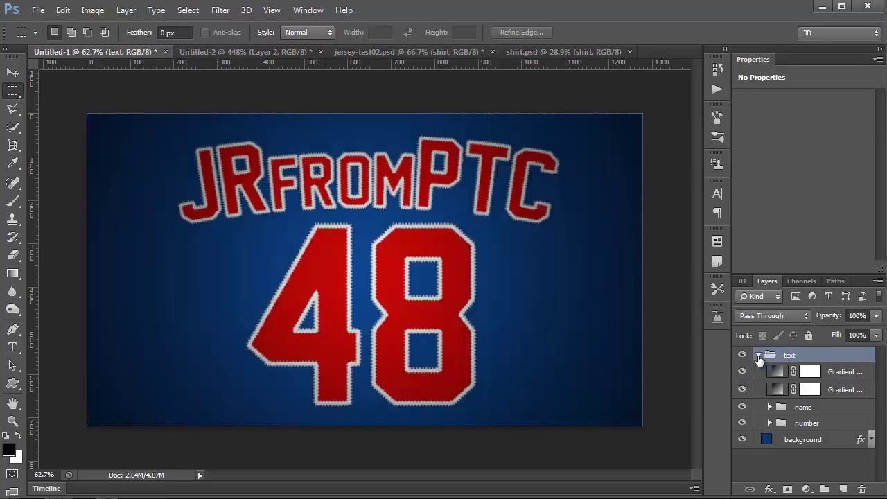
pyautogui.click(784, 390)
pyautogui.keyDown('shift'); pyautogui.click(780, 374); pyautogui.keyUp('shift')
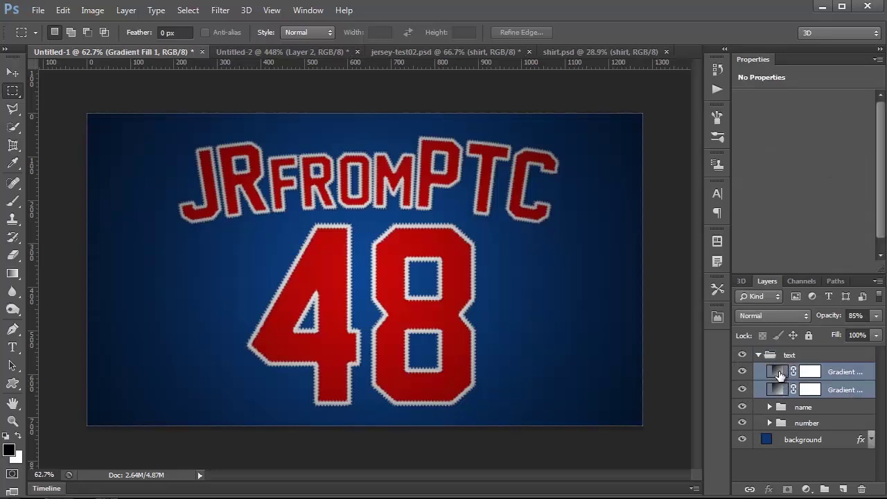
pyautogui.moveTo(779, 375); pyautogui.dragTo(795, 348)
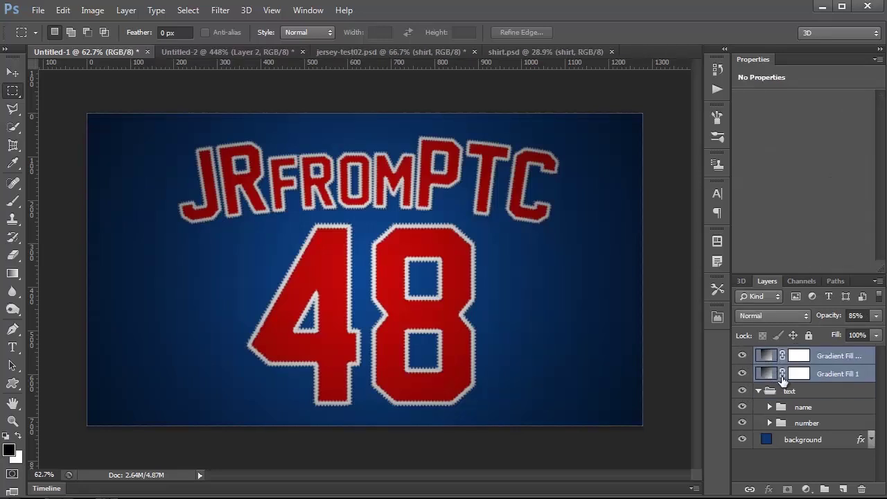
pyautogui.click(759, 391)
# Examine what the lower gradient fill, the text group and its name and number groups contribute by toggling their visibility
pyautogui.click(742, 373)
pyautogui.click(742, 373)
pyautogui.click(743, 391)
pyautogui.click(742, 391)
pyautogui.click(755, 392)
pyautogui.click(758, 392)
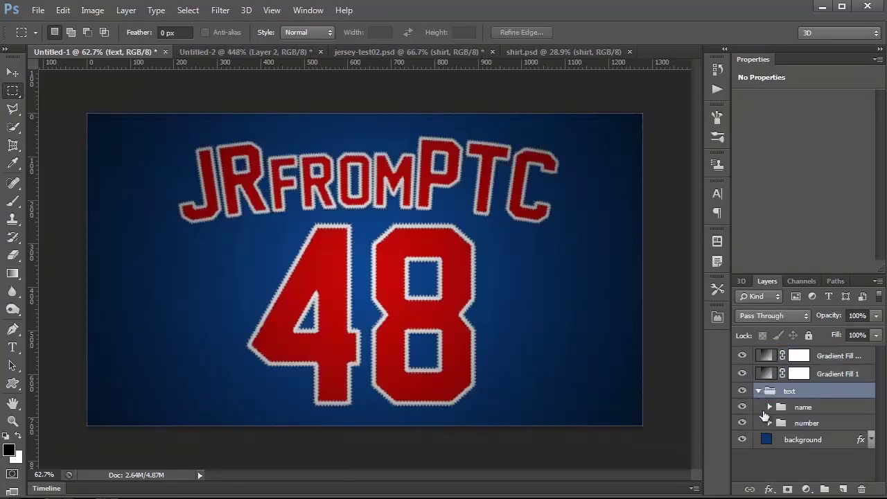
pyautogui.click(742, 407)
pyautogui.click(742, 407)
pyautogui.click(742, 423)
pyautogui.click(742, 422)
pyautogui.click(758, 393)
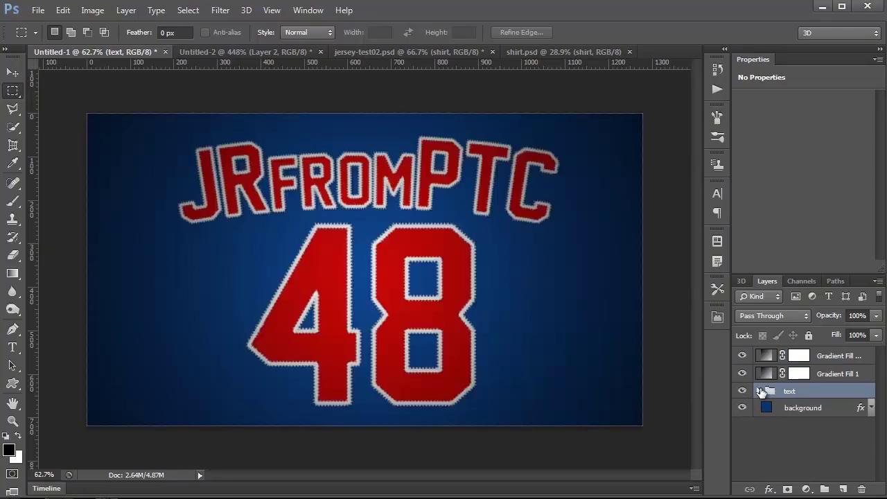
# Switch to the shirt.psd document and enable the shirt layer's mask
pyautogui.click(558, 49)
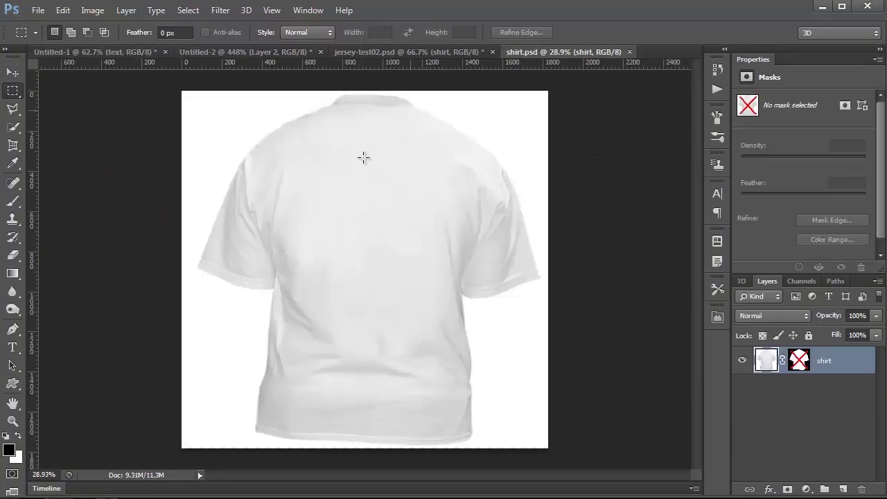
pyautogui.rightClick(800, 357)
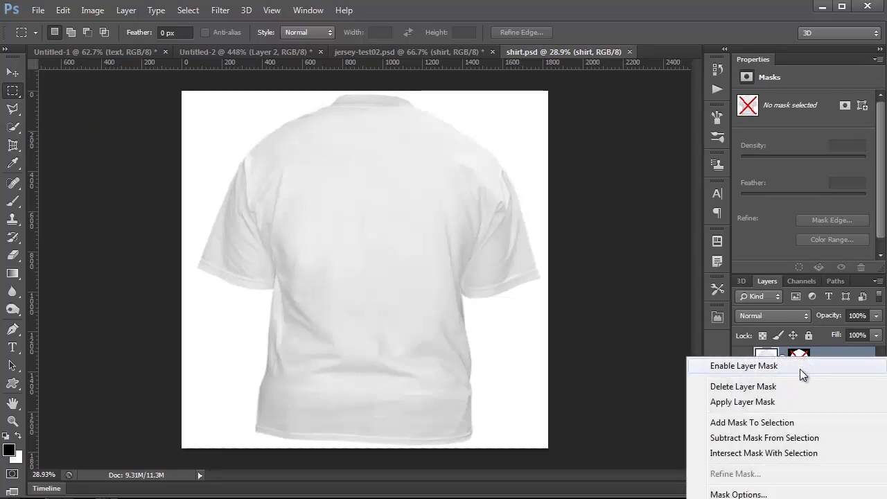
pyautogui.click(793, 367)
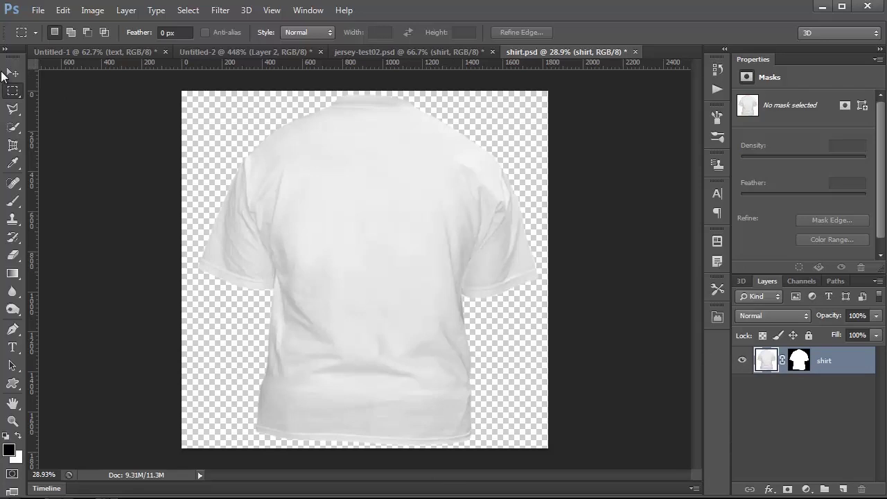
# Copy the masked shirt layer into the Untitled-1 document above the text group and position it to cover the lettering
pyautogui.click(5, 73)
pyautogui.moveTo(411, 159); pyautogui.dragTo(313, 203)
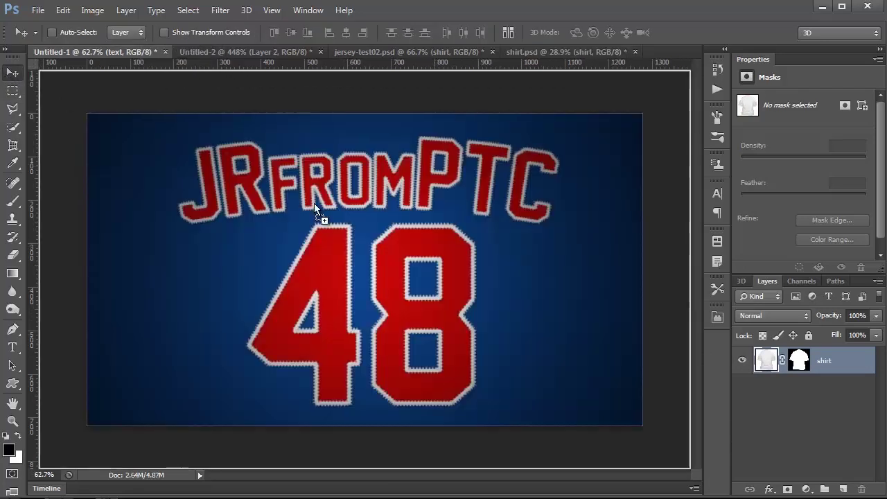
pyautogui.moveTo(377, 212); pyautogui.dragTo(465, 269)
pyautogui.moveTo(388, 233); pyautogui.dragTo(460, 188)
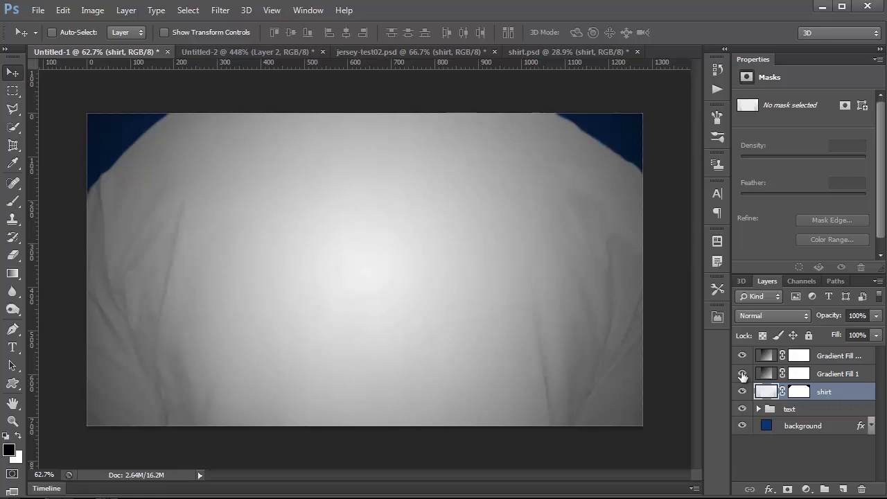
# Set the shirt layer's blend mode to Multiply and clip a Curves adjustment layer to it
pyautogui.click(754, 314)
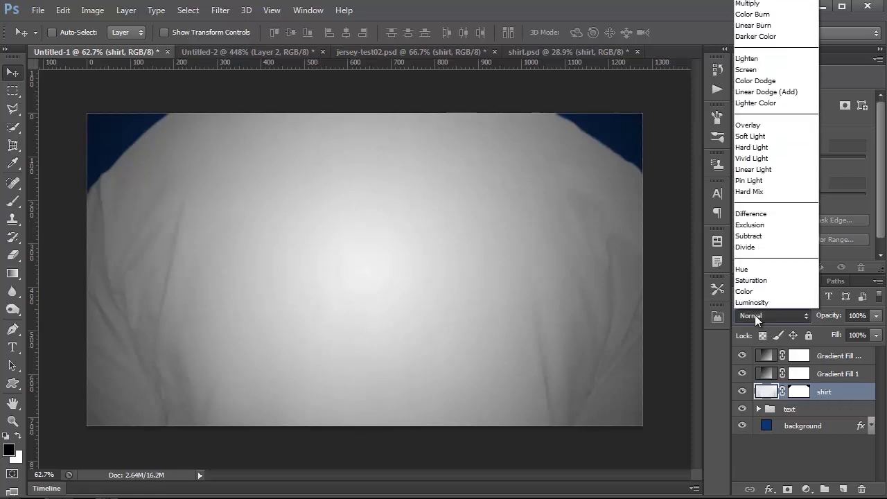
pyautogui.click(748, 4)
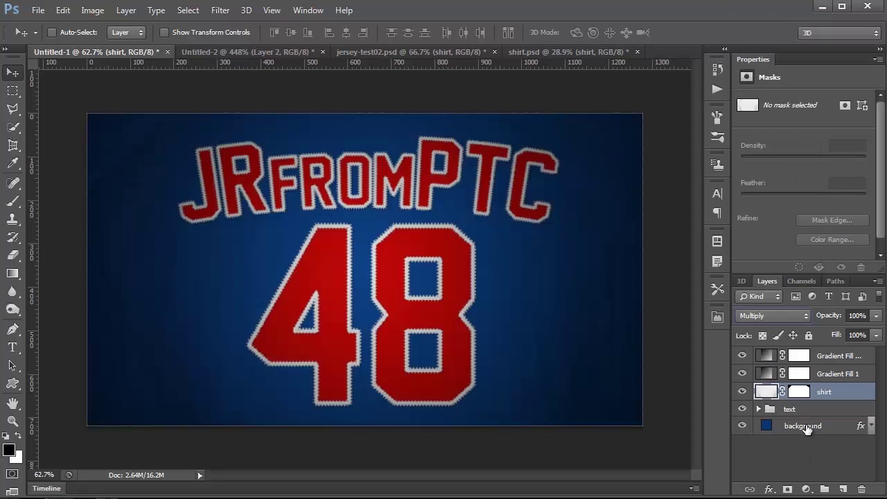
pyautogui.click(805, 489)
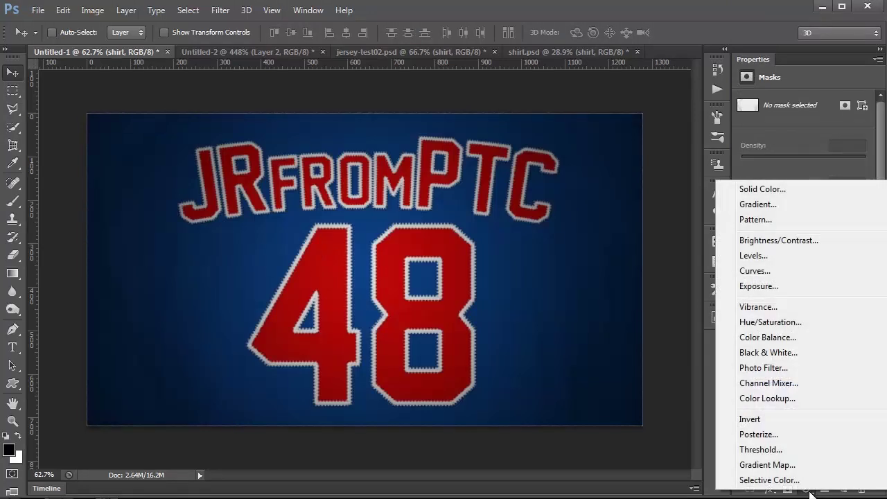
pyautogui.click(768, 270)
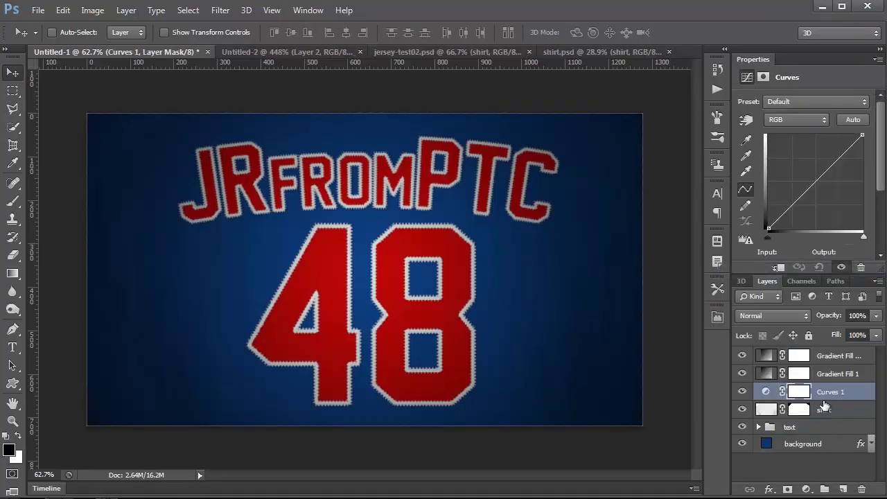
pyautogui.keyDown('alt'); pyautogui.click(775, 399); pyautogui.keyUp('alt')
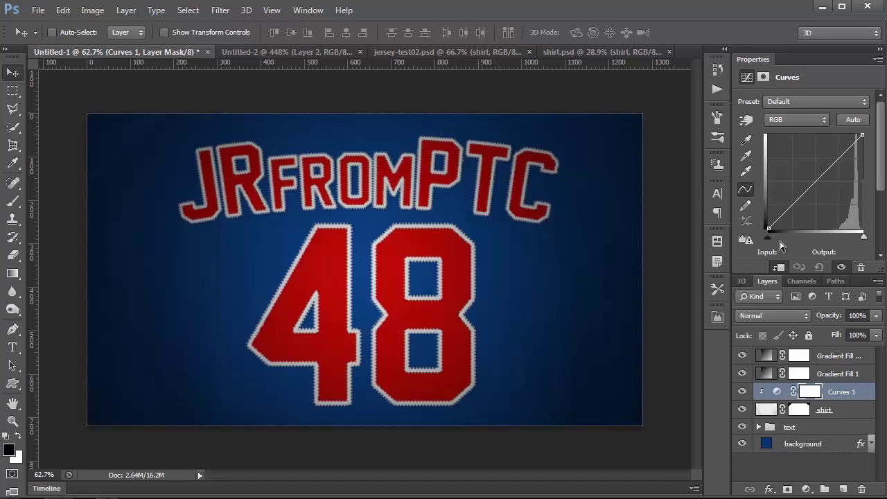
# Pull the RGB curve down to about input 160, output 40 to deepen the folds, comparing with the shirt layer hidden
pyautogui.moveTo(802, 203); pyautogui.dragTo(822, 216)
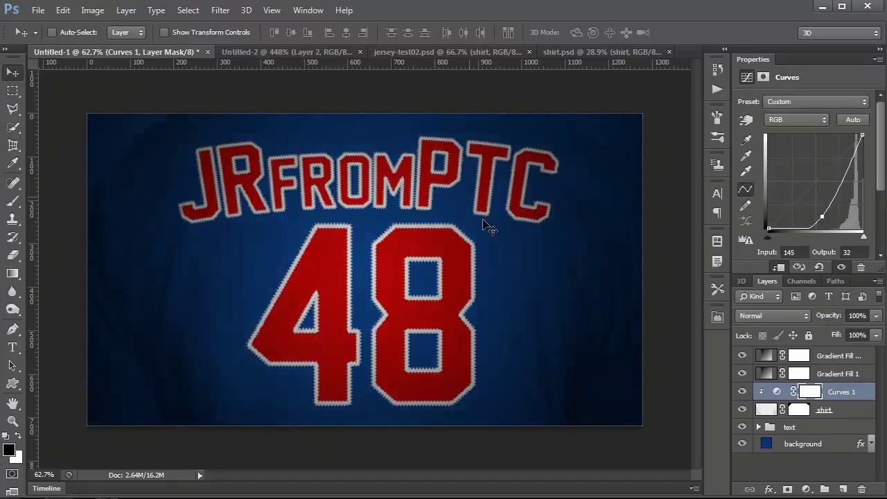
pyautogui.click(742, 409)
pyautogui.click(742, 409)
pyautogui.click(742, 409)
pyautogui.click(742, 409)
pyautogui.moveTo(822, 217)
pyautogui.mouseDown()
pyautogui.moveTo(838, 215)
pyautogui.moveTo(825, 211)
pyautogui.mouseUp()
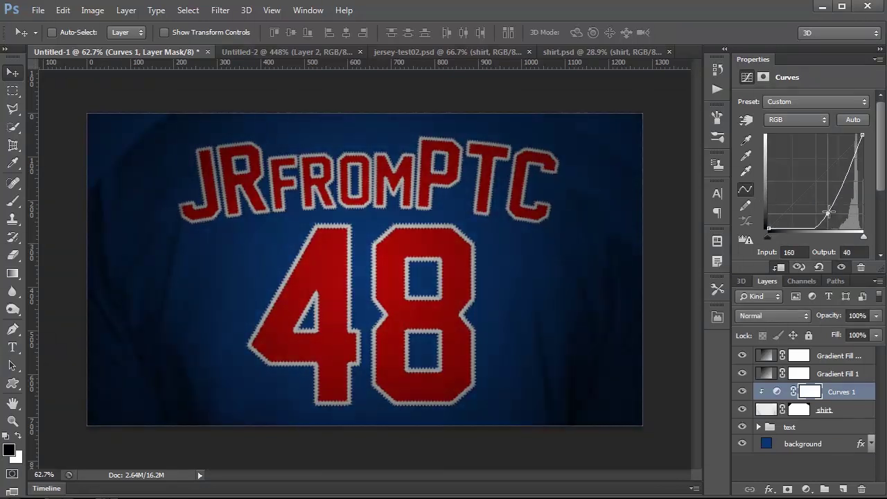
# Reposition the shirt layer so its sleeves and folds frame the name and number
pyautogui.keyDown('ctrl'); pyautogui.click(258, 332); pyautogui.keyUp('ctrl')
pyautogui.moveTo(293, 267); pyautogui.dragTo(302, 246)
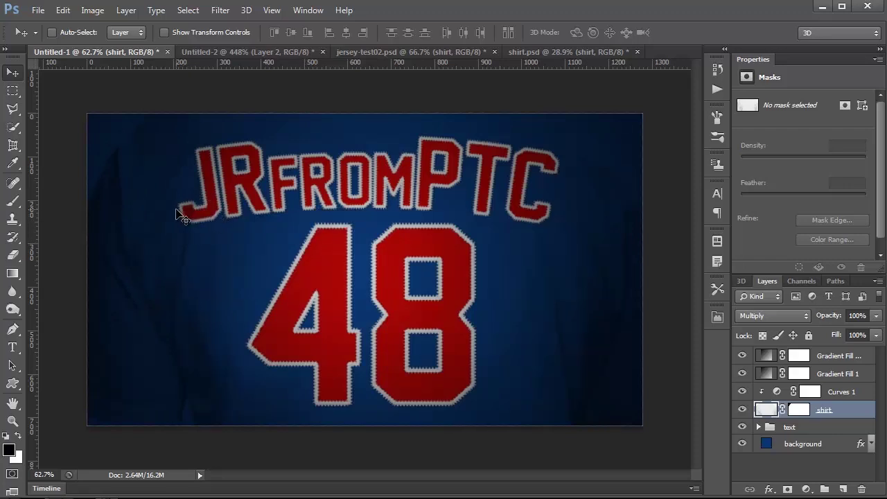
pyautogui.moveTo(561, 328); pyautogui.dragTo(505, 296)
pyautogui.moveTo(383, 246); pyautogui.dragTo(427, 292)
# Move the background layer to the bottom of the text group, collapse the group and check its content by toggling its visibility
pyautogui.click(776, 446)
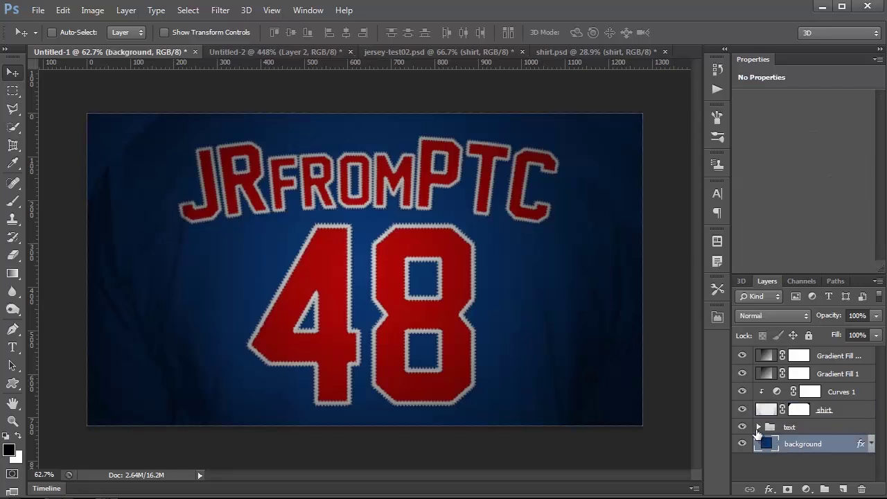
pyautogui.click(758, 427)
pyautogui.moveTo(765, 472); pyautogui.dragTo(794, 476)
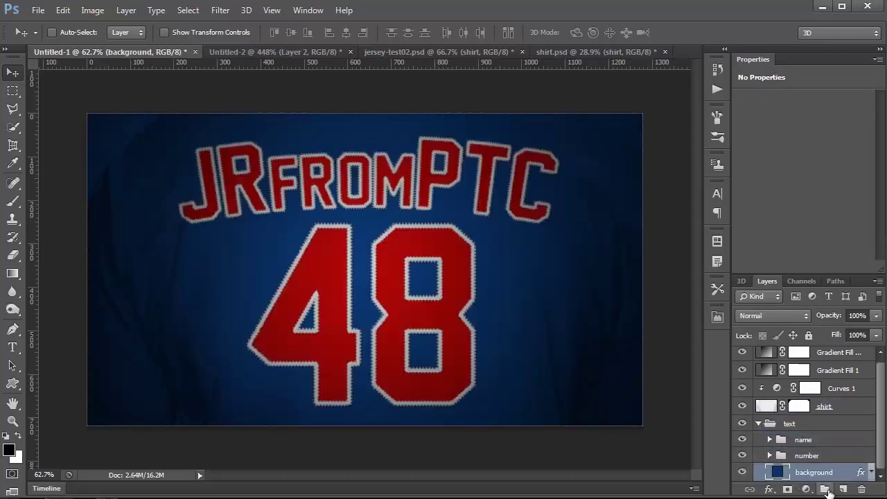
pyautogui.click(758, 424)
pyautogui.click(741, 427)
pyautogui.click(741, 427)
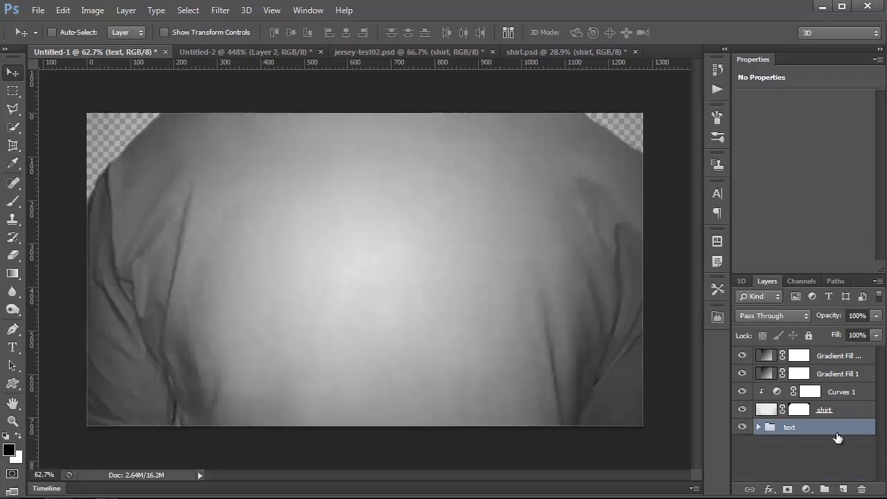
pyautogui.click(742, 427)
# Convert the text group to a smart object and mask it with the outline of the shirt layer's mask
pyautogui.rightClick(854, 430)
pyautogui.click(766, 150)
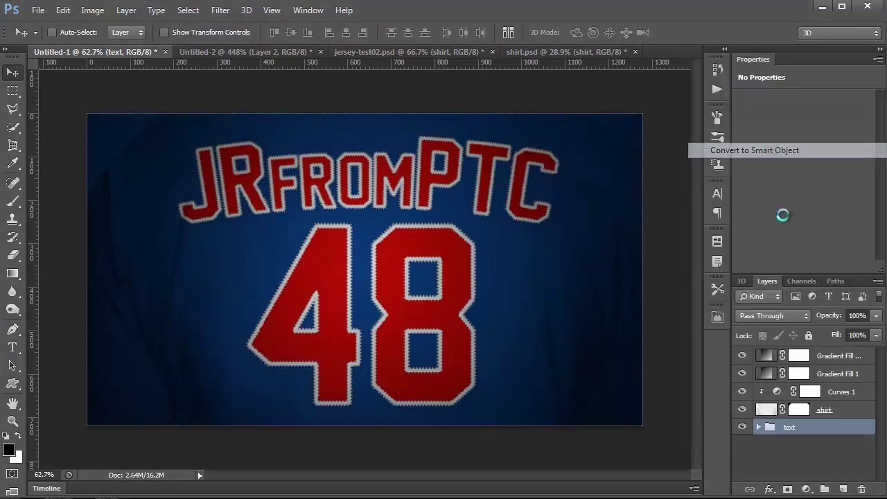
pyautogui.click(742, 427)
pyautogui.click(742, 428)
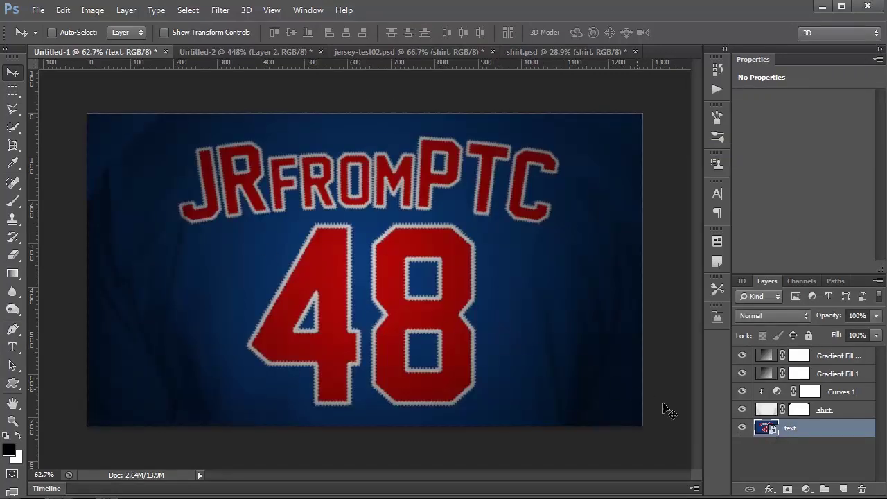
pyautogui.keyDown('ctrl'); pyautogui.click(797, 410); pyautogui.keyUp('ctrl')
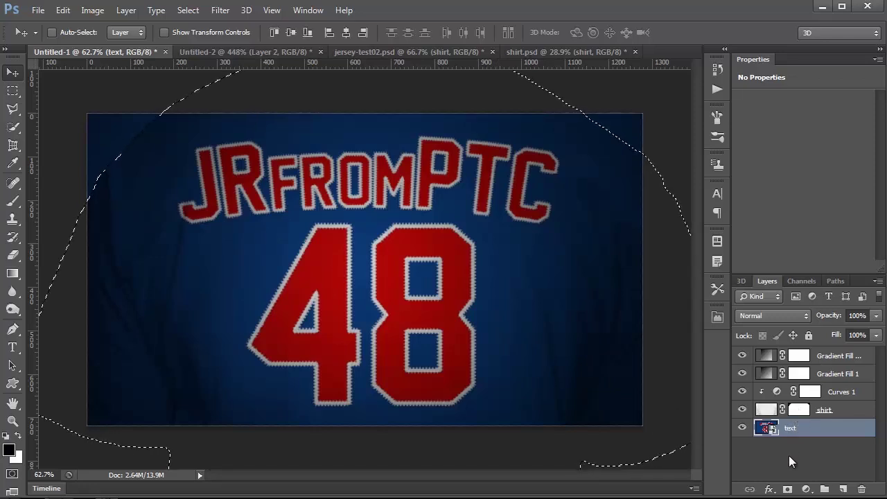
pyautogui.click(787, 489)
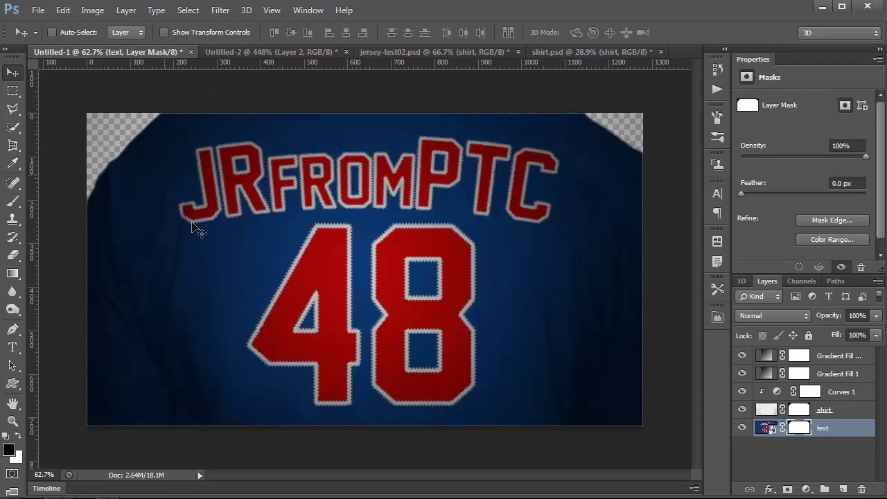
# Add a black (000000) solid color fill layer and move it to the bottom of the layer stack
pyautogui.click(807, 490)
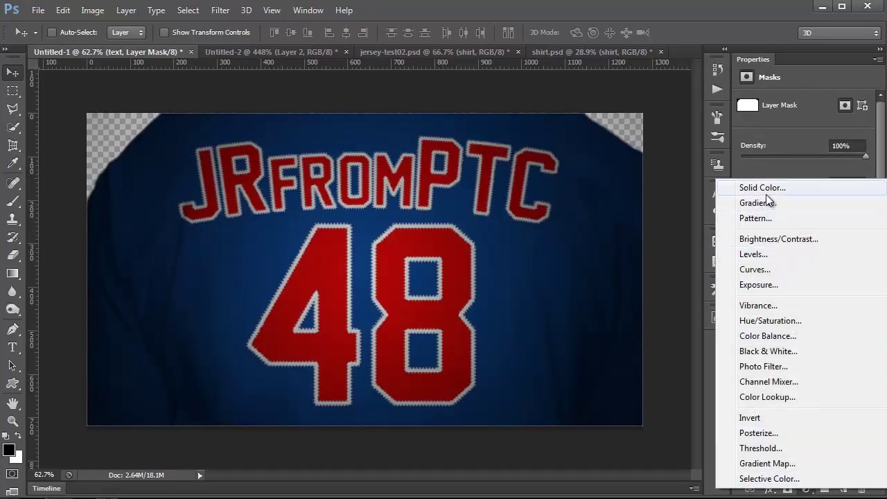
pyautogui.click(775, 191)
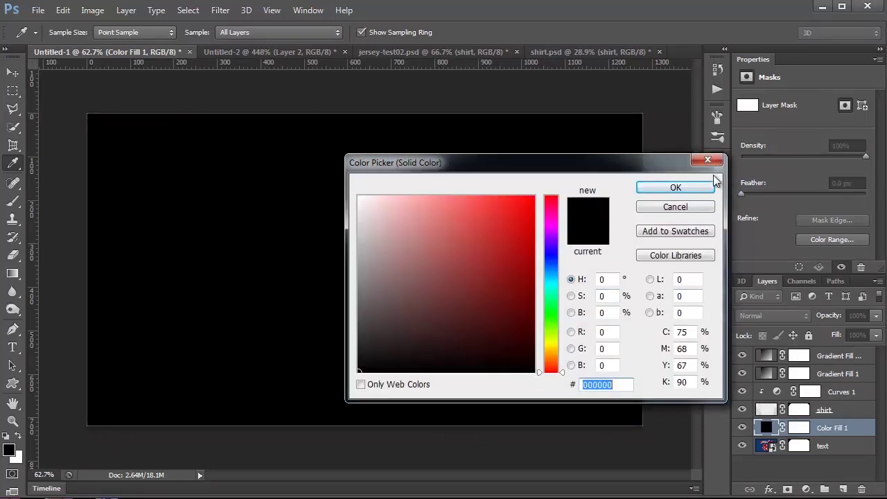
pyautogui.click(712, 187)
pyautogui.moveTo(768, 428); pyautogui.dragTo(768, 477)
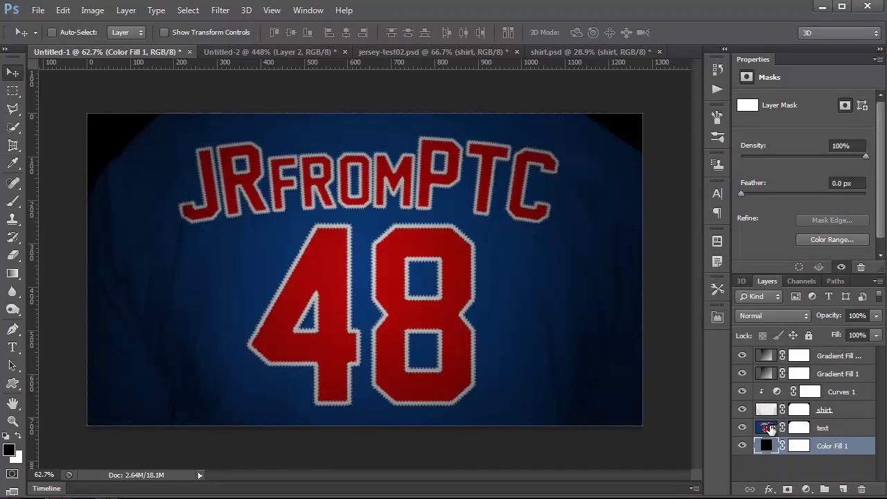
# Create a new empty layer directly above the Curves adjustment layer
pyautogui.click(765, 431)
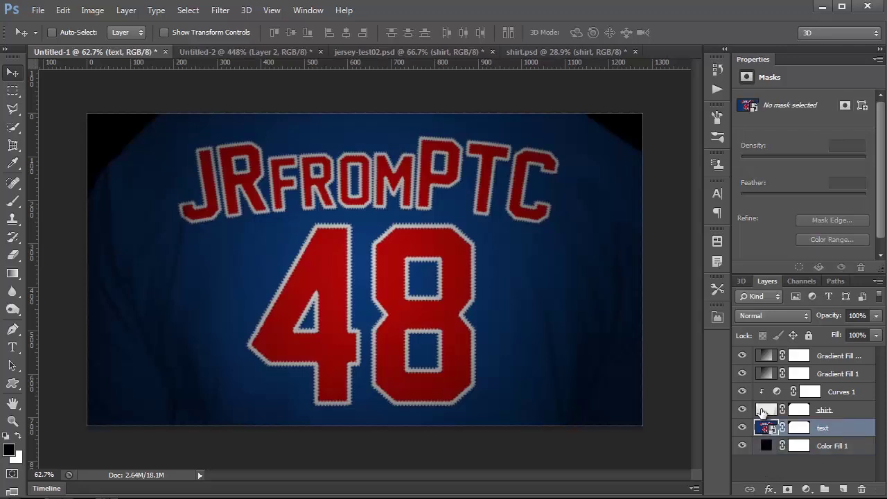
pyautogui.click(858, 394)
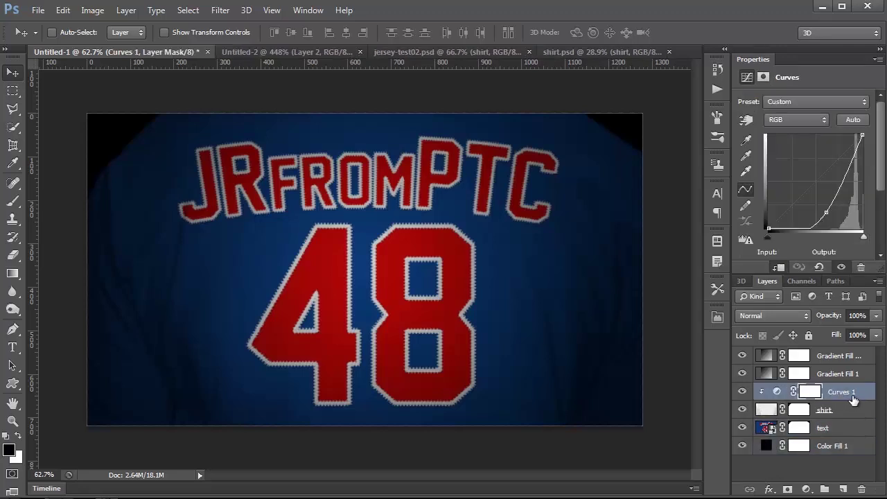
pyautogui.click(842, 489)
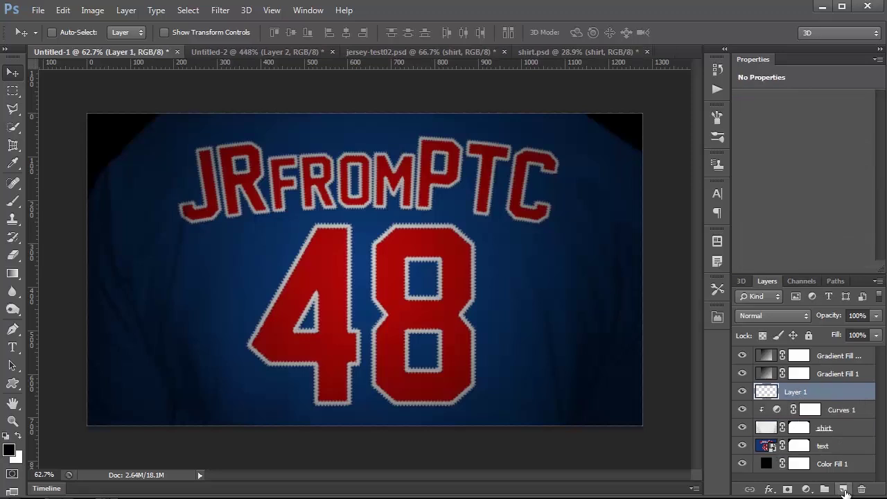
# Set up a soft round brush at about 329 px with 0% hardness
pyautogui.click(12, 201)
pyautogui.click(70, 33)
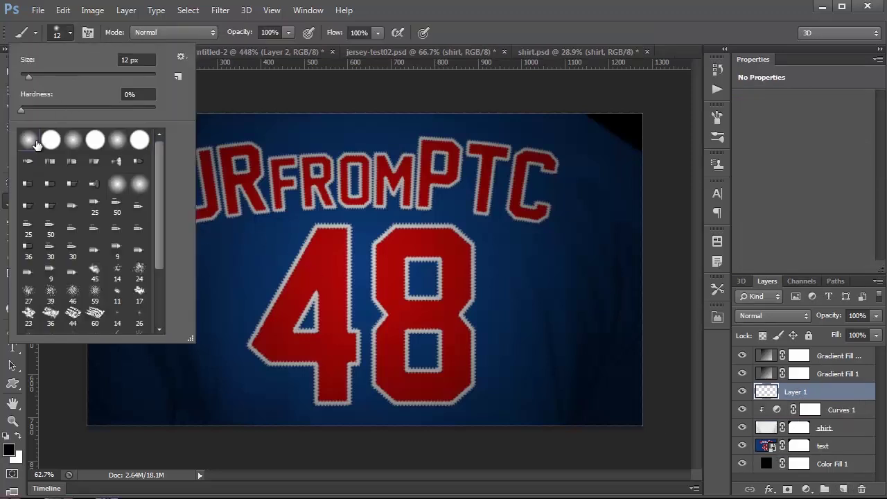
pyautogui.moveTo(38, 72); pyautogui.dragTo(56, 75)
pyautogui.click(101, 76)
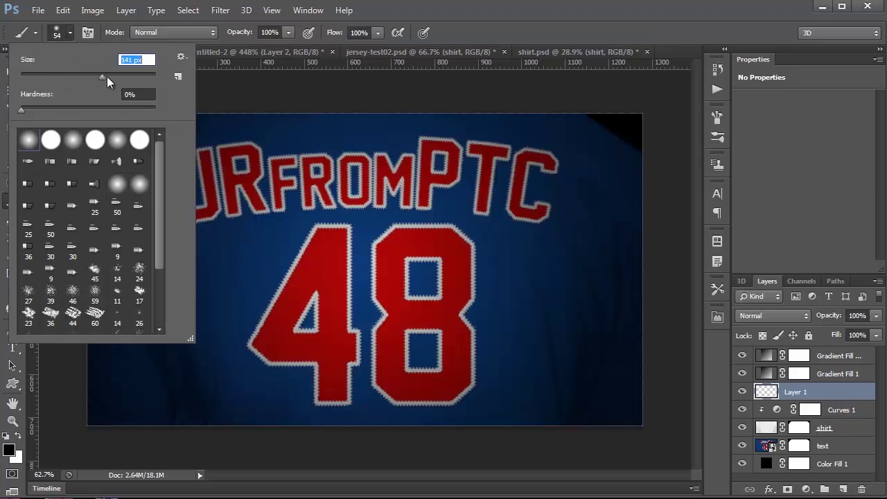
pyautogui.click(137, 75)
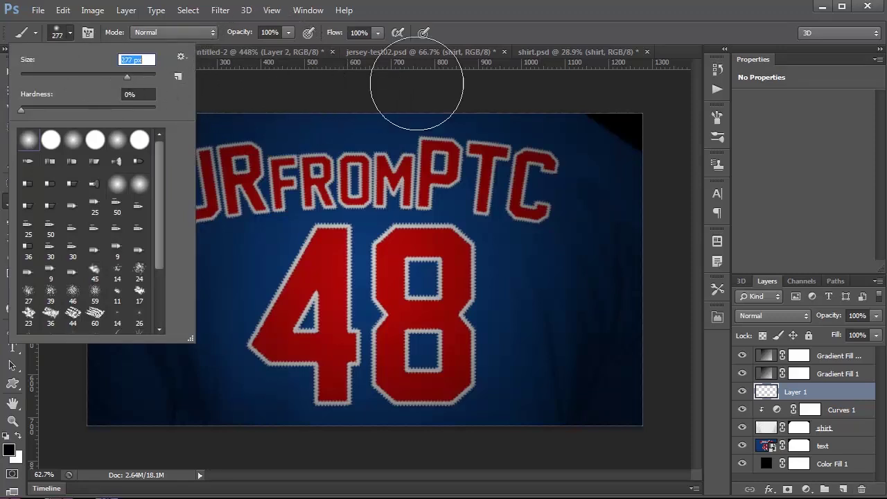
pyautogui.click(120, 74)
pyautogui.moveTo(129, 78); pyautogui.dragTo(131, 77)
# Paint soft black shadows around the jersey's outer edges and fade the lower sleeve's brush stroke to 48% opacity
pyautogui.click(687, 129)
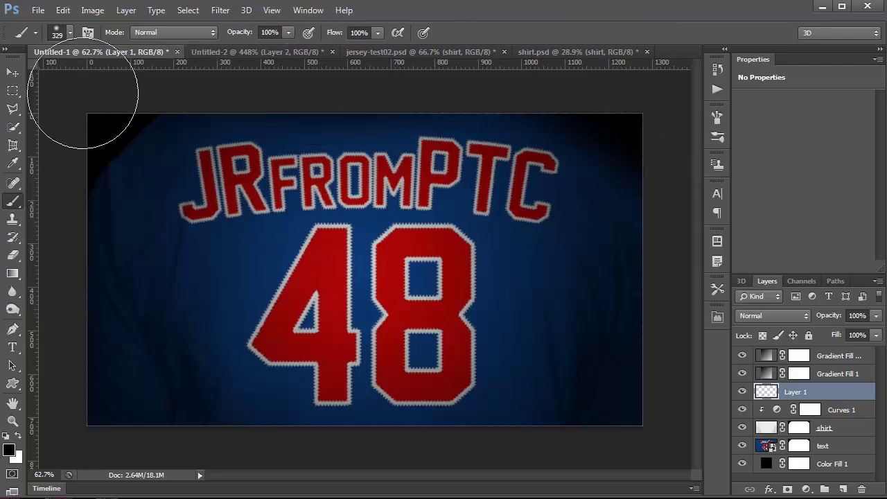
pyautogui.moveTo(143, 447)
pyautogui.mouseDown()
pyautogui.moveTo(184, 442)
pyautogui.moveTo(165, 408)
pyautogui.moveTo(224, 490)
pyautogui.moveTo(248, 447)
pyautogui.moveTo(193, 399)
pyautogui.moveTo(151, 427)
pyautogui.moveTo(210, 459)
pyautogui.moveTo(195, 416)
pyautogui.moveTo(147, 412)
pyautogui.moveTo(161, 442)
pyautogui.moveTo(200, 441)
pyautogui.mouseUp()
pyautogui.click(62, 10)
pyautogui.click(79, 68)
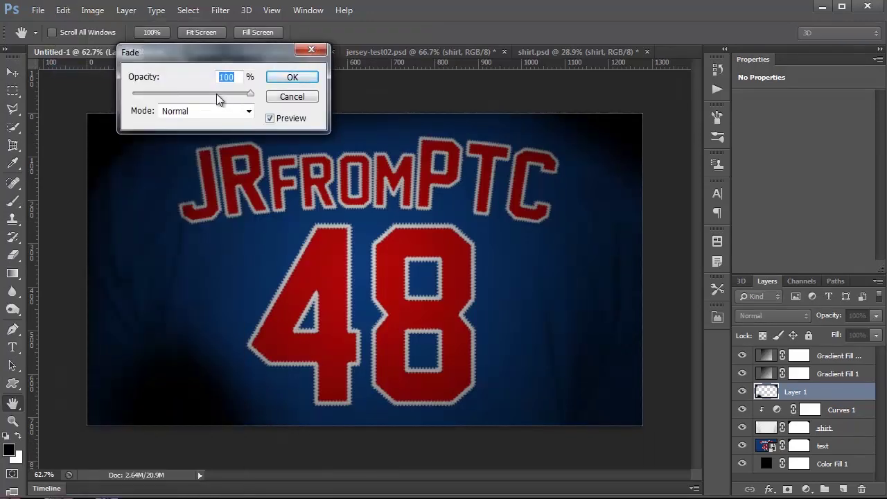
pyautogui.moveTo(216, 94); pyautogui.dragTo(189, 94)
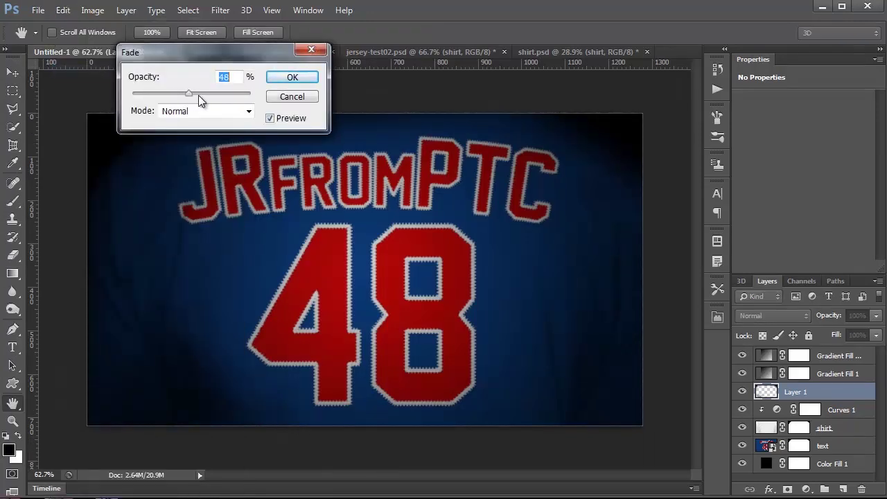
pyautogui.click(291, 76)
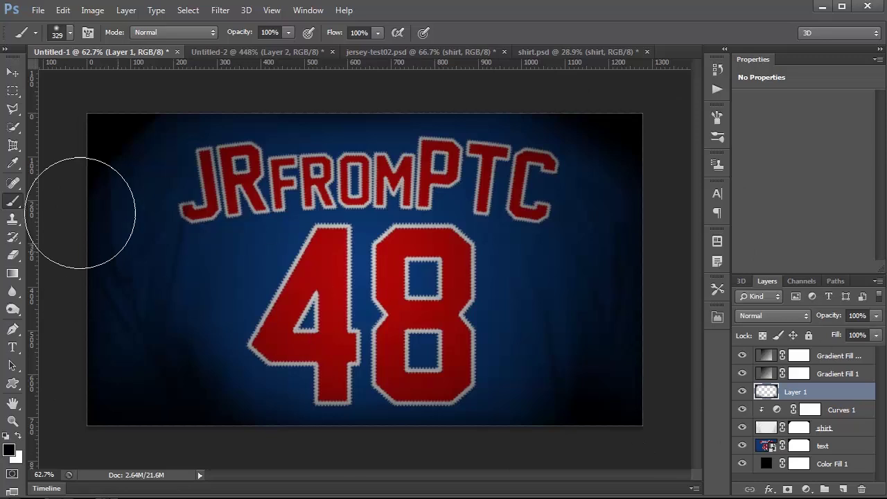
# Lower the opacity of the painted shadow layer to about 72%
pyautogui.click(876, 316)
pyautogui.moveTo(872, 332); pyautogui.dragTo(844, 331)
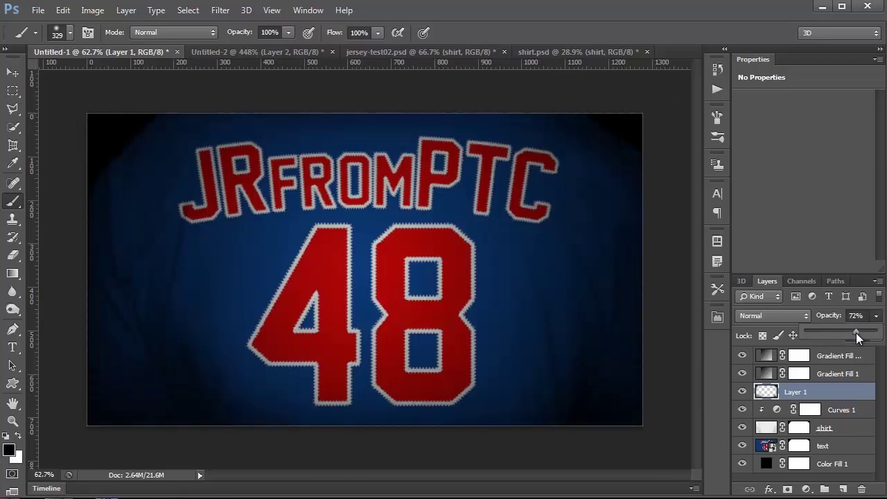
# Open the text smart object's contents, view them alongside shirt.psd, and return to the Untitled-1 document
pyautogui.doubleClick(764, 445)
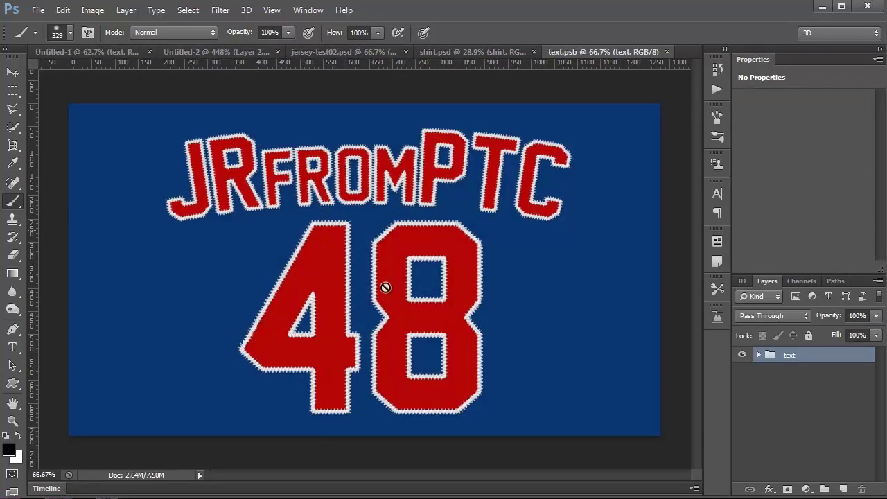
pyautogui.click(468, 53)
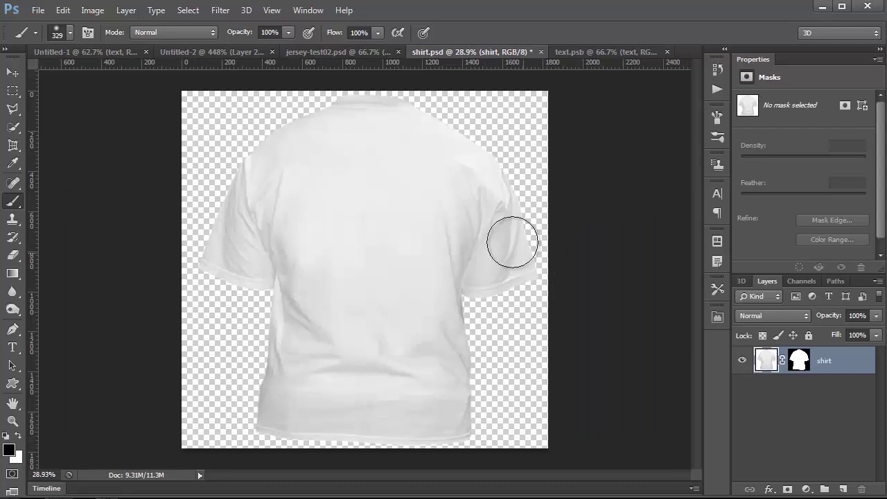
pyautogui.click(603, 51)
pyautogui.click(94, 53)
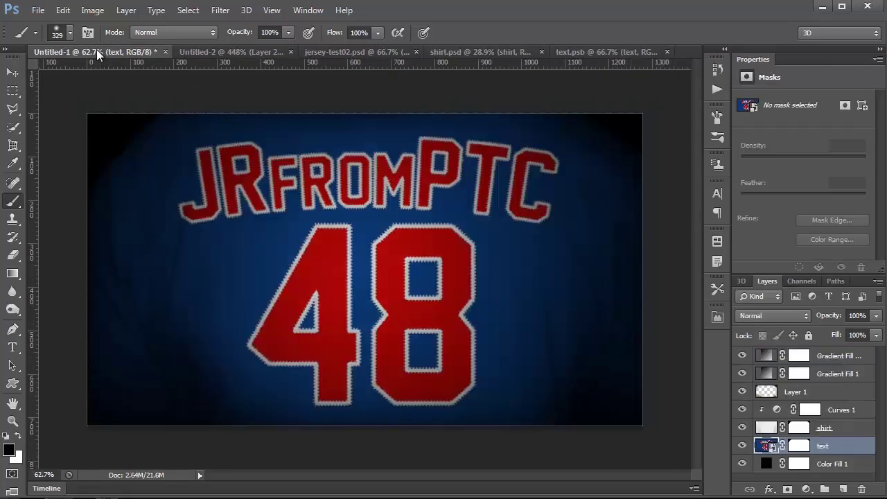